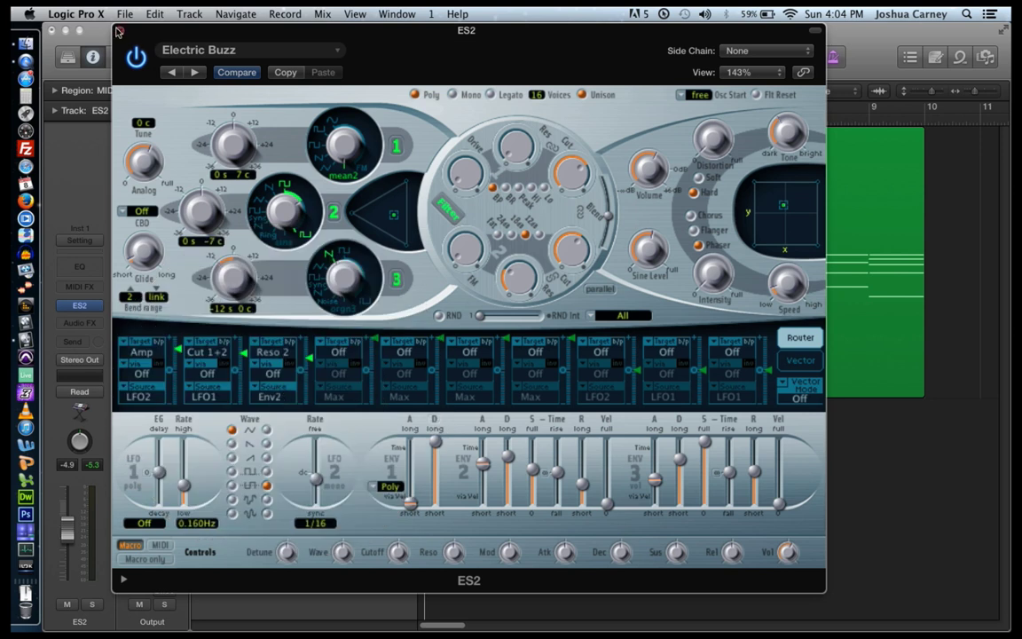
- Move the ES2 window off the arrangement and play the ES2 region from just before bar 2 to hear the Electric Buzz patch
{"action": "left_click_drag", "start_coordinate": [140, 35], "coordinate": [178, 429]}
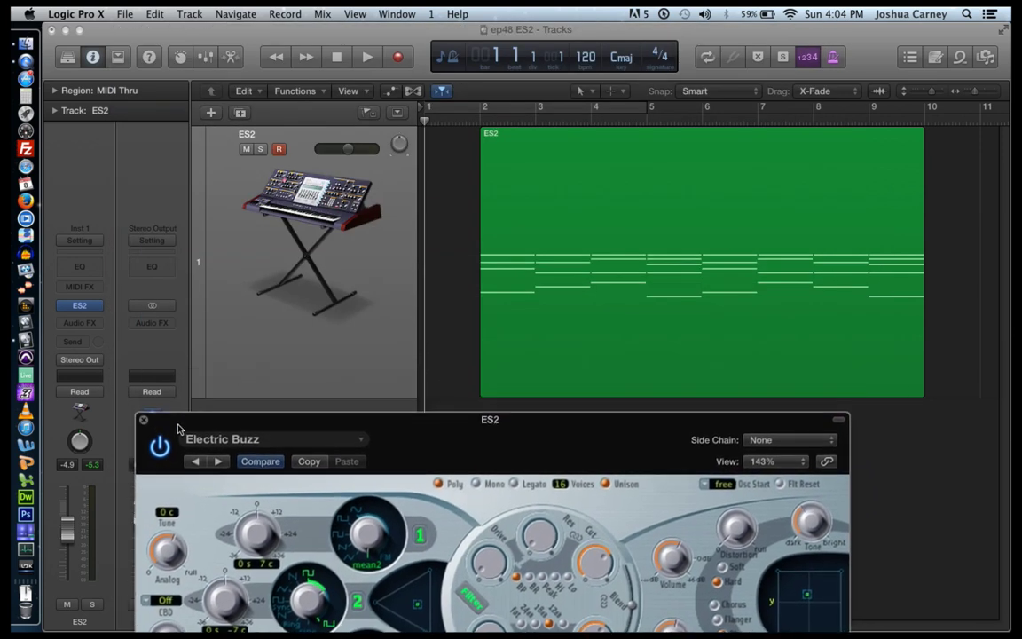
{"action": "left_click", "coordinate": [468, 108]}
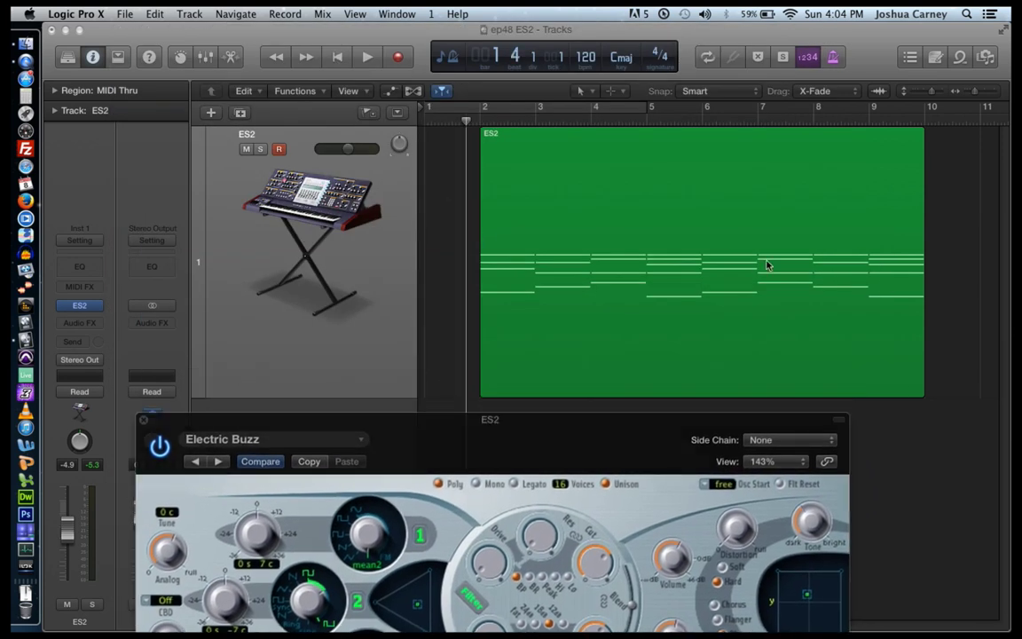
{"action": "key", "text": "space"}
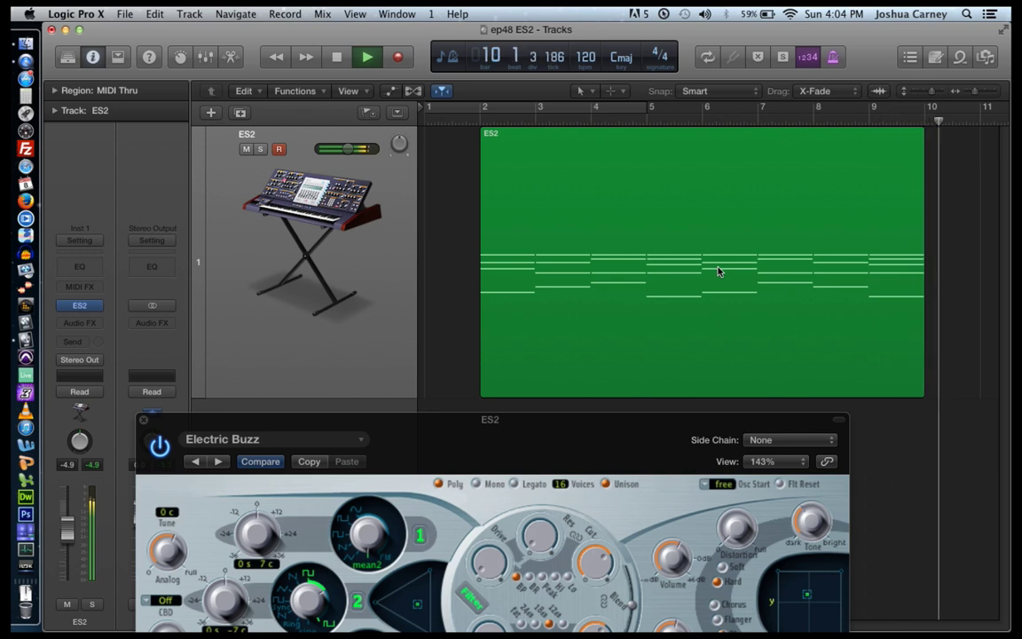
{"action": "key", "text": "space"}
{"action": "key", "text": "Return"}
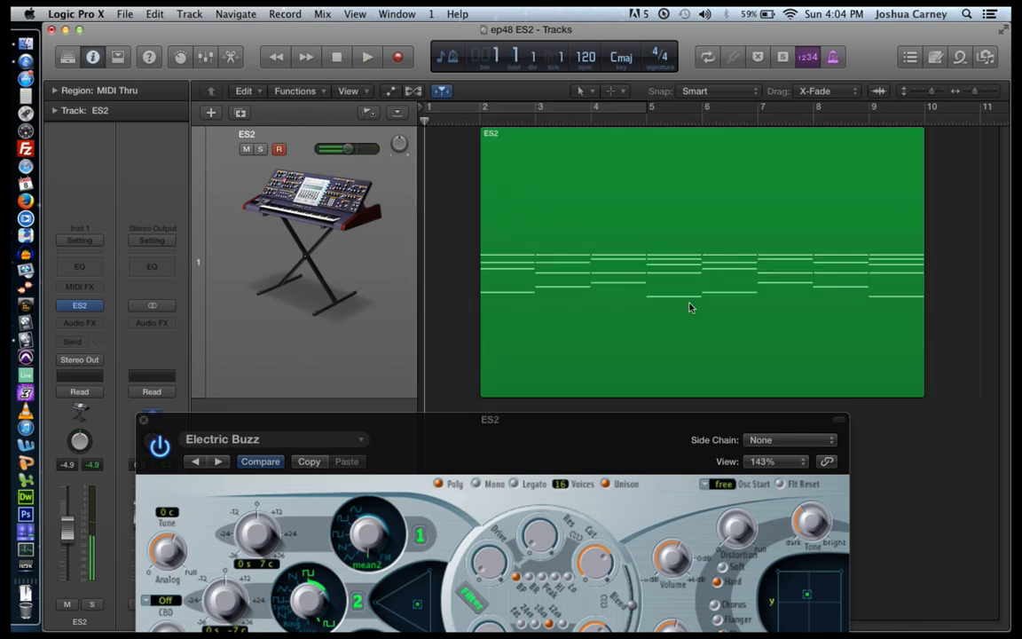
- In the ES2 modulation router, set the Cut 1+2 source to Pad-X and the Reso 2 source to Pad-Y
{"action": "left_click_drag", "start_coordinate": [553, 419], "coordinate": [613, 11]}
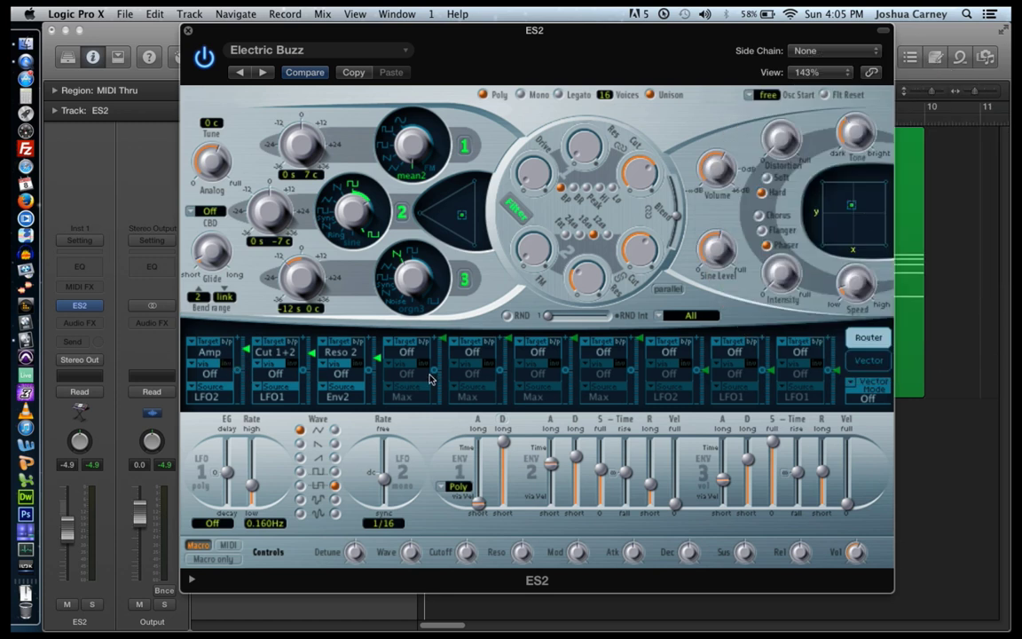
{"action": "left_click", "coordinate": [869, 359]}
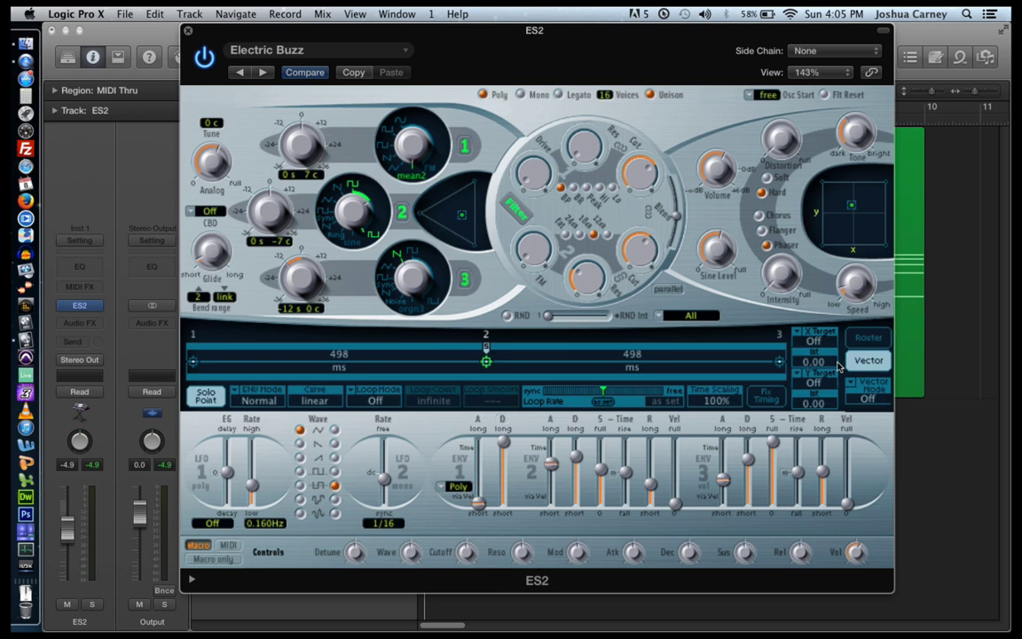
{"action": "left_click", "coordinate": [868, 338]}
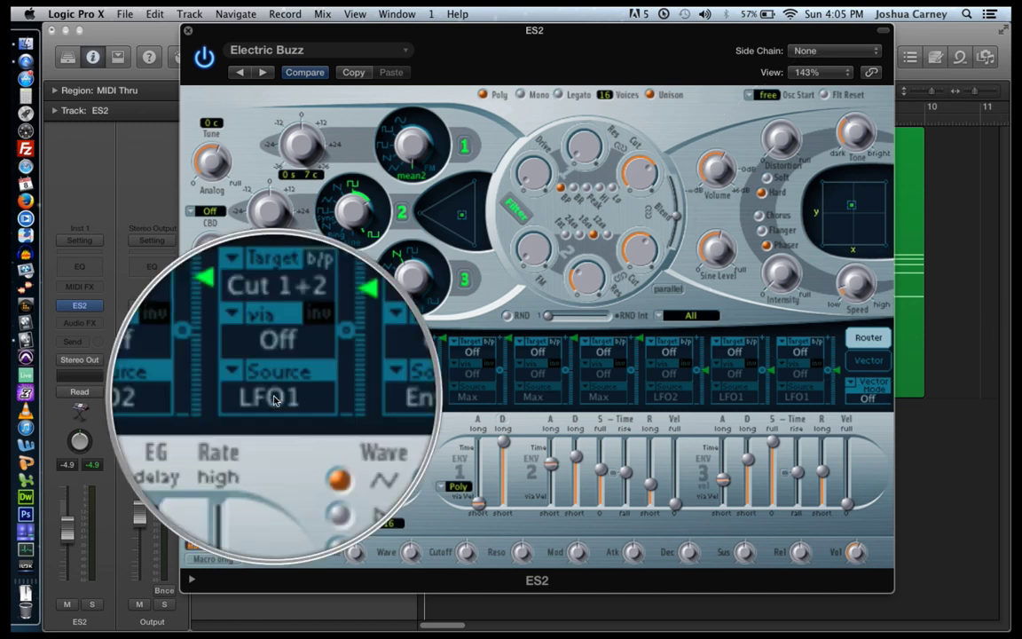
{"action": "left_click", "coordinate": [275, 397]}
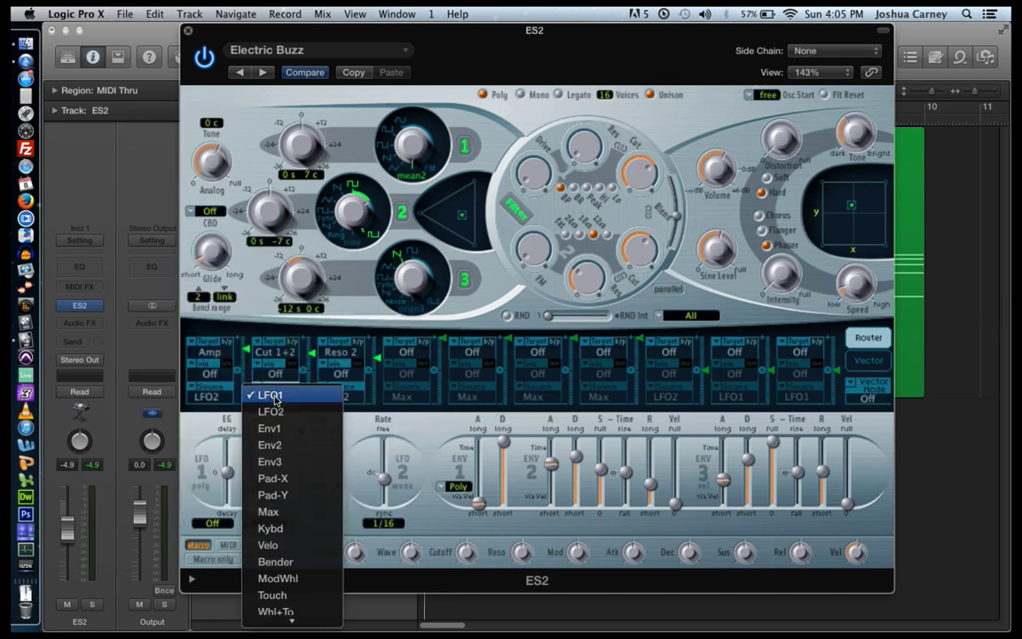
{"action": "left_click", "coordinate": [289, 479]}
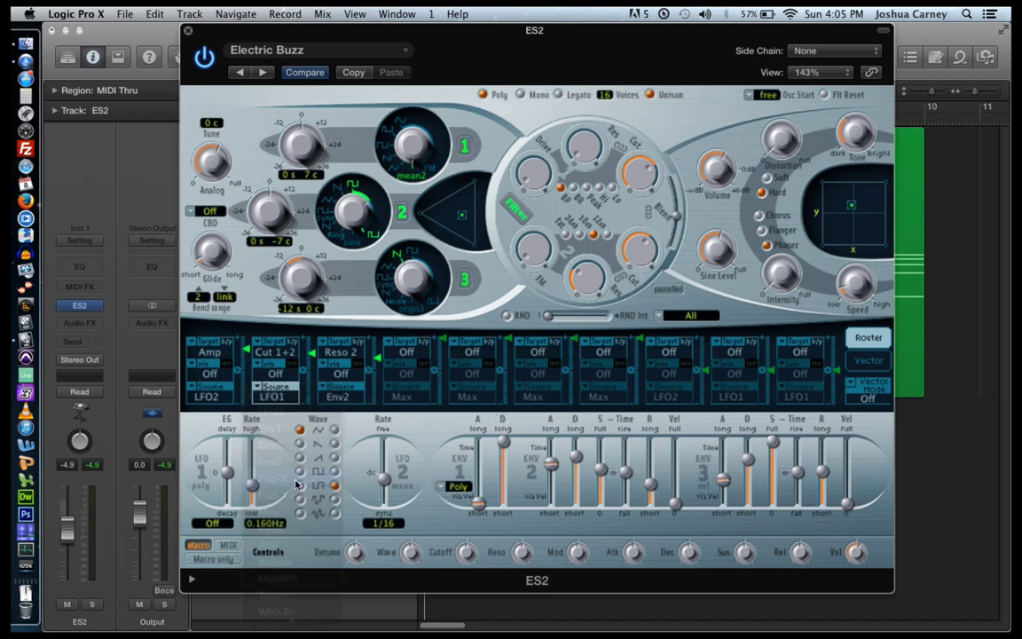
{"action": "left_click", "coordinate": [342, 402]}
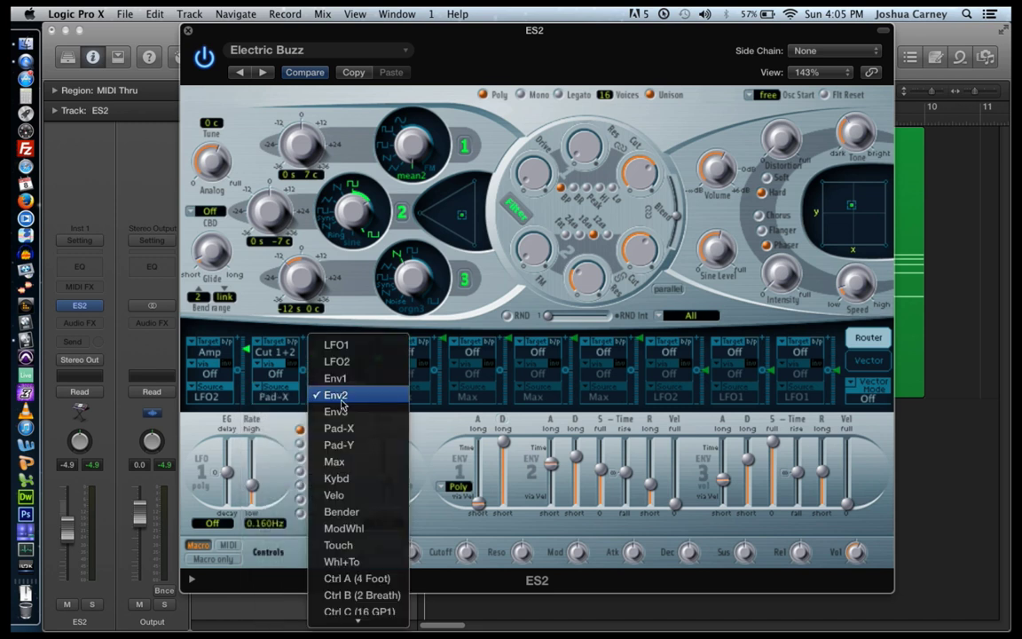
{"action": "left_click", "coordinate": [338, 444]}
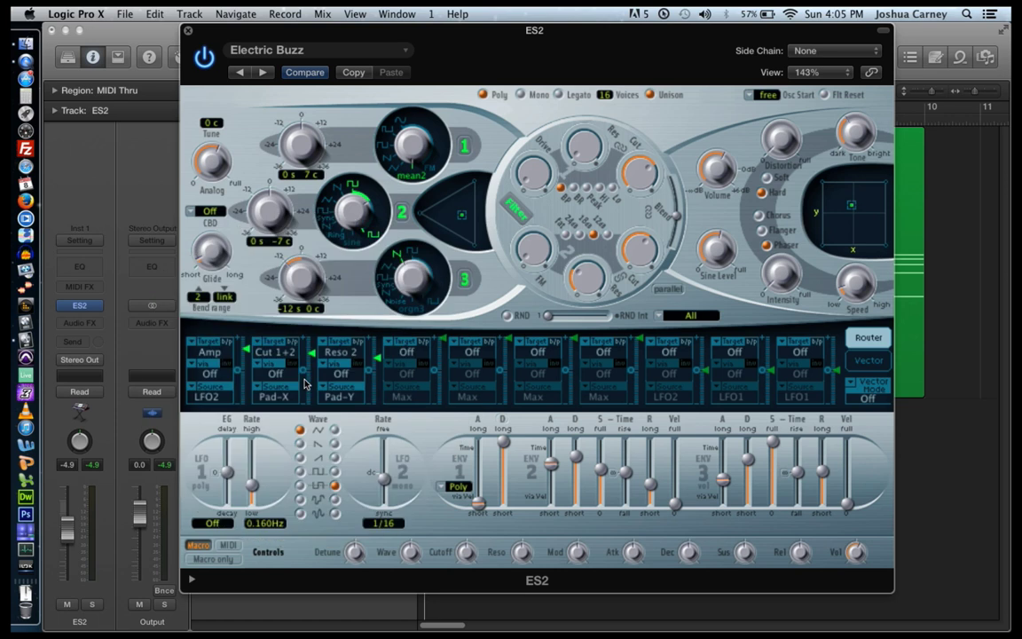
- Play the region from just before bar 2 while moving the XY pad's point to audition the cutoff and resonance modulation
{"action": "left_click_drag", "start_coordinate": [664, 28], "coordinate": [306, 244]}
{"action": "left_click", "coordinate": [469, 130]}
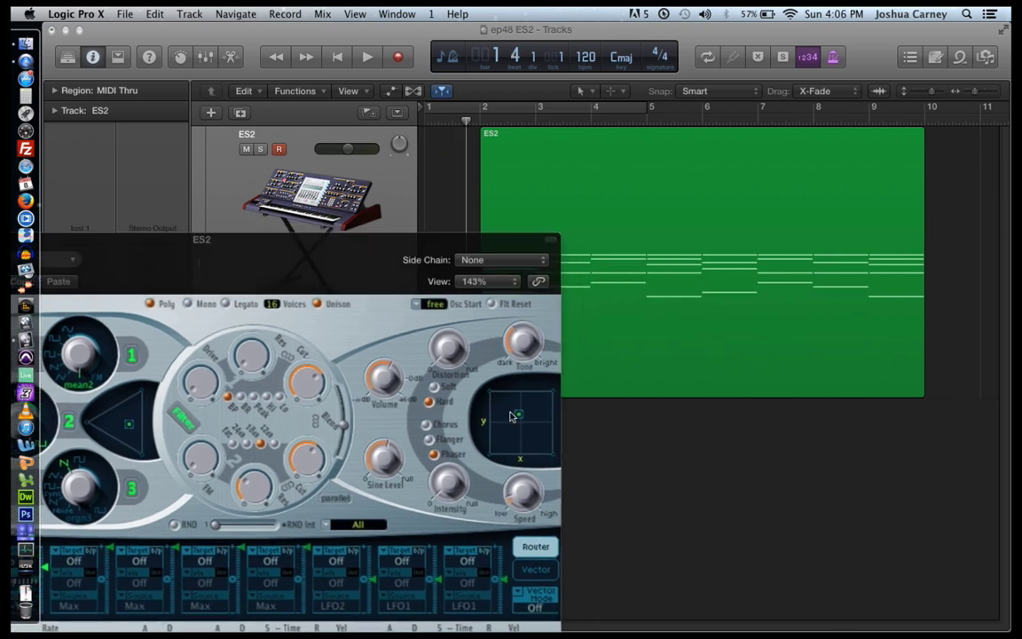
{"action": "key", "text": "space"}
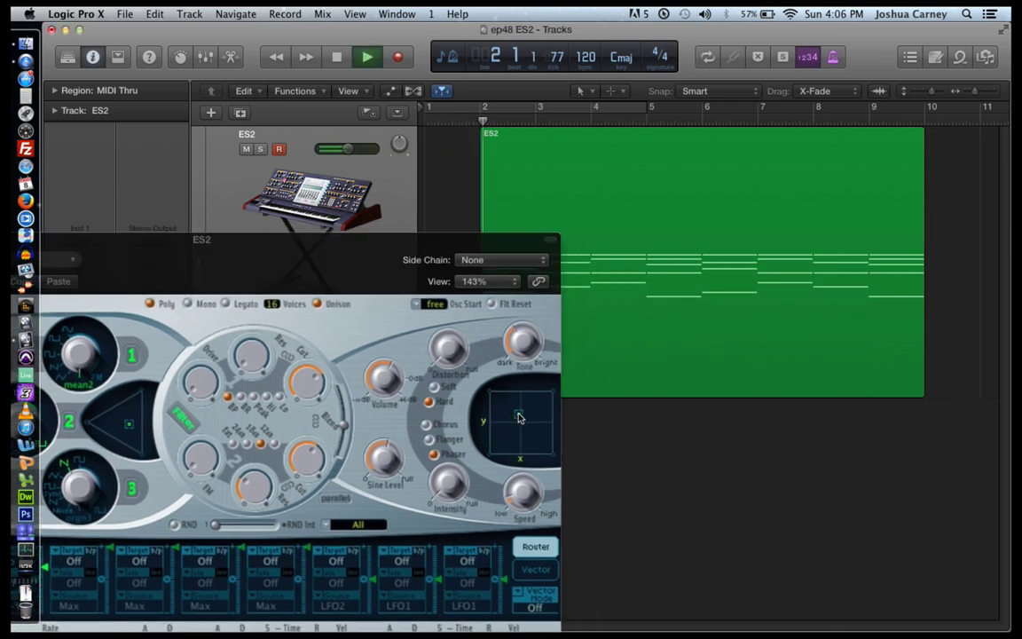
{"action": "mouse_move", "coordinate": [524, 416]}
{"action": "left_mouse_down"}
{"action": "mouse_move", "coordinate": [513, 411]}
{"action": "mouse_move", "coordinate": [508, 438]}
{"action": "mouse_move", "coordinate": [523, 437]}
{"action": "mouse_move", "coordinate": [512, 405]}
{"action": "mouse_move", "coordinate": [547, 425]}
{"action": "mouse_move", "coordinate": [509, 408]}
{"action": "left_mouse_up"}
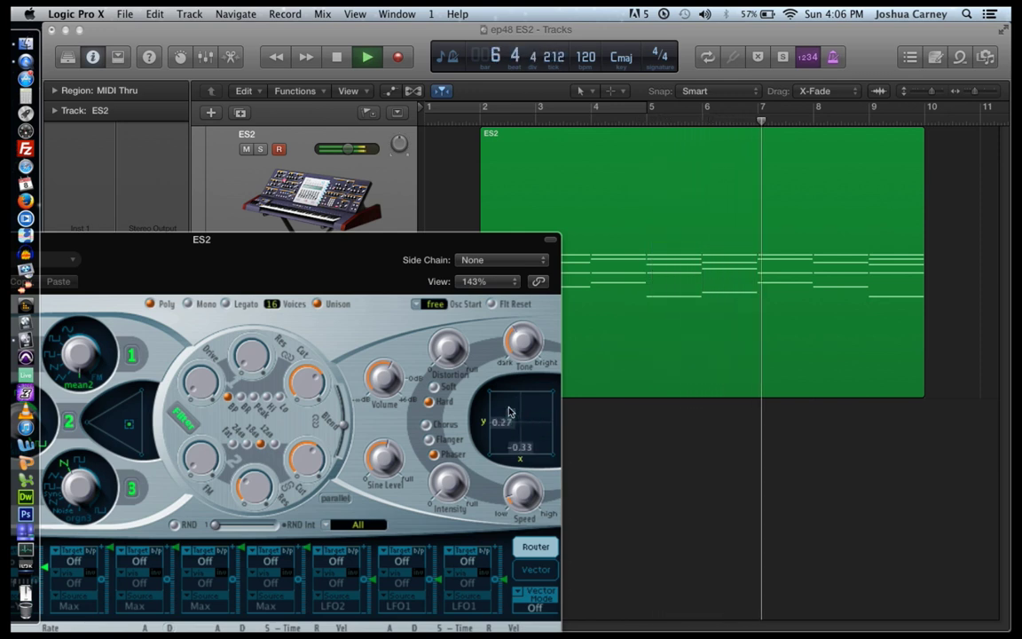
{"action": "key", "text": "space"}
- Show automation on the ES2 track and set its automation mode to Latch, keeping the synth's XY pad within reach beside the tracks
{"action": "left_click_drag", "start_coordinate": [423, 234], "coordinate": [516, 251]}
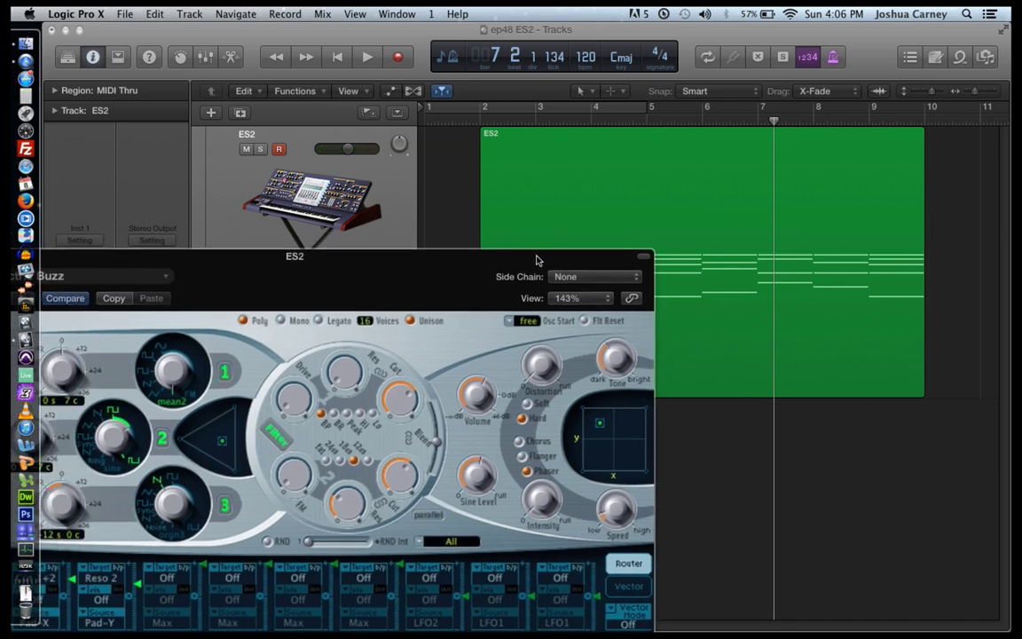
{"action": "left_click_drag", "start_coordinate": [600, 259], "coordinate": [87, 30]}
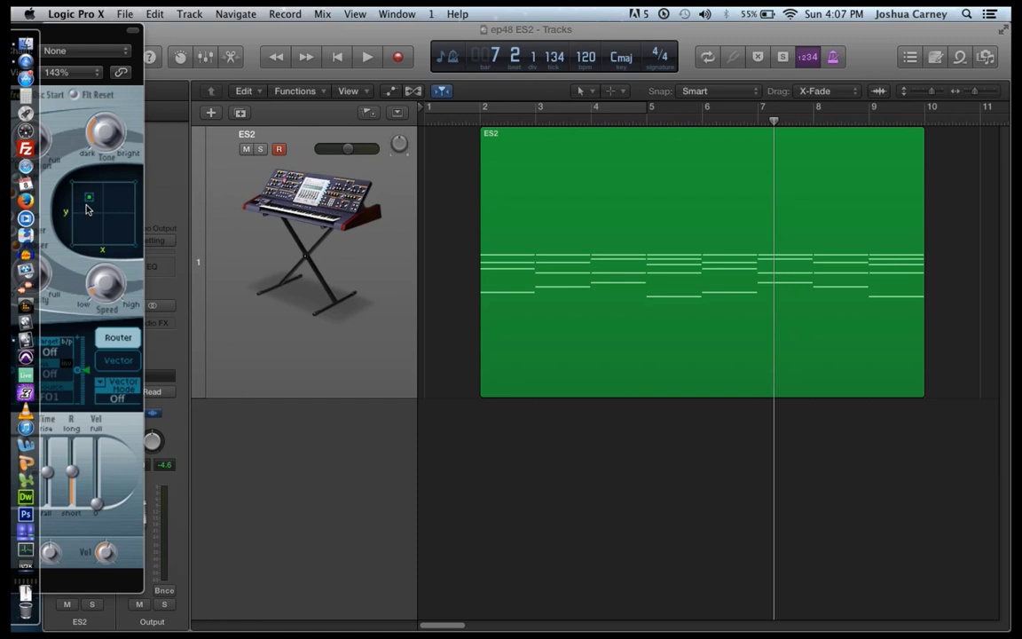
{"action": "left_click", "coordinate": [466, 117]}
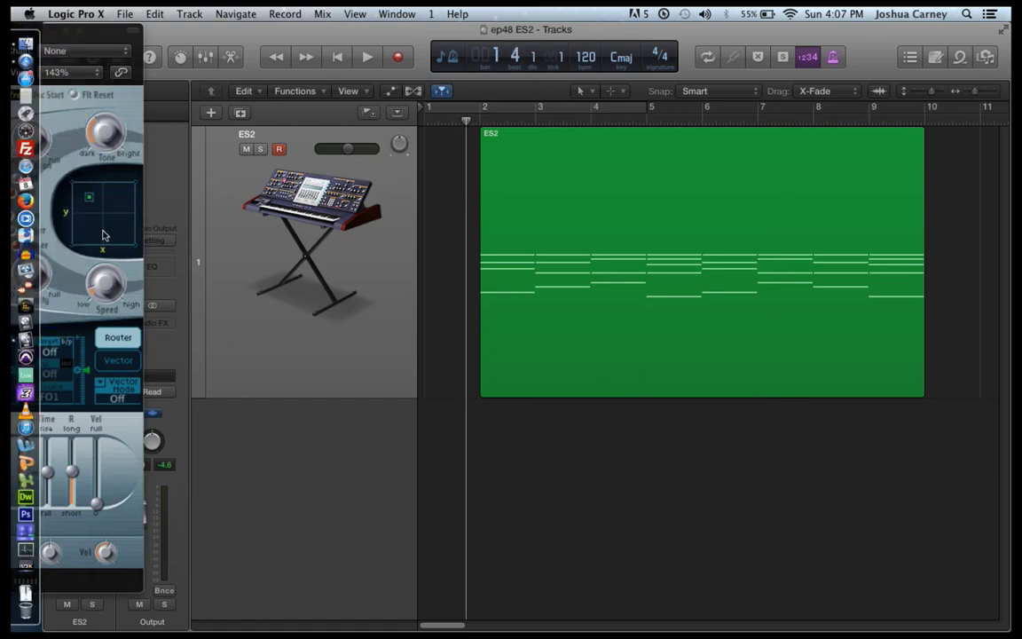
{"action": "left_click", "coordinate": [302, 247]}
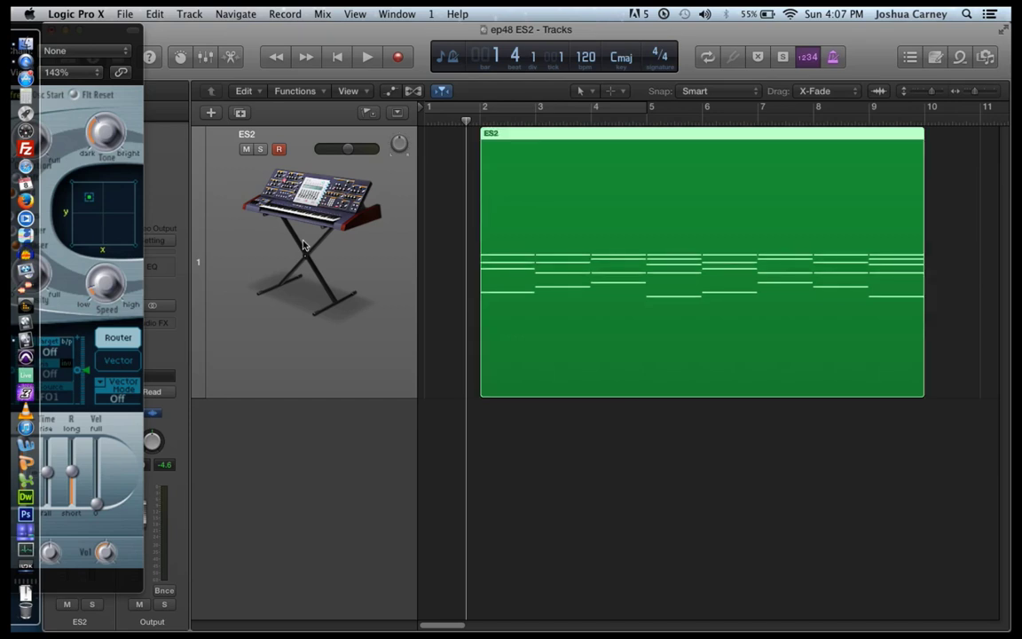
{"action": "key", "text": "a"}
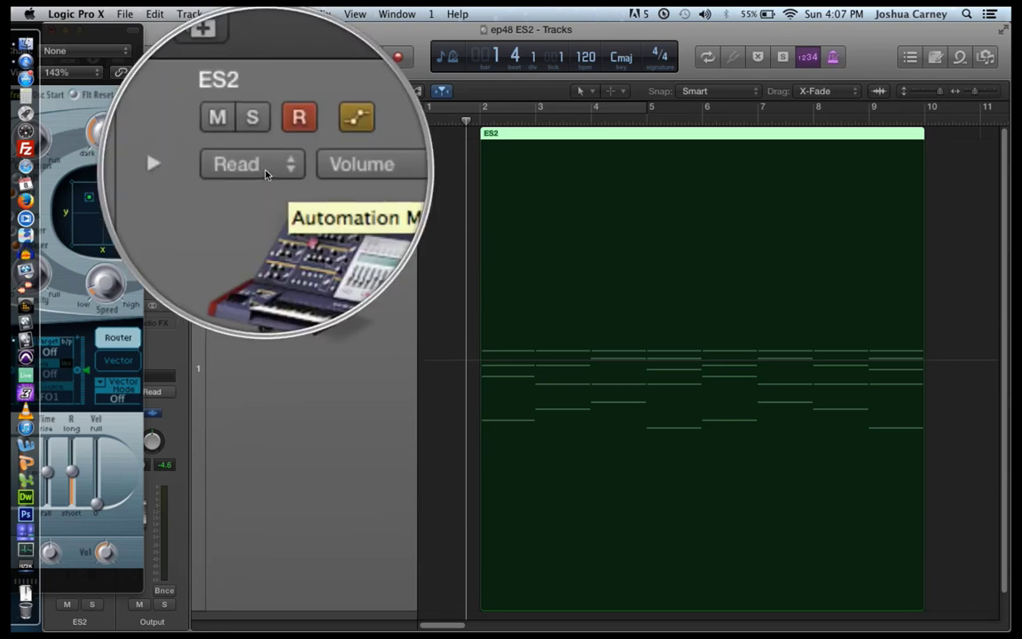
{"action": "left_click", "coordinate": [259, 169]}
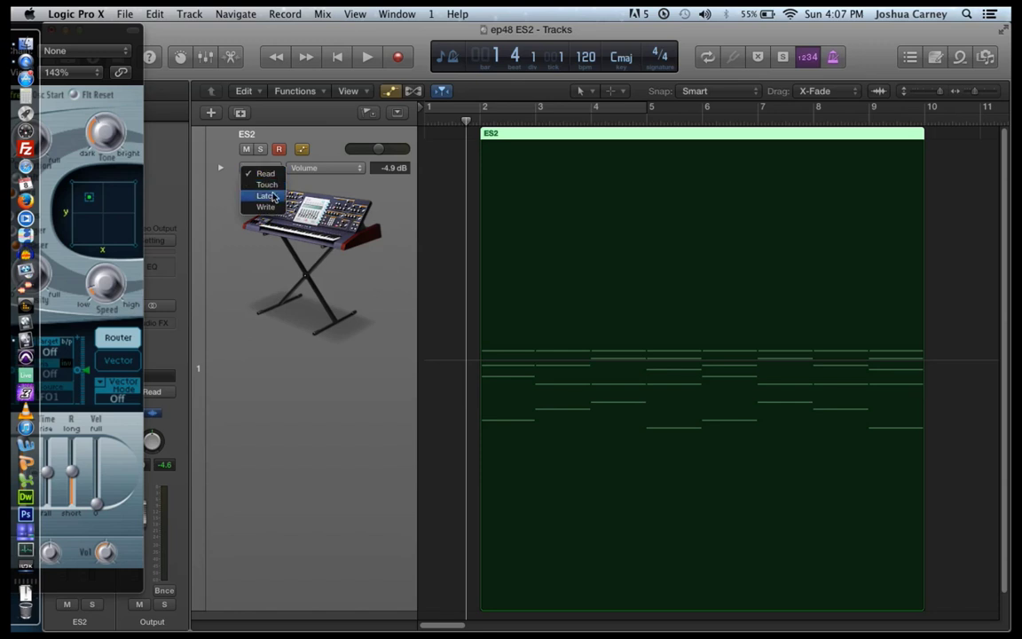
{"action": "left_click", "coordinate": [268, 196]}
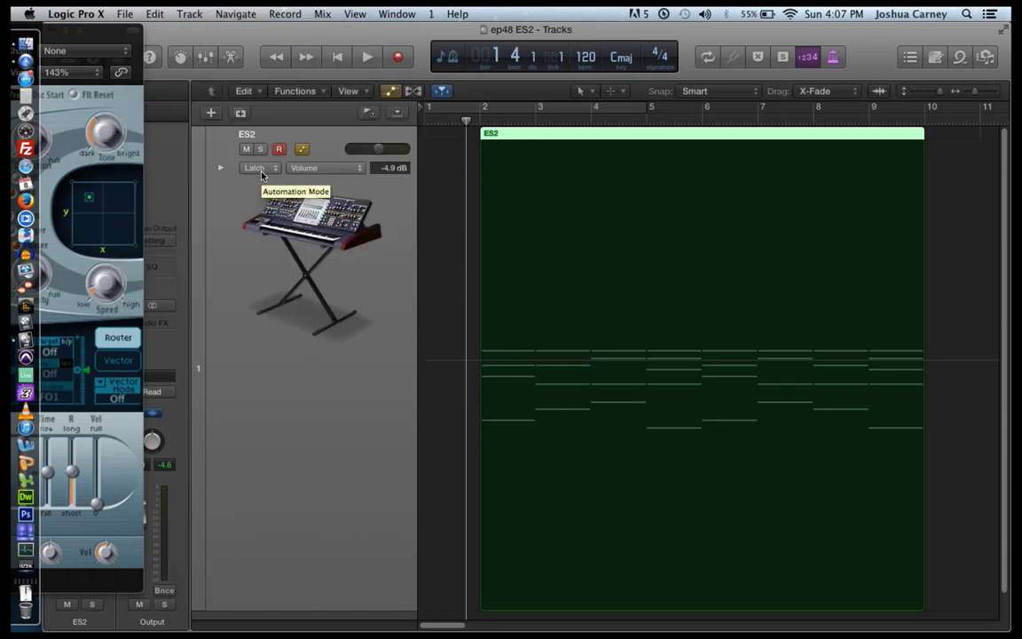
{"action": "left_click", "coordinate": [264, 168]}
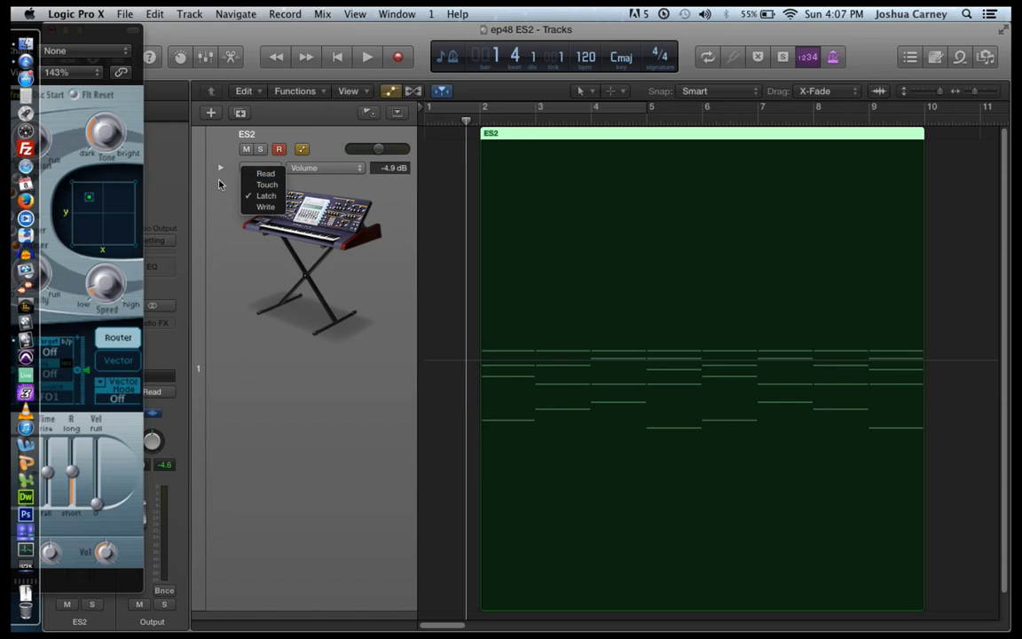
{"action": "left_click", "coordinate": [221, 182]}
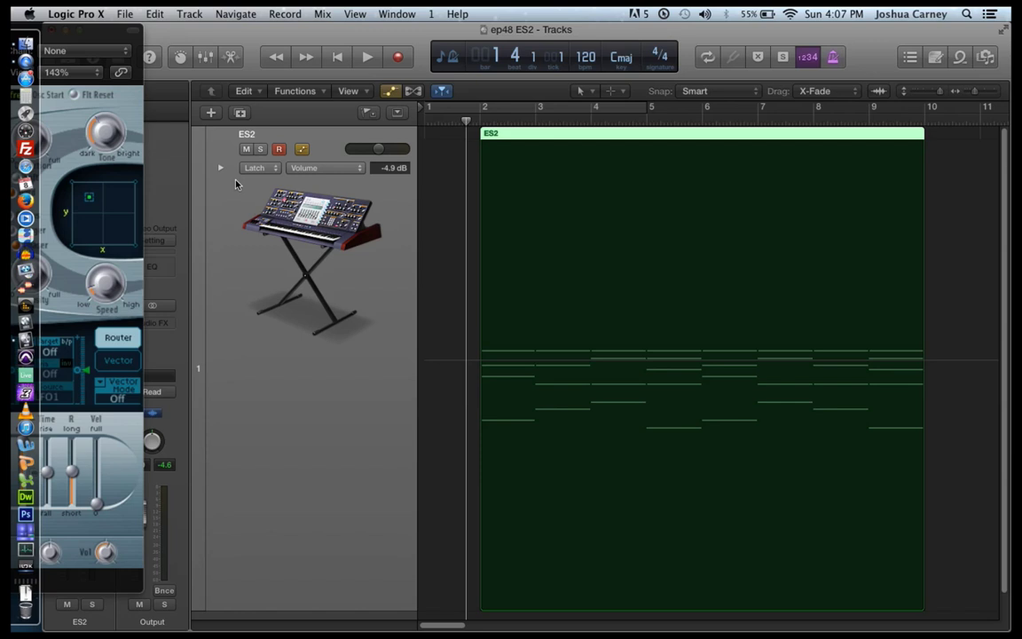
- Centre the XY pad's point and record its movements as automation while playing the region from the project start to past bar 10
{"action": "key", "text": "Return"}
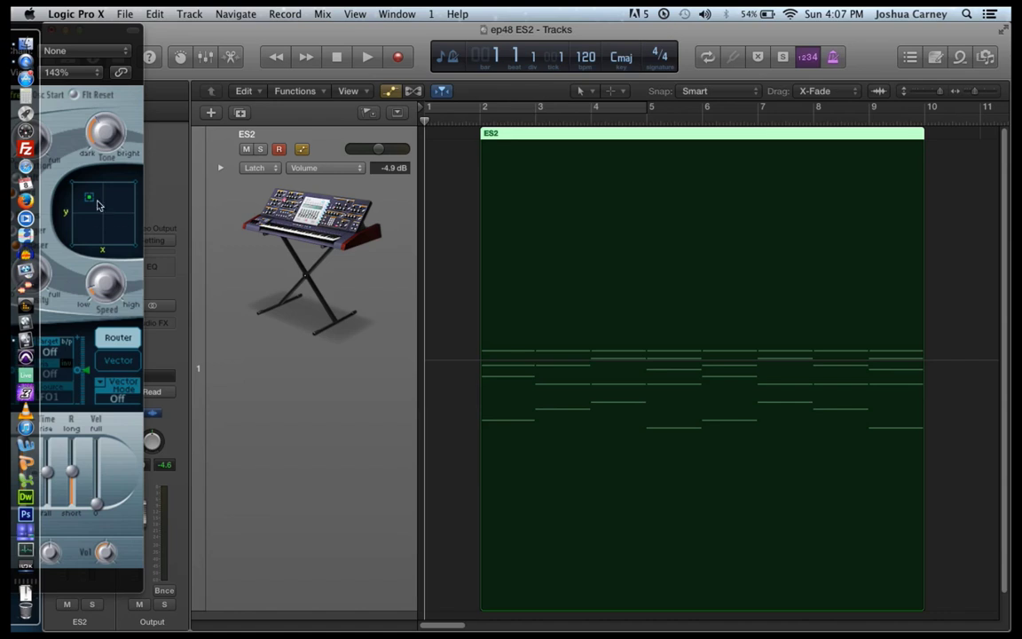
{"action": "mouse_move", "coordinate": [91, 201]}
{"action": "left_mouse_down"}
{"action": "mouse_move", "coordinate": [100, 218]}
{"action": "mouse_move", "coordinate": [109, 213]}
{"action": "mouse_move", "coordinate": [95, 208]}
{"action": "left_mouse_up"}
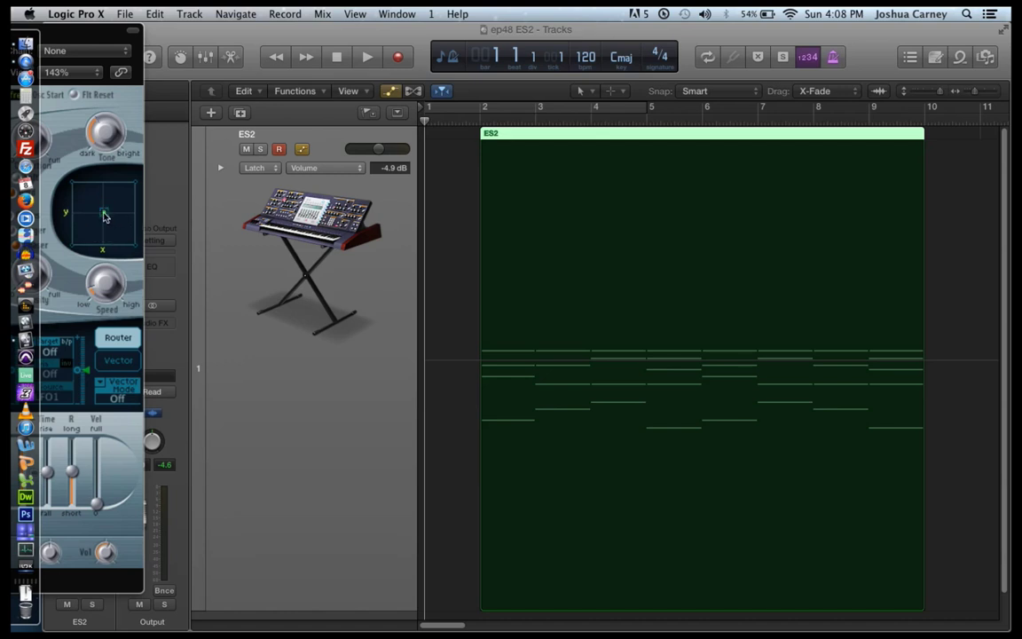
{"action": "key", "text": "space"}
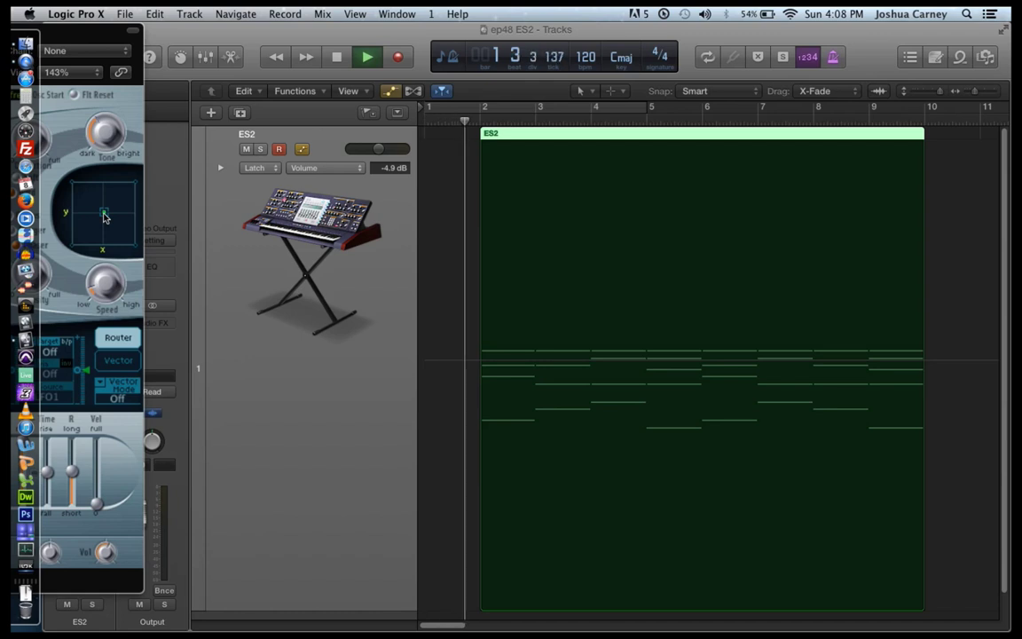
{"action": "mouse_move", "coordinate": [104, 216]}
{"action": "left_mouse_down"}
{"action": "mouse_move", "coordinate": [100, 198]}
{"action": "mouse_move", "coordinate": [88, 216]}
{"action": "mouse_move", "coordinate": [98, 231]}
{"action": "mouse_move", "coordinate": [115, 207]}
{"action": "mouse_move", "coordinate": [107, 188]}
{"action": "mouse_move", "coordinate": [113, 238]}
{"action": "mouse_move", "coordinate": [86, 212]}
{"action": "mouse_move", "coordinate": [93, 191]}
{"action": "mouse_move", "coordinate": [113, 186]}
{"action": "mouse_move", "coordinate": [122, 199]}
{"action": "mouse_move", "coordinate": [91, 173]}
{"action": "mouse_move", "coordinate": [88, 200]}
{"action": "mouse_move", "coordinate": [85, 188]}
{"action": "mouse_move", "coordinate": [110, 220]}
{"action": "left_mouse_up"}
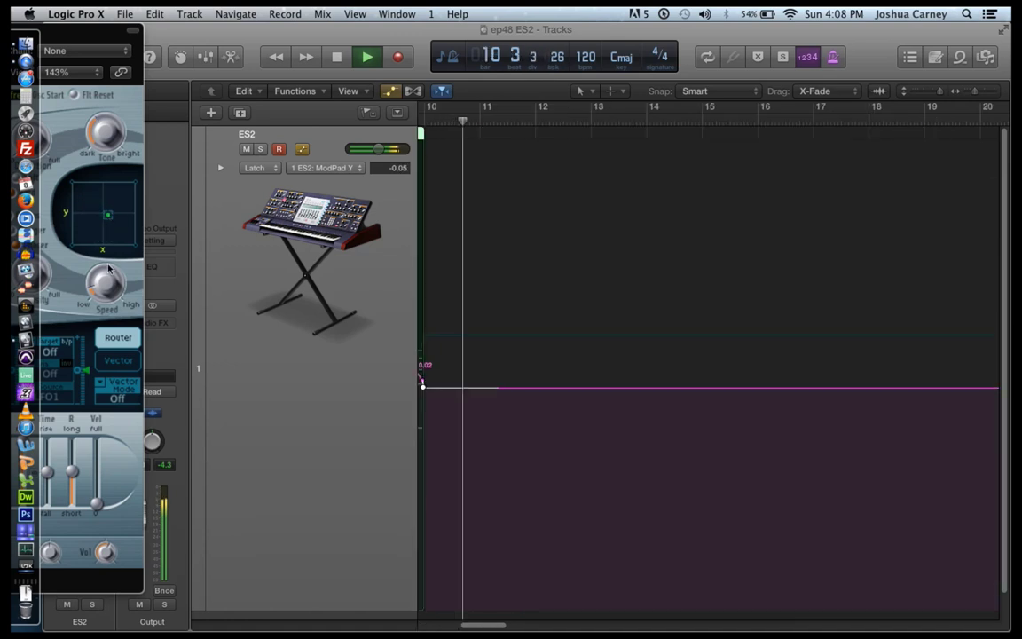
{"action": "key", "text": "space"}
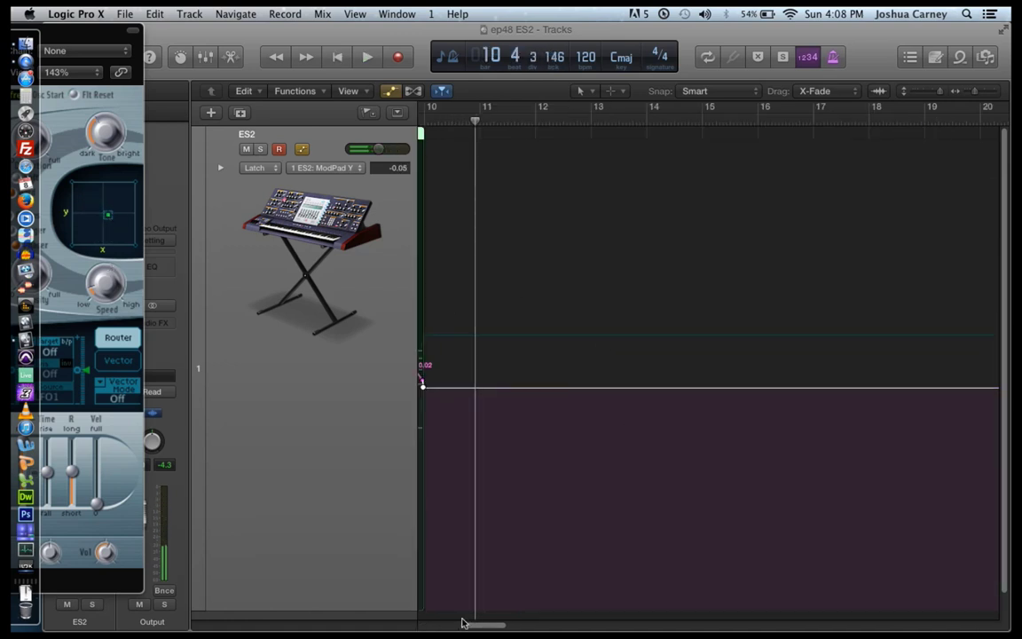
{"action": "scroll", "coordinate": [462, 627], "scroll_direction": "left", "scroll_amount": 5}
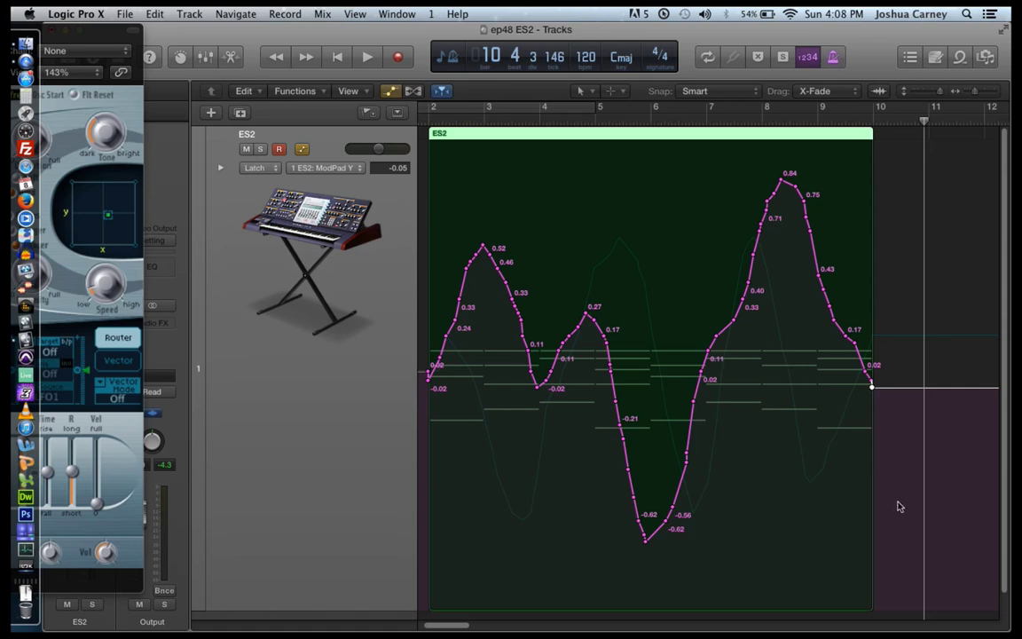
- Close the ES2 instrument window and reduce the ES2 track's height
{"action": "left_click_drag", "start_coordinate": [103, 33], "coordinate": [952, 104]}
{"action": "left_click_drag", "start_coordinate": [347, 107], "coordinate": [464, 137]}
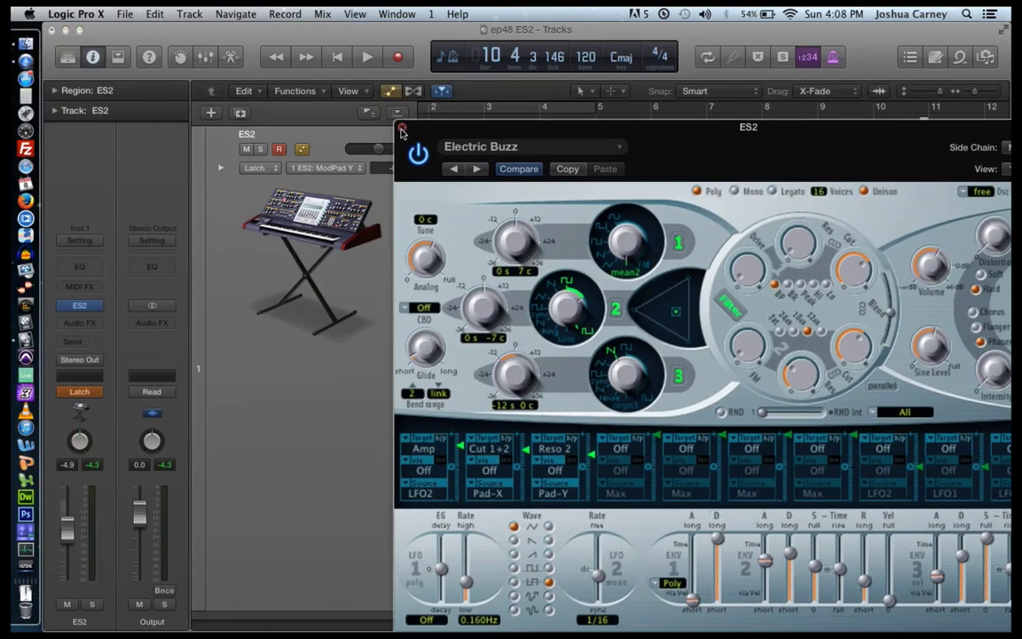
{"action": "left_click", "coordinate": [403, 129]}
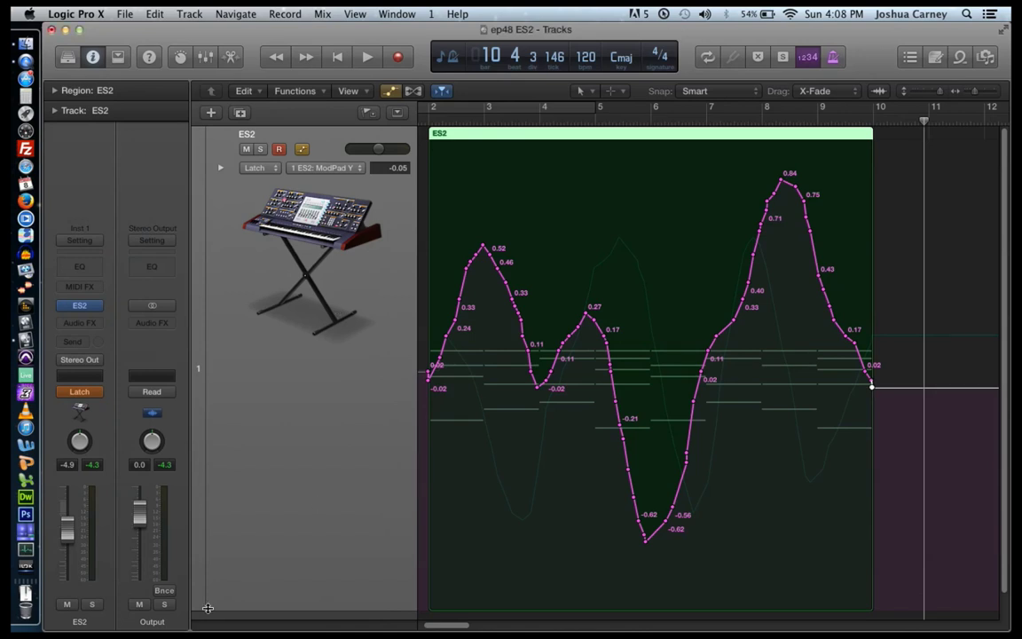
{"action": "left_click_drag", "start_coordinate": [207, 596], "coordinate": [235, 345]}
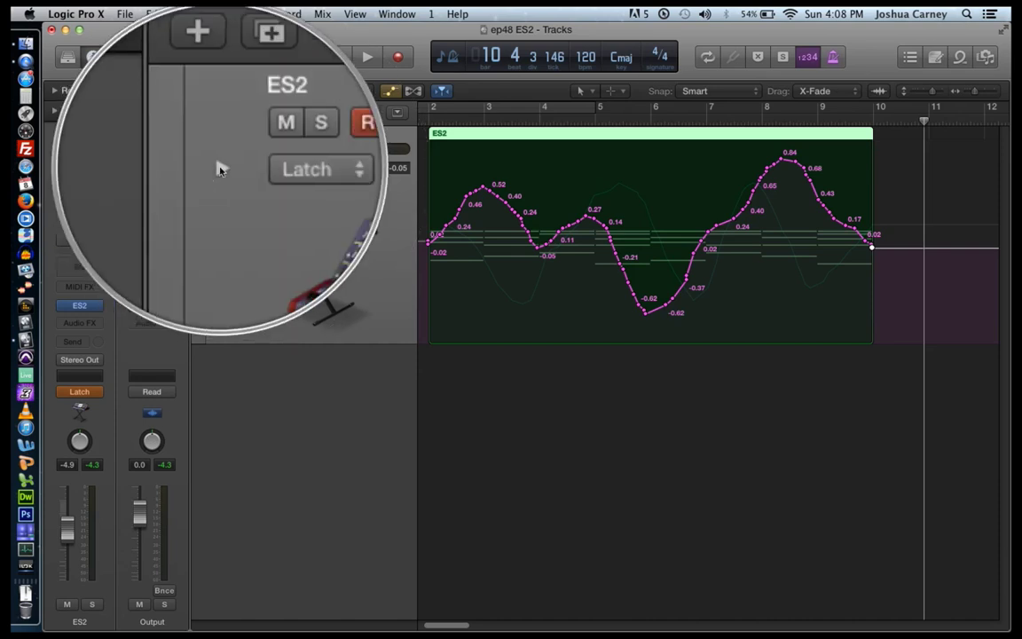
- Expand the ES2 track's automation lanes and show ModPad X in the second lane
{"action": "left_click", "coordinate": [221, 169]}
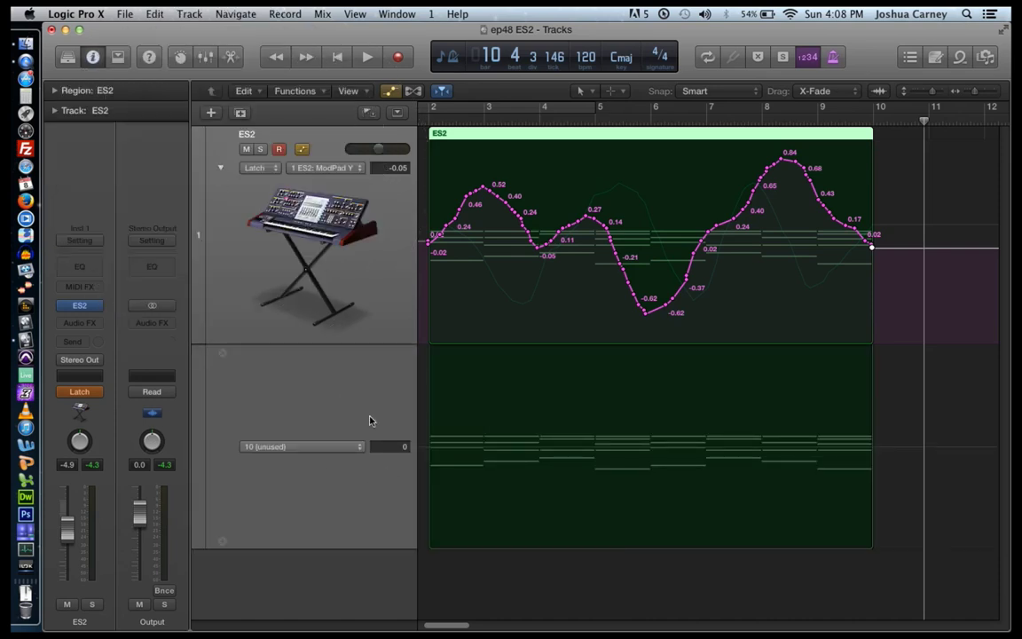
{"action": "left_click", "coordinate": [336, 448]}
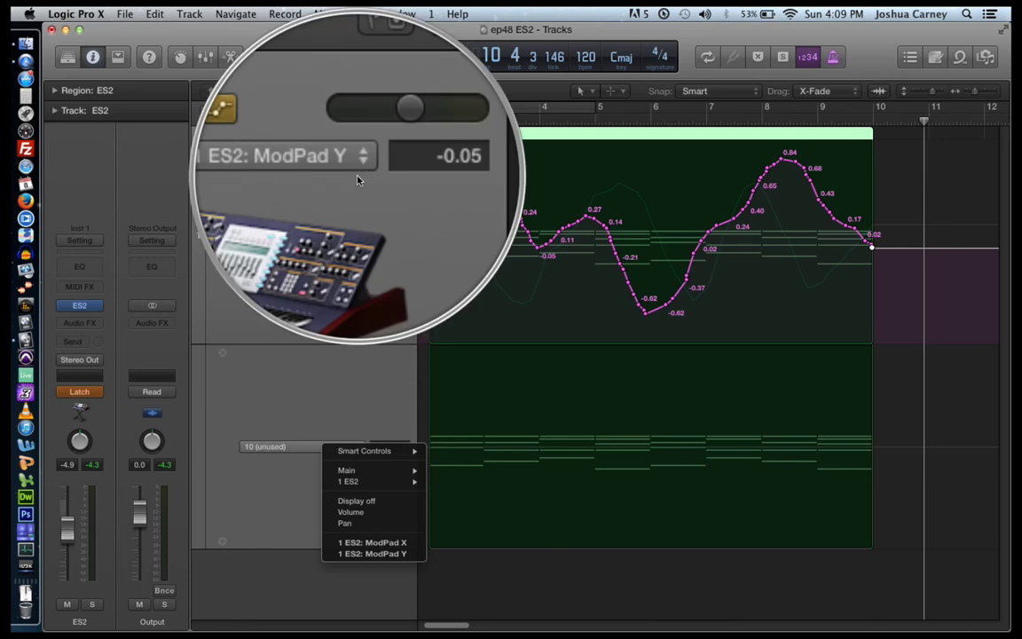
{"action": "left_click", "coordinate": [373, 542]}
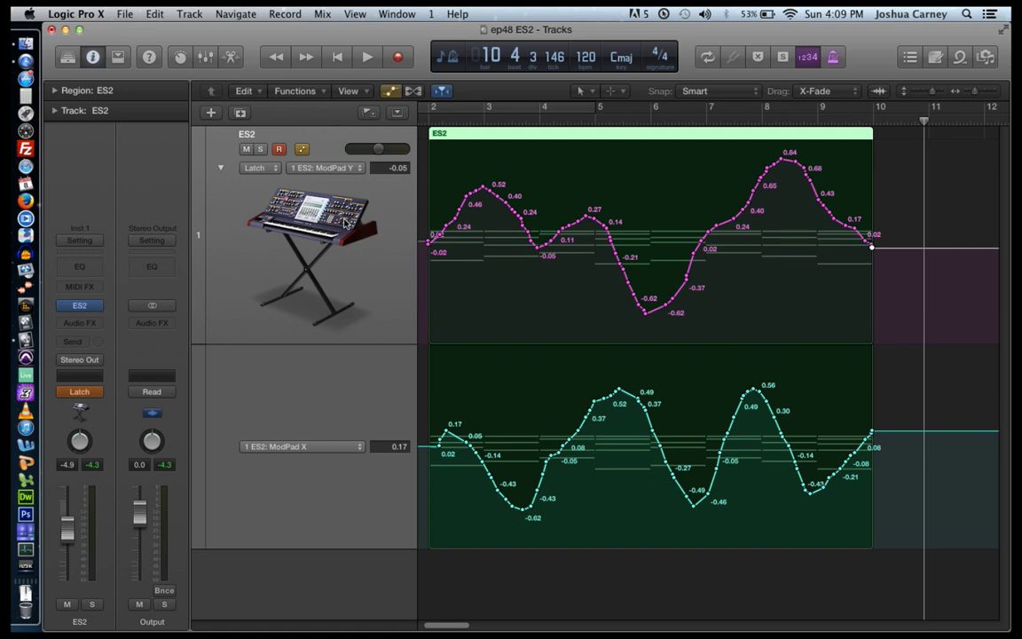
- Return the playhead to the project start and set the ES2 track's automation mode to Read
{"action": "key", "text": "Return"}
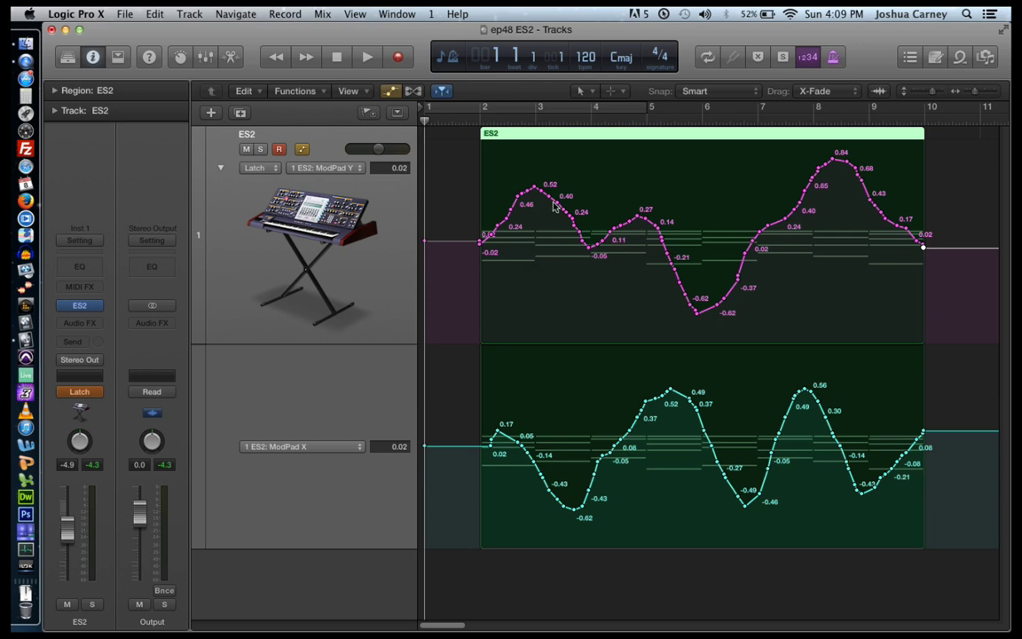
{"action": "mouse_move", "coordinate": [89, 304]}
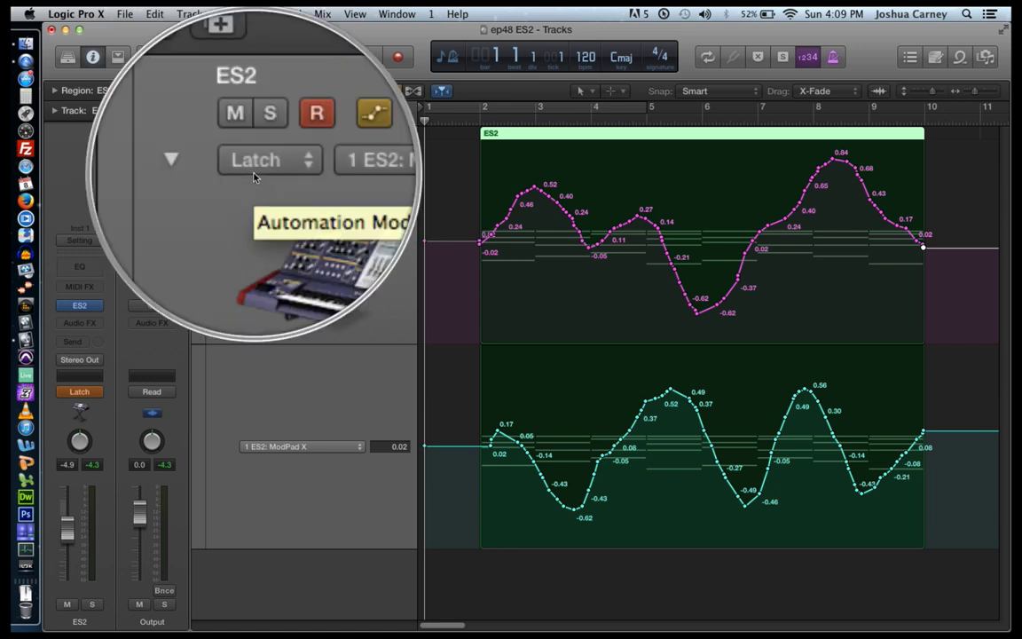
{"action": "left_click", "coordinate": [258, 170]}
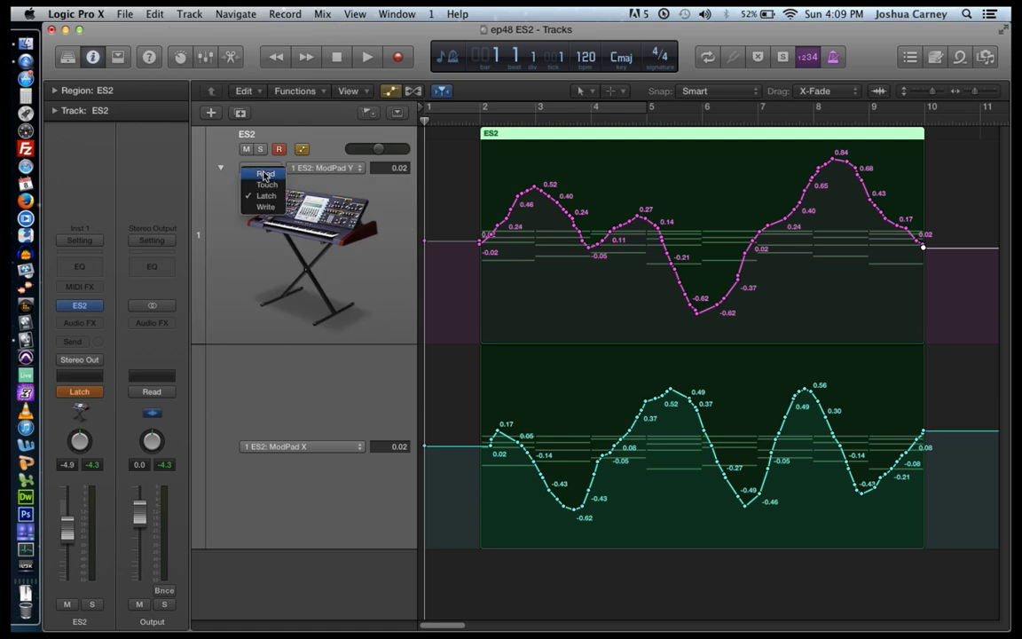
{"action": "left_click", "coordinate": [265, 174]}
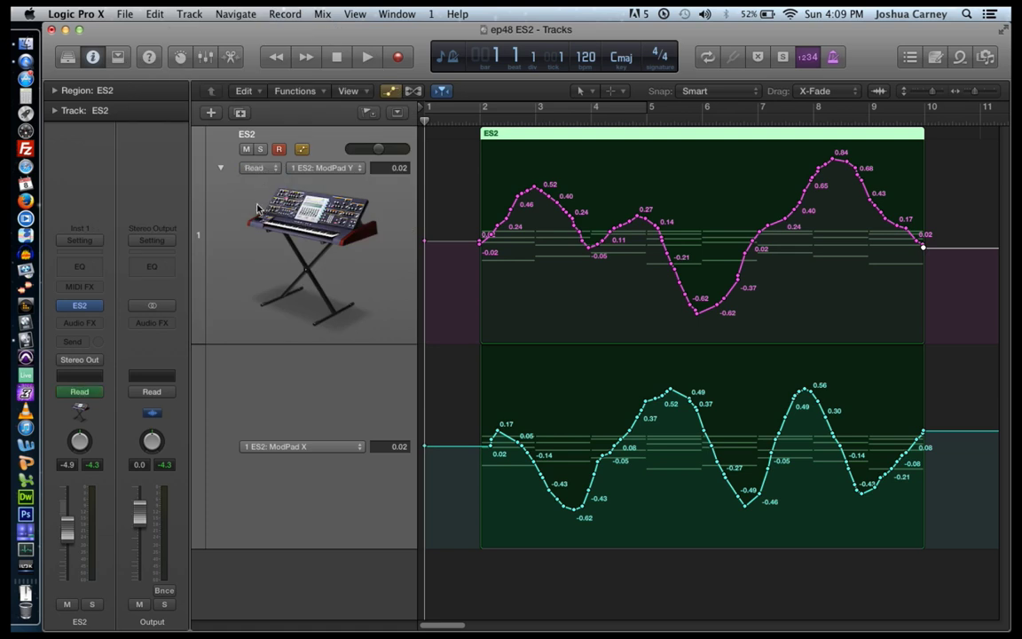
- Hide track automation and play the region from the project start past bar 10 with the ES2's XY pad in view
{"action": "key", "text": "a"}
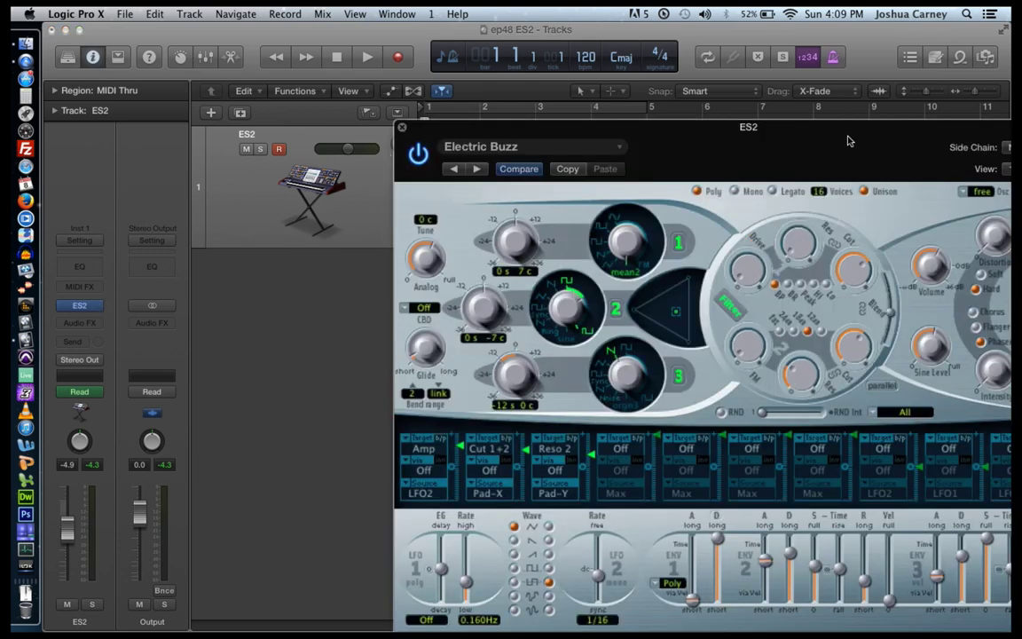
{"action": "left_click_drag", "start_coordinate": [848, 141], "coordinate": [115, 140]}
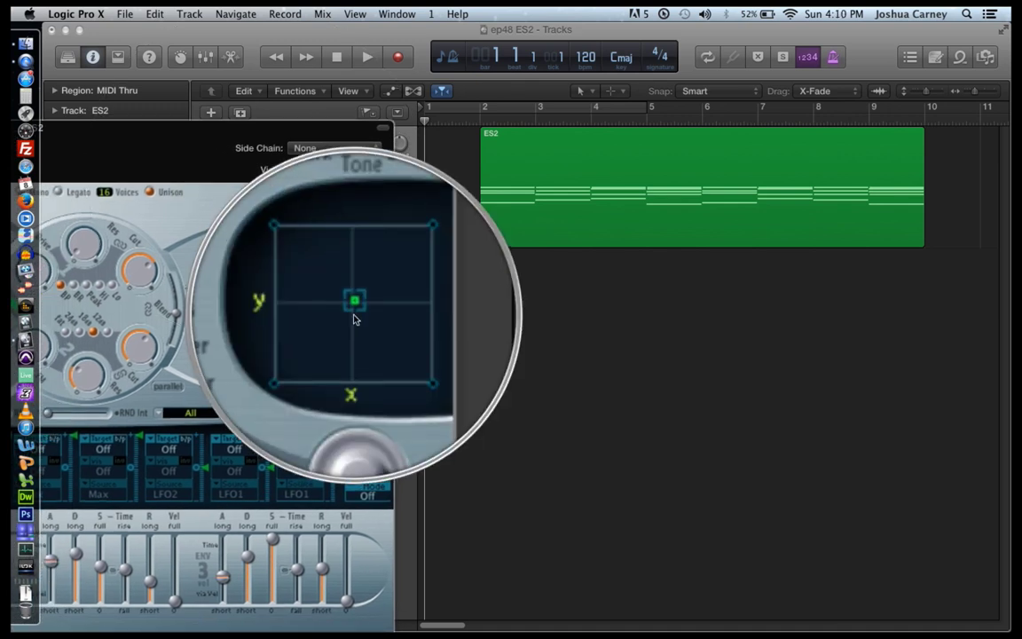
{"action": "key", "text": "space"}
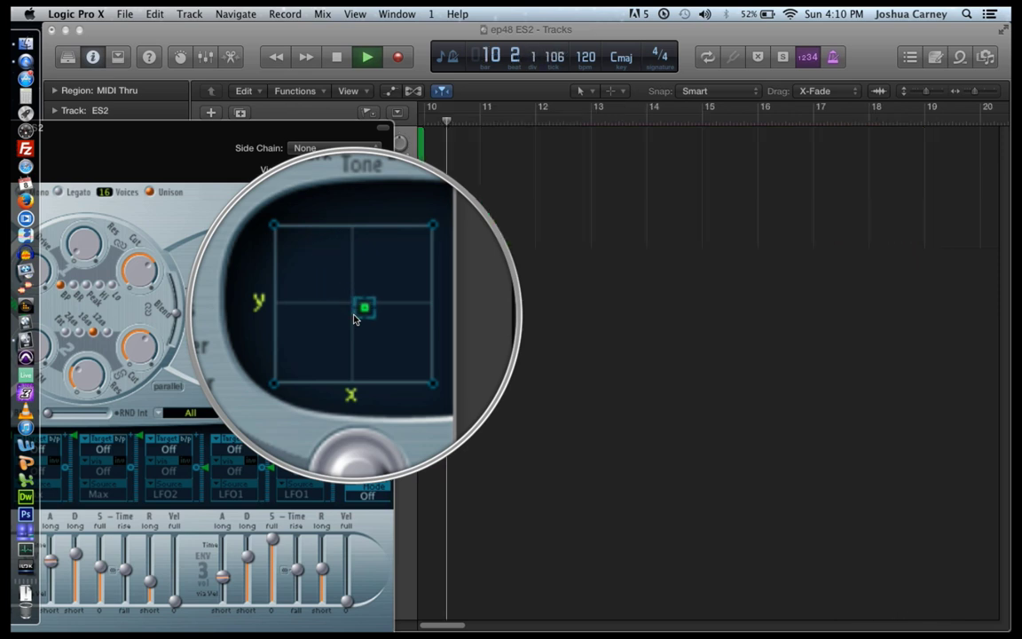
{"action": "key", "text": "space"}
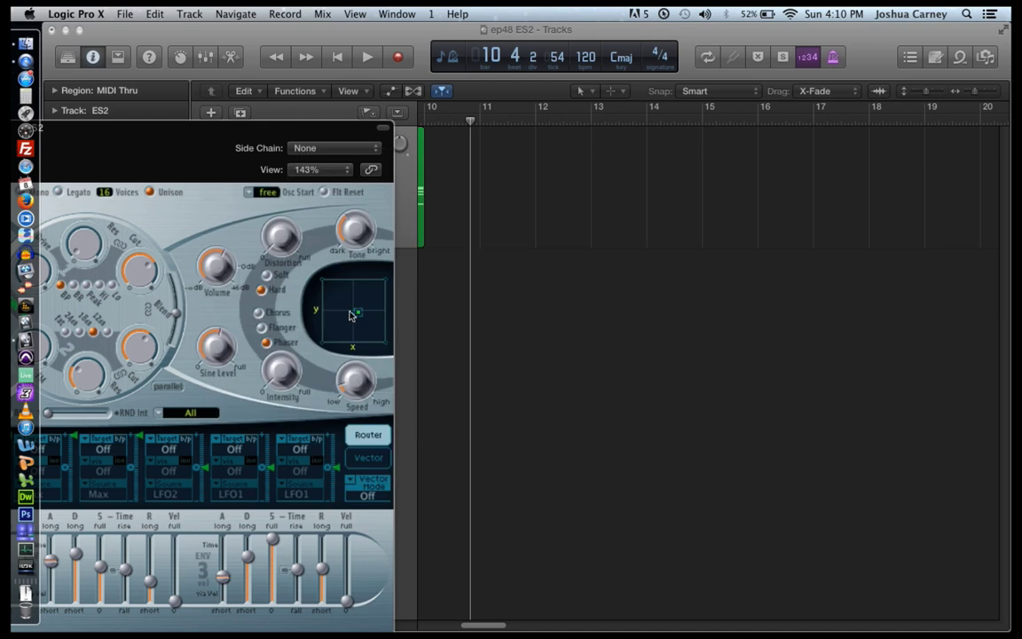
- Move the ES2 window back into view, close it, and return the playhead to the project start
{"action": "left_click_drag", "start_coordinate": [276, 127], "coordinate": [535, 110]}
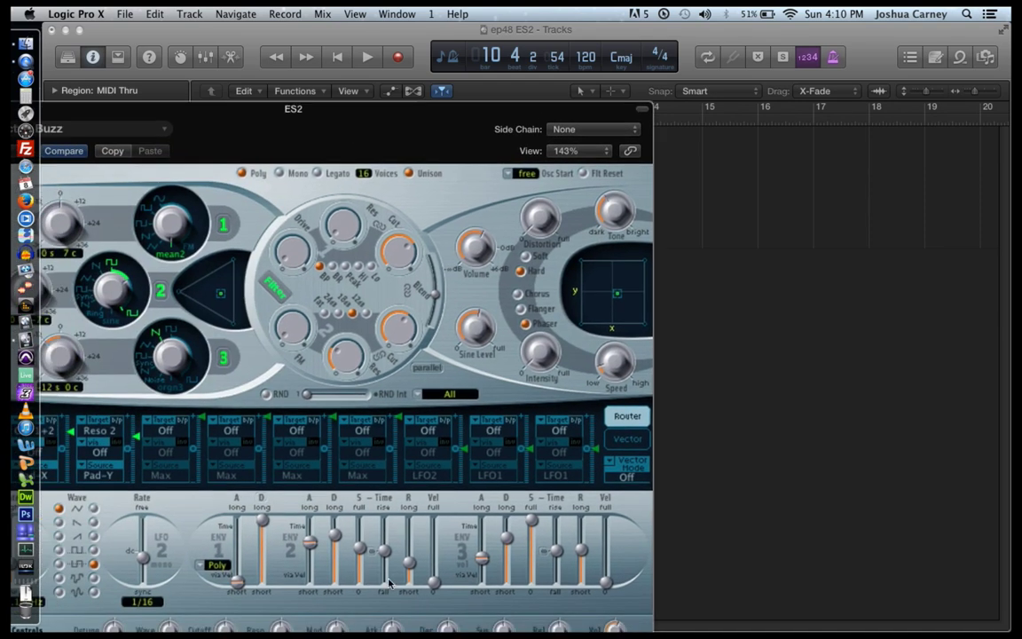
{"action": "mouse_move", "coordinate": [401, 256]}
{"action": "left_mouse_down"}
{"action": "mouse_move", "coordinate": [408, 289]}
{"action": "mouse_move", "coordinate": [399, 255]}
{"action": "left_mouse_up"}
{"action": "left_click_drag", "start_coordinate": [360, 110], "coordinate": [618, 122]}
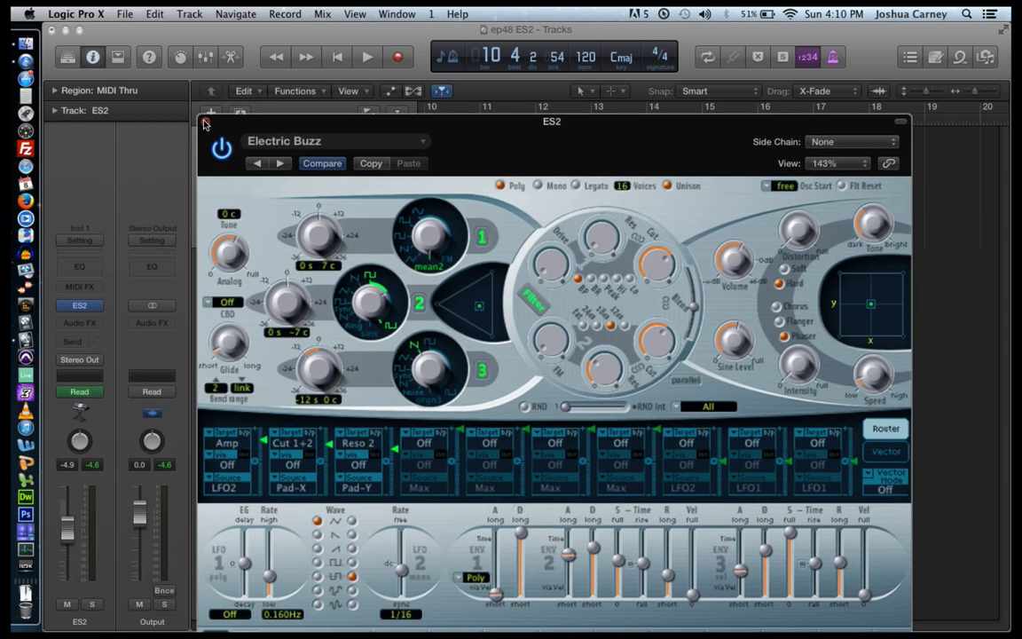
{"action": "left_click", "coordinate": [205, 121]}
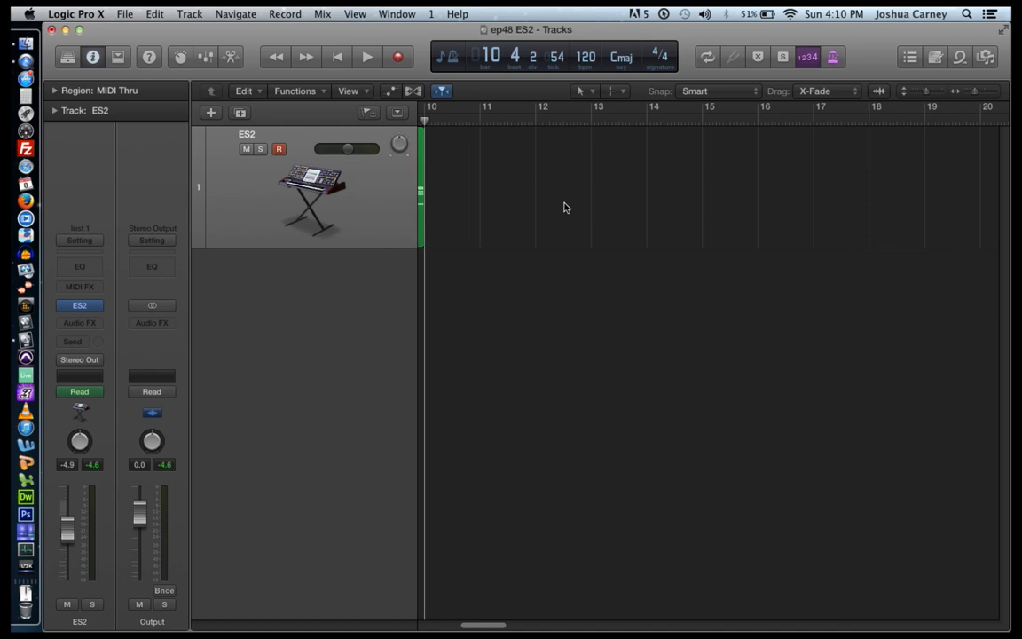
{"action": "key", "text": "Return"}
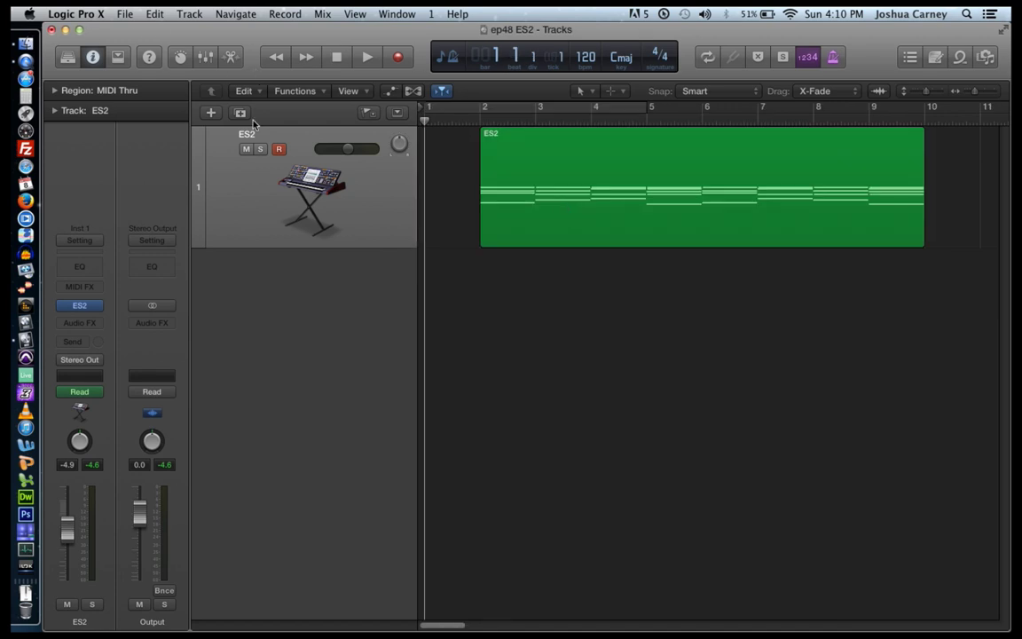
- Delete all automation on the selected ES2 track and check its automation lane
{"action": "left_click", "coordinate": [307, 182]}
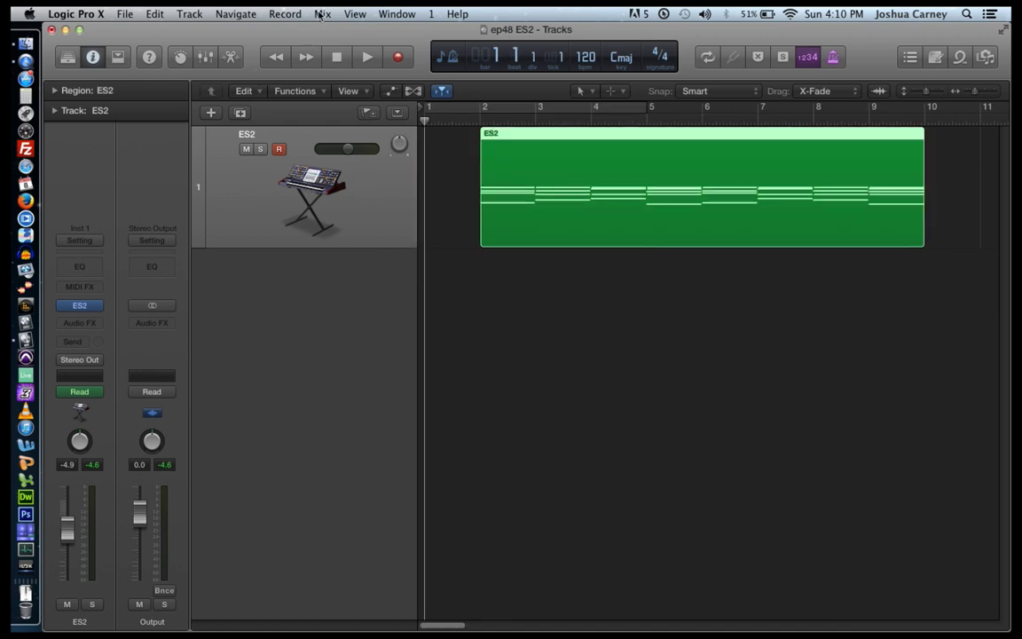
{"action": "left_click", "coordinate": [321, 14]}
{"action": "mouse_move", "coordinate": [322, 71]}
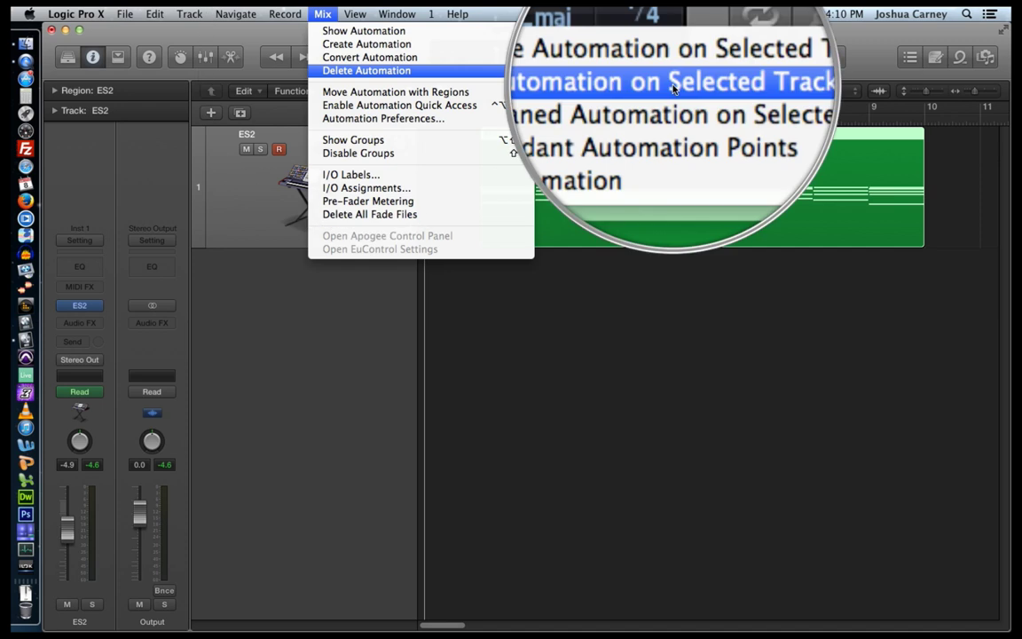
{"action": "left_click", "coordinate": [673, 86]}
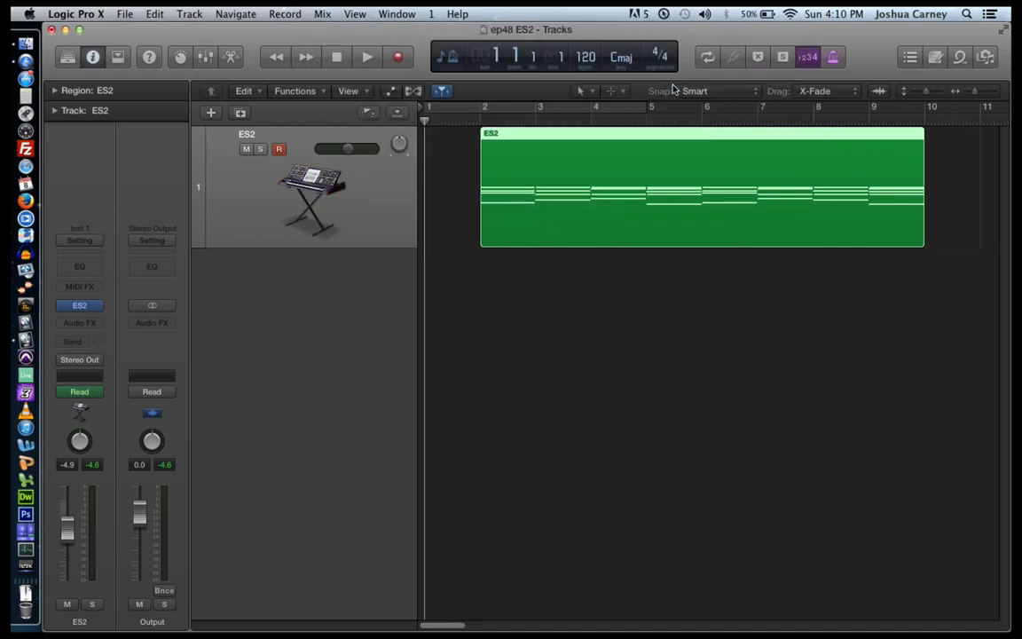
{"action": "key", "text": "a"}
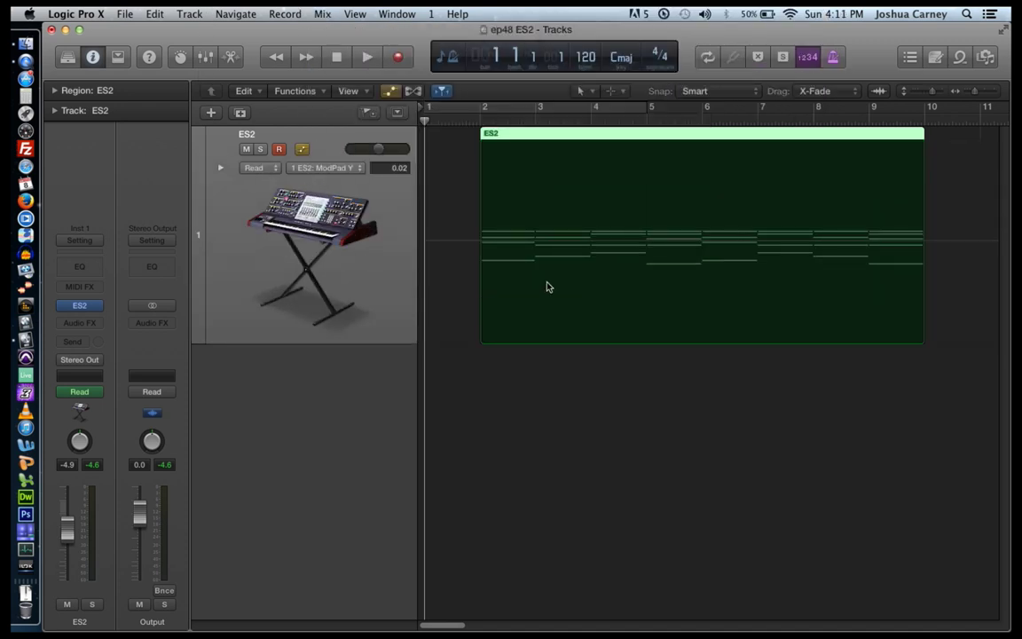
{"action": "key", "text": "a"}
- Open the ES2 instrument with its whole interface in view and show its Vector page
{"action": "mouse_move", "coordinate": [78, 307]}
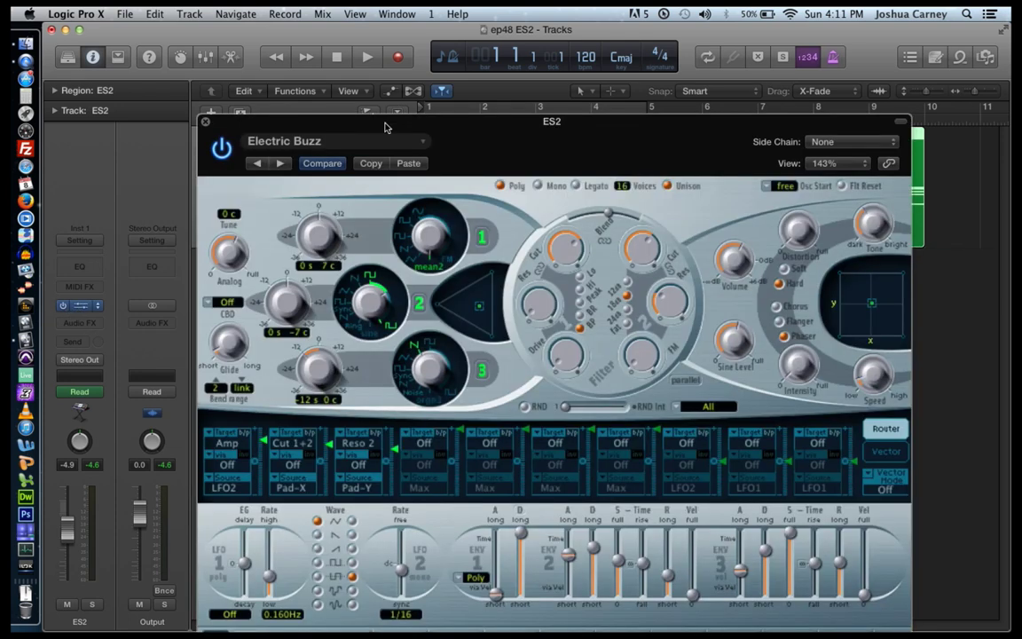
{"action": "left_click_drag", "start_coordinate": [410, 120], "coordinate": [288, 35]}
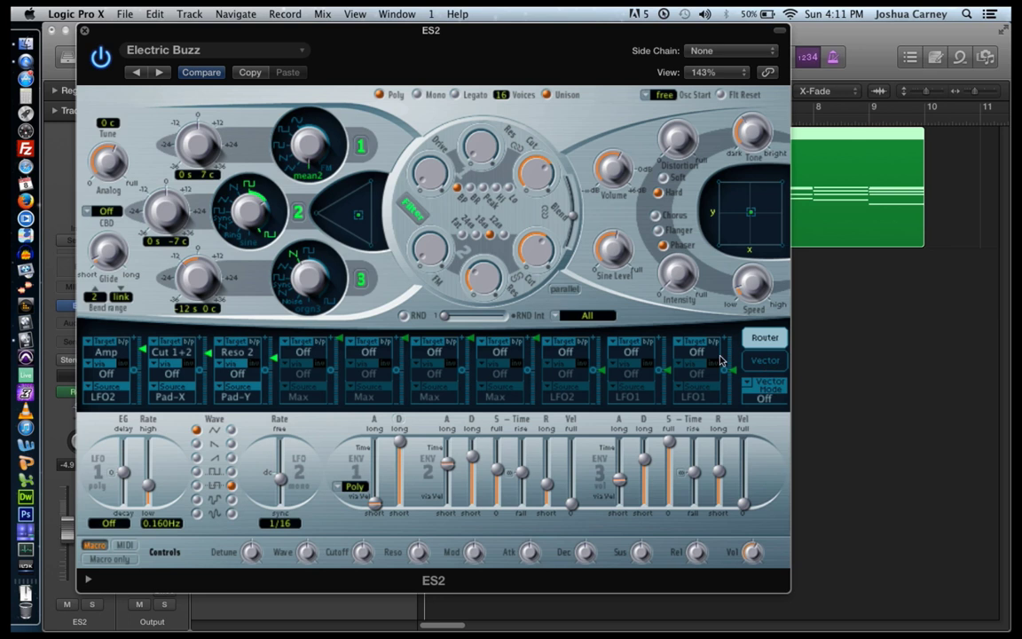
{"action": "left_click", "coordinate": [765, 361]}
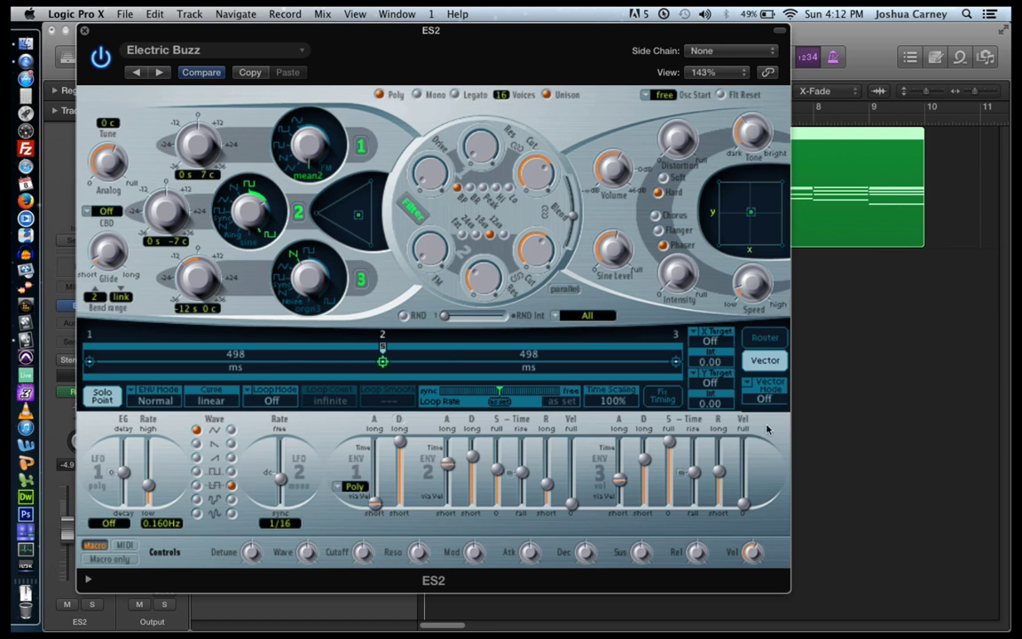
- In the Router, set the targets of the first three modulation slots, Amp, Cut 1+2 and Reso 2, to Off
{"action": "left_click", "coordinate": [765, 337]}
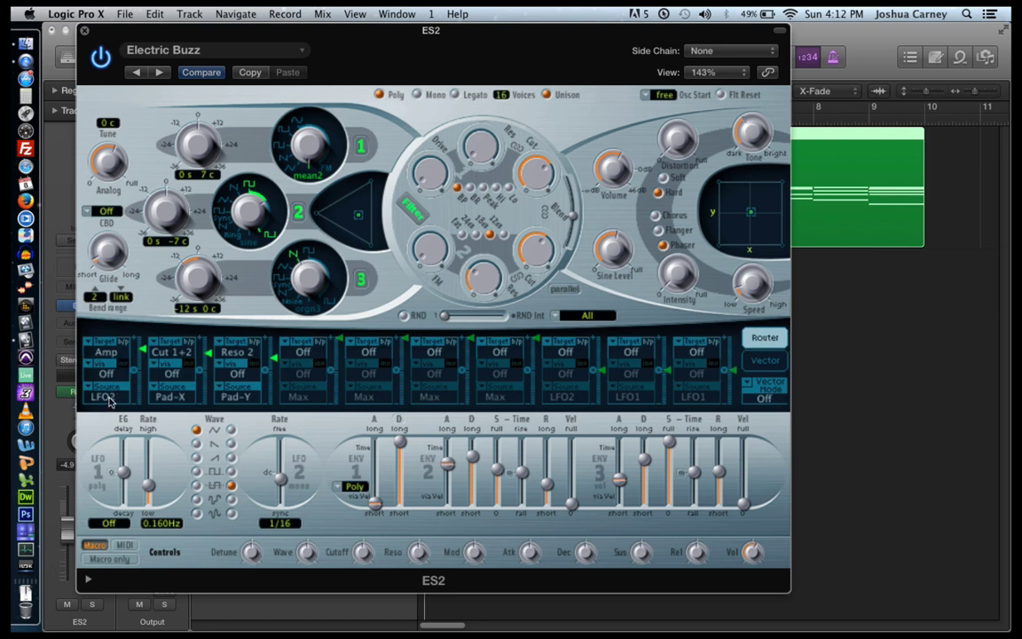
{"action": "left_click", "coordinate": [107, 354]}
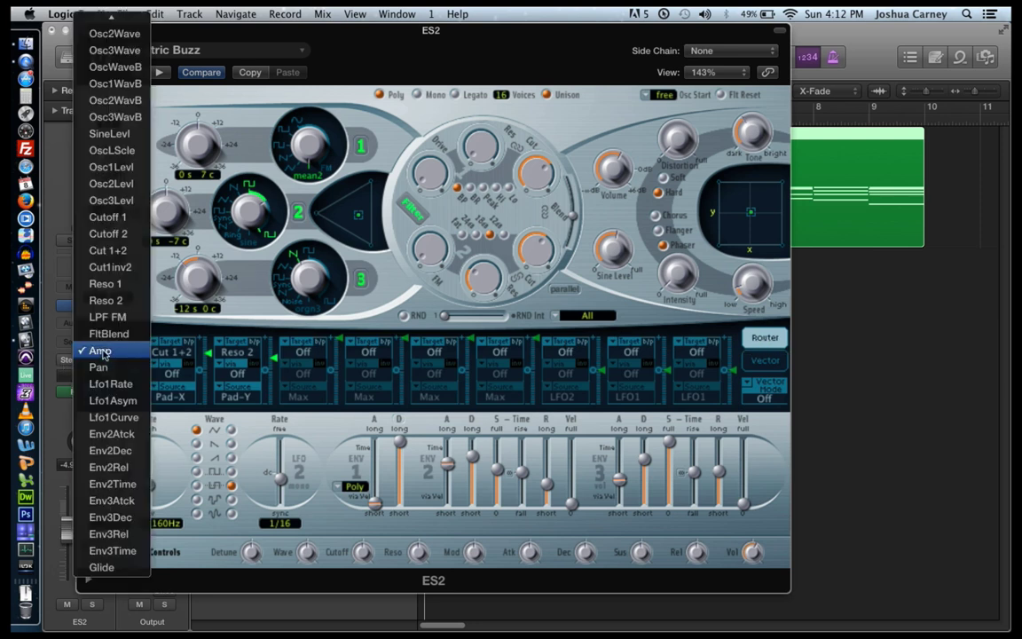
{"action": "left_click", "coordinate": [158, 326]}
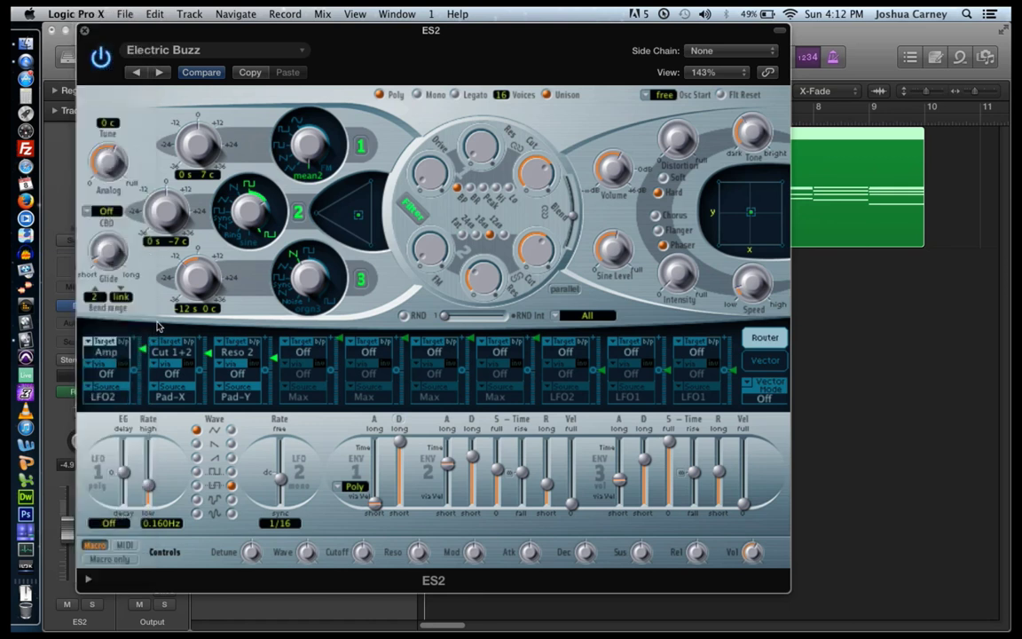
{"action": "left_click", "coordinate": [107, 353]}
{"action": "left_click", "coordinate": [106, 351]}
{"action": "left_click", "coordinate": [105, 352]}
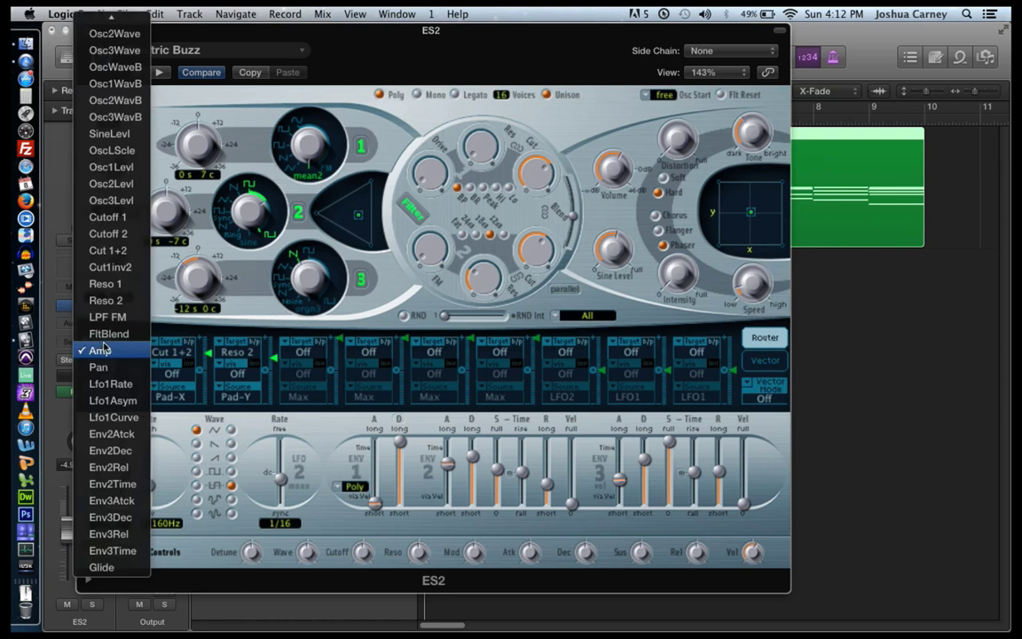
{"action": "left_click", "coordinate": [158, 306]}
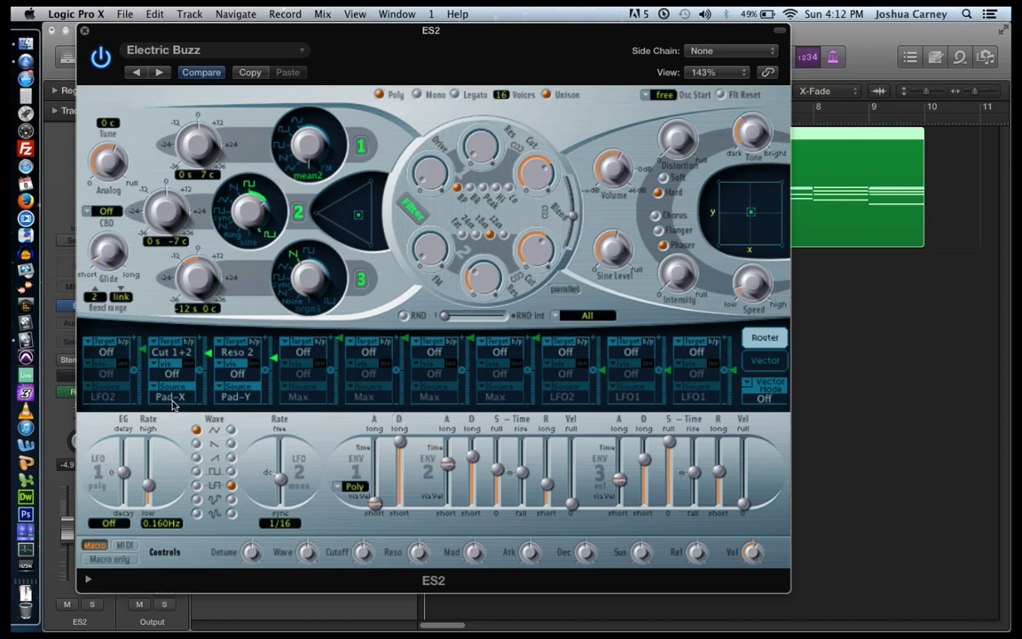
{"action": "left_click", "coordinate": [171, 353], "text": "alt"}
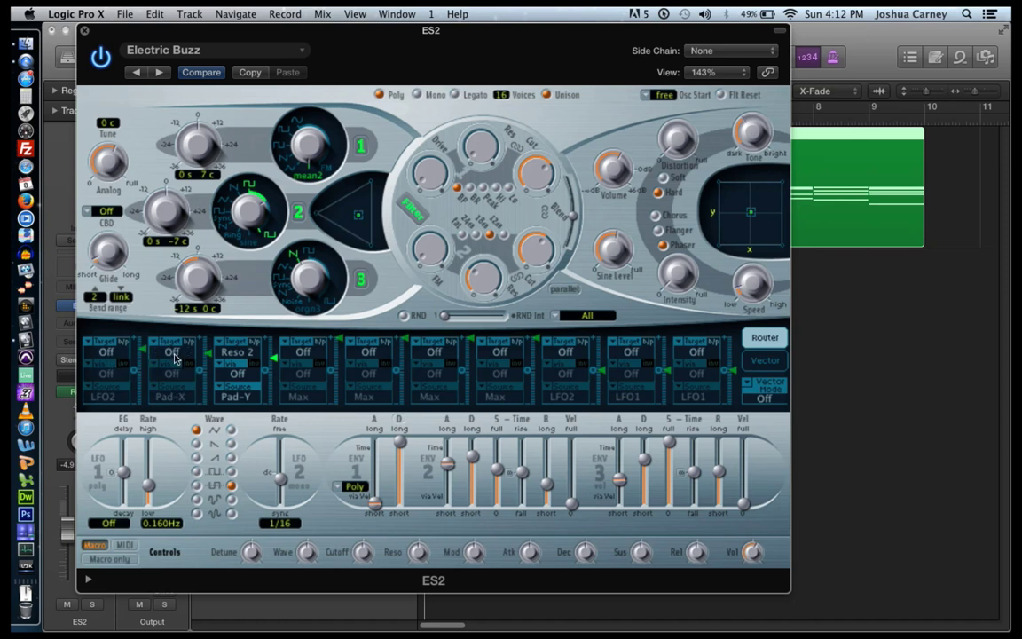
{"action": "left_click", "coordinate": [237, 352], "text": "alt"}
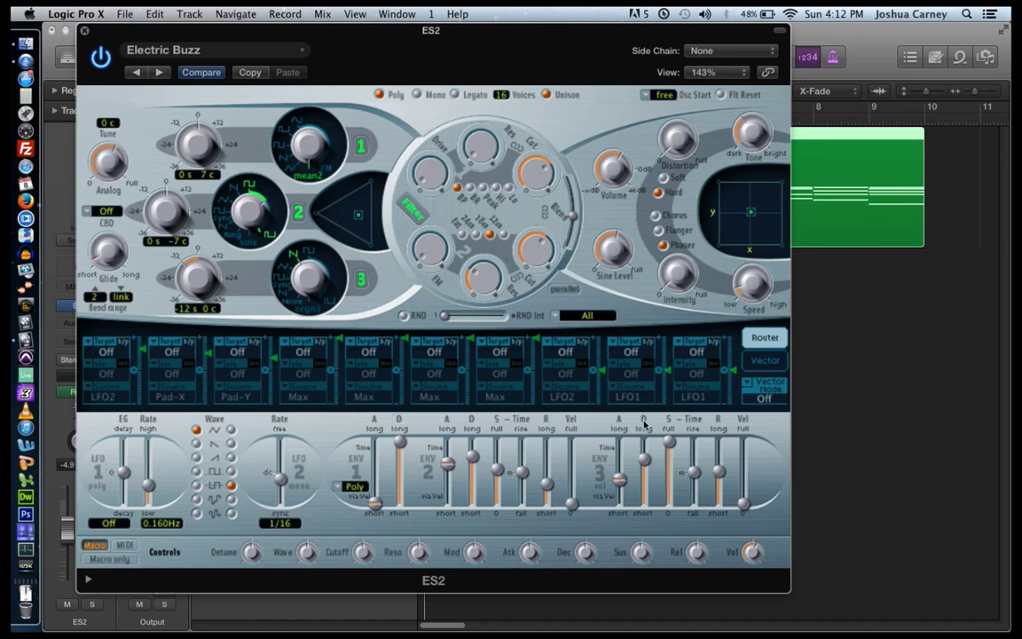
- Show the Vector page and set the XY pad's X Target to Amp
{"action": "left_click", "coordinate": [765, 361]}
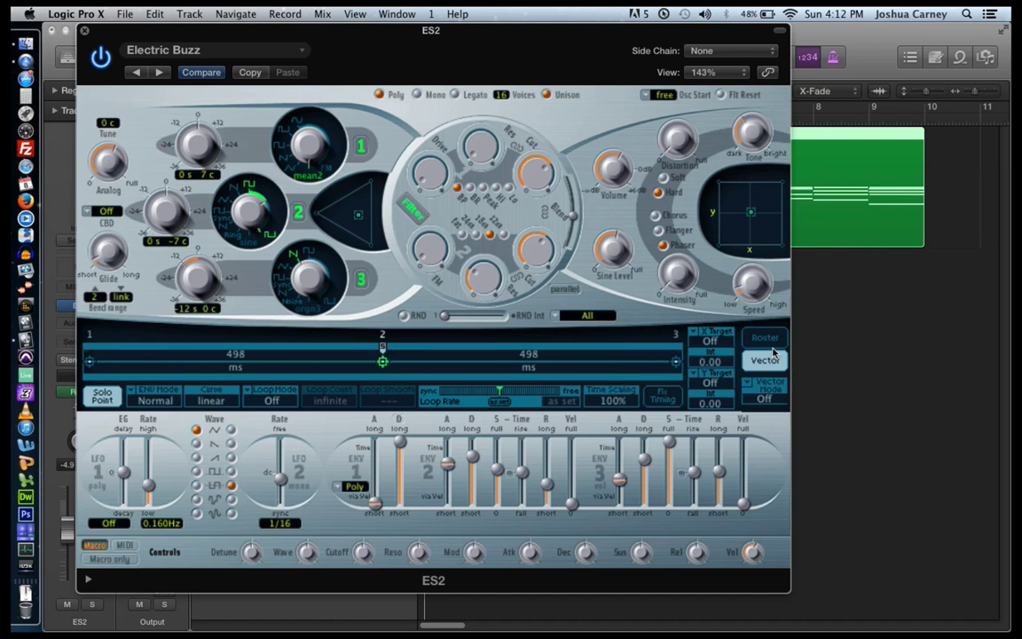
{"action": "left_click", "coordinate": [765, 337]}
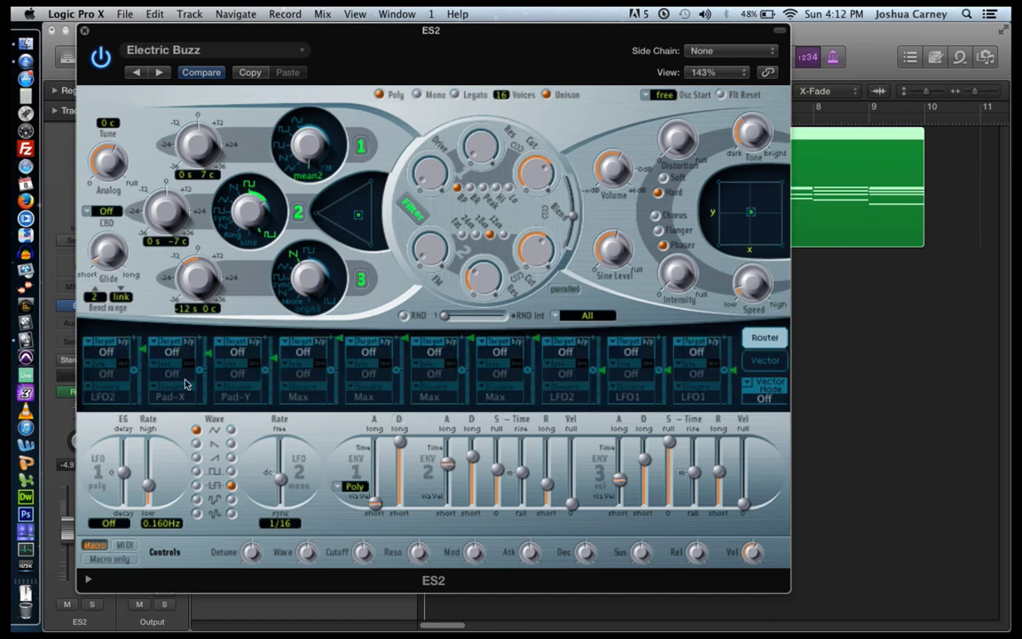
{"action": "left_click", "coordinate": [767, 360]}
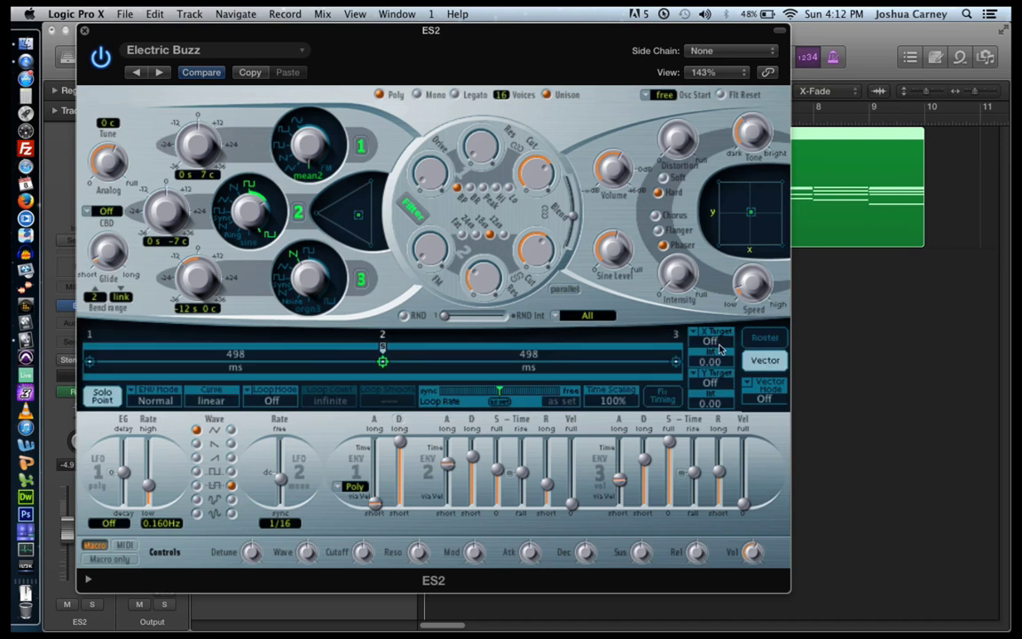
{"action": "left_click", "coordinate": [717, 343]}
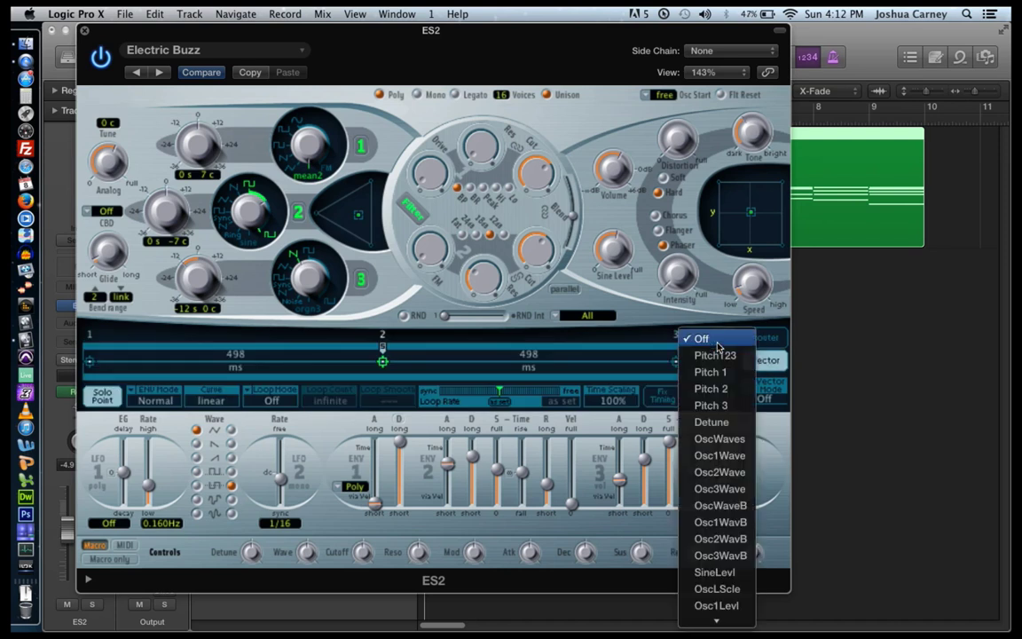
{"action": "mouse_move", "coordinate": [720, 623]}
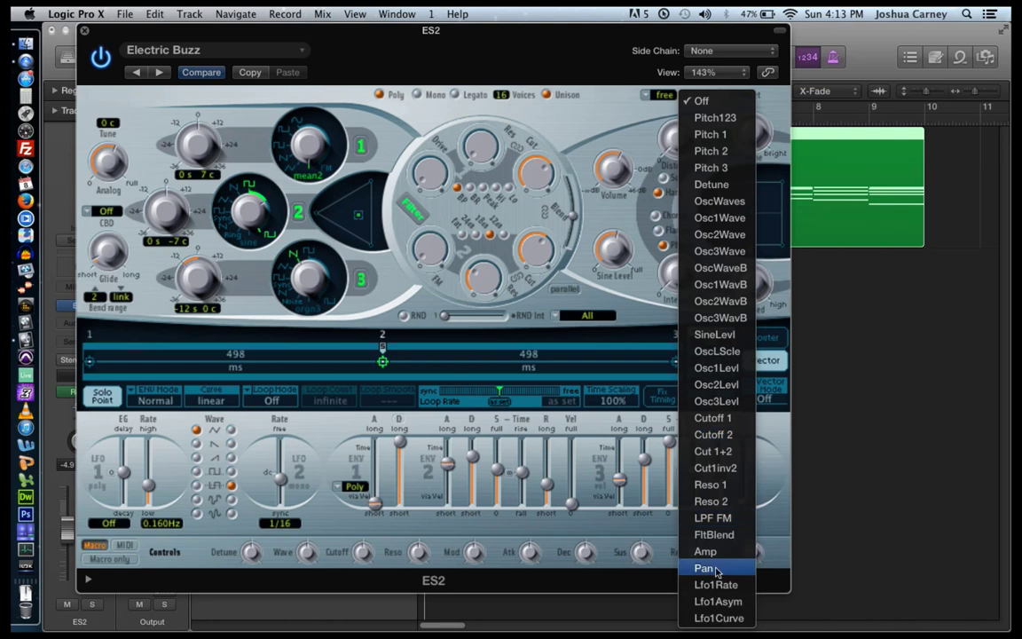
{"action": "left_click", "coordinate": [710, 552]}
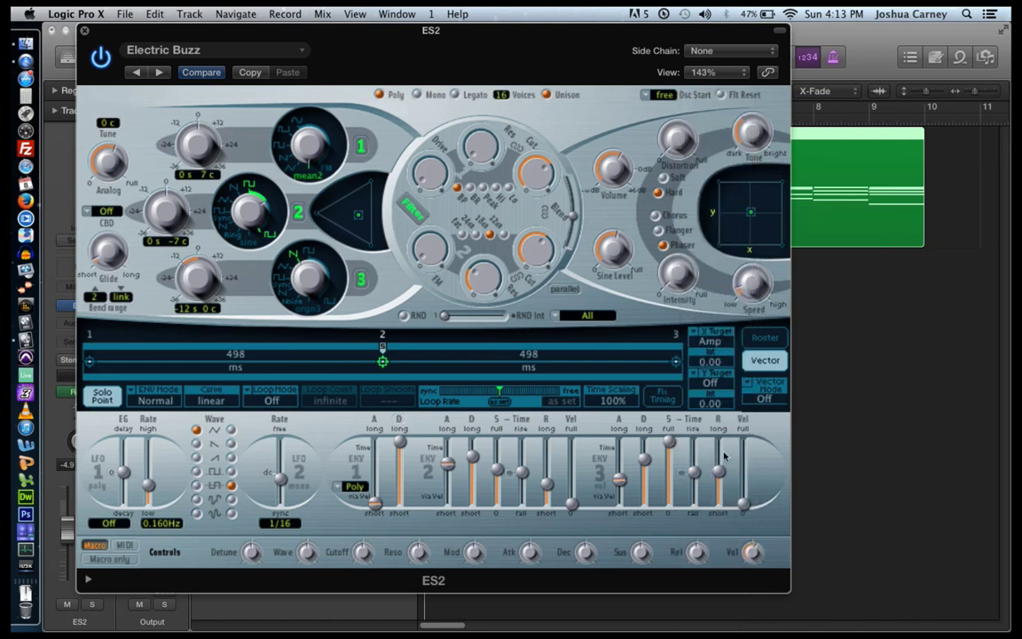
- Set the vector envelope's Y Target to Cut 1+2 and enlarge the ES2 interface to 150%
{"action": "left_click", "coordinate": [711, 384]}
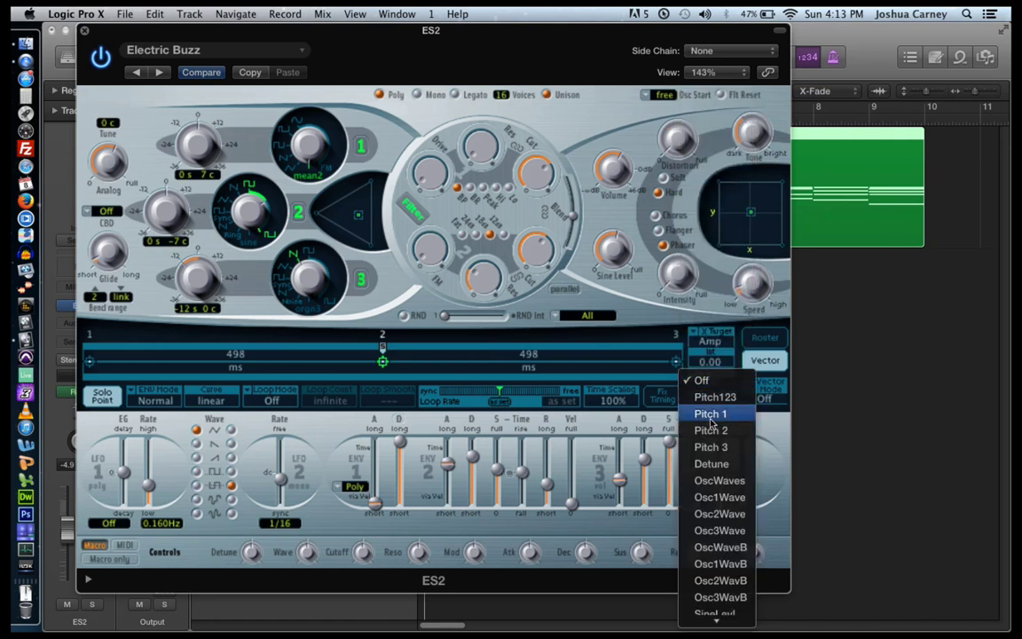
{"action": "scroll", "coordinate": [712, 591], "scroll_direction": "down", "scroll_amount": 5}
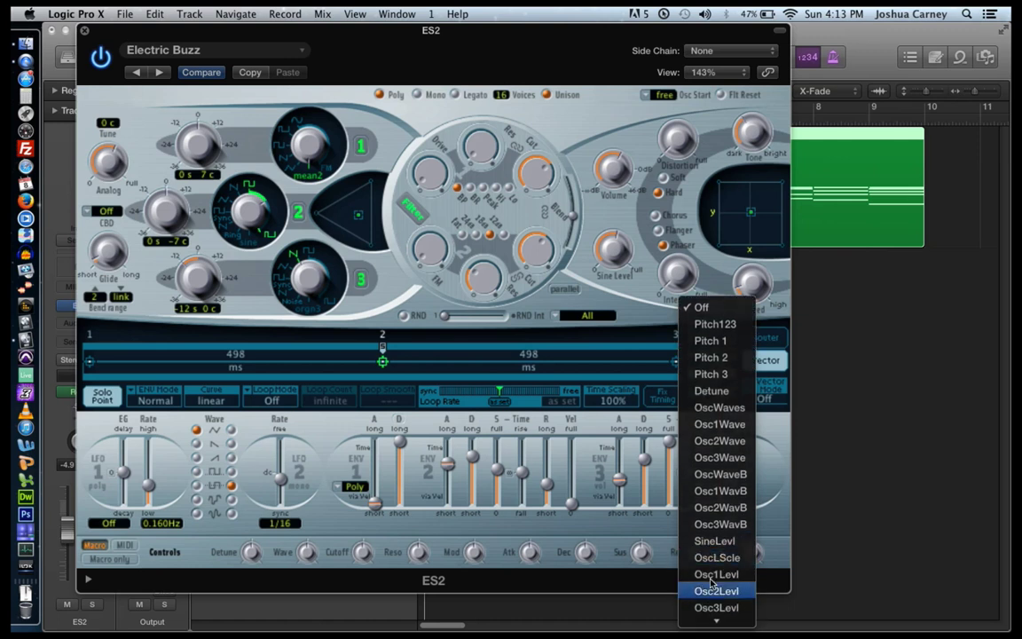
{"action": "scroll", "coordinate": [712, 577], "scroll_direction": "down", "scroll_amount": 4}
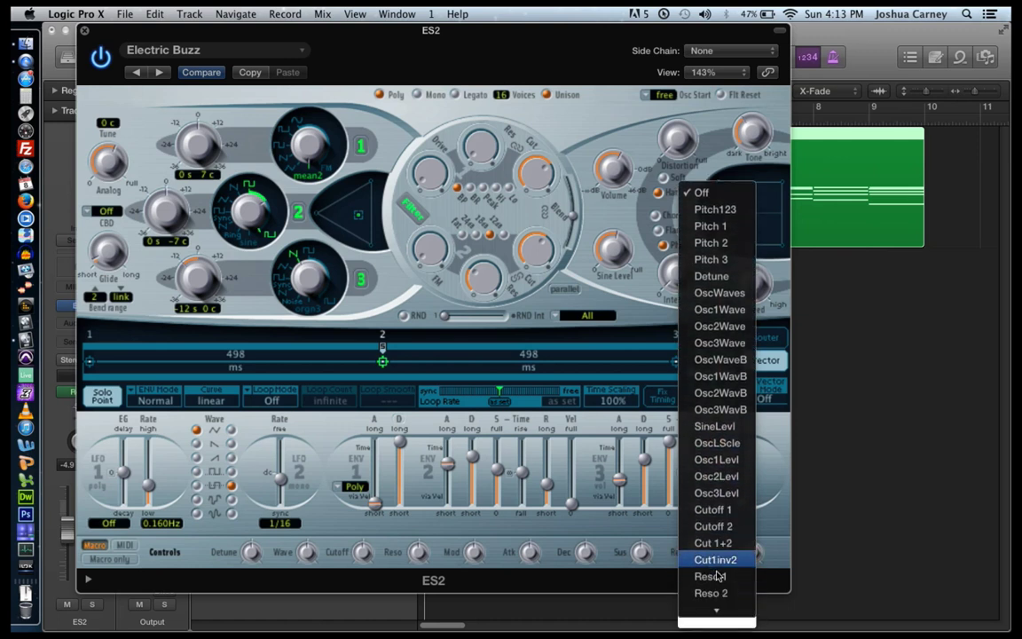
{"action": "left_click", "coordinate": [714, 512]}
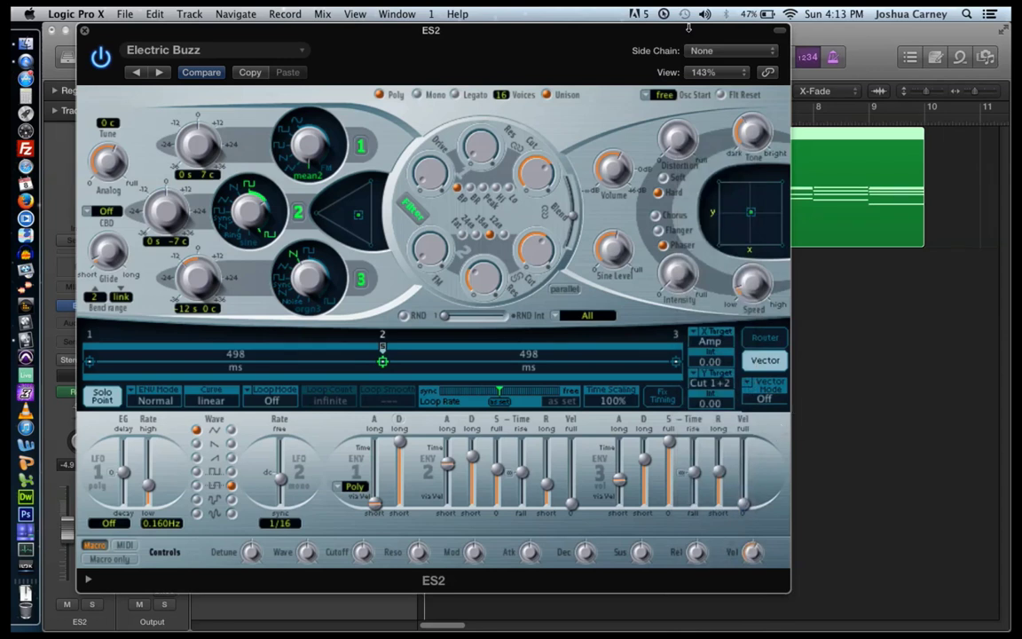
{"action": "left_click_drag", "start_coordinate": [619, 32], "coordinate": [590, 34]}
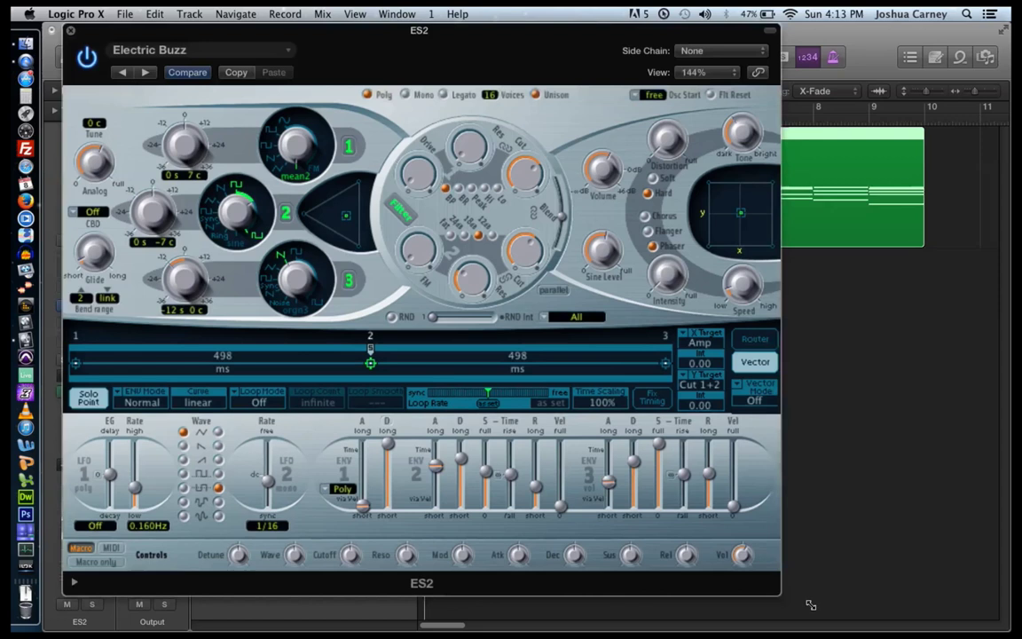
{"action": "left_click_drag", "start_coordinate": [777, 590], "coordinate": [812, 616]}
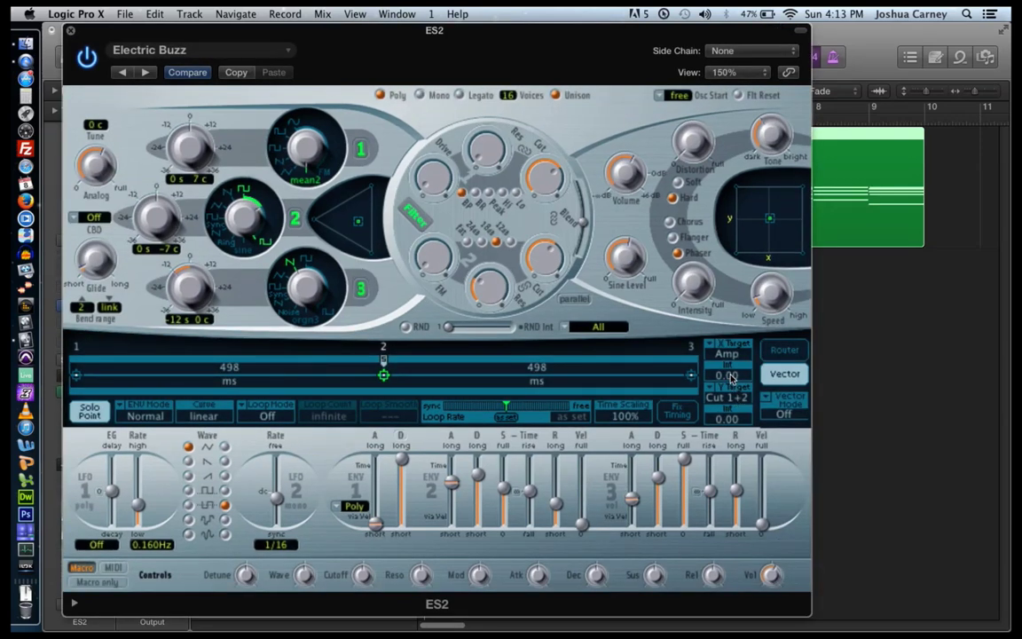
- Set the X Target intensity to 1.00 and the Y Target intensity to 0.88, with Vector Mode on XY
{"action": "left_click", "coordinate": [784, 349]}
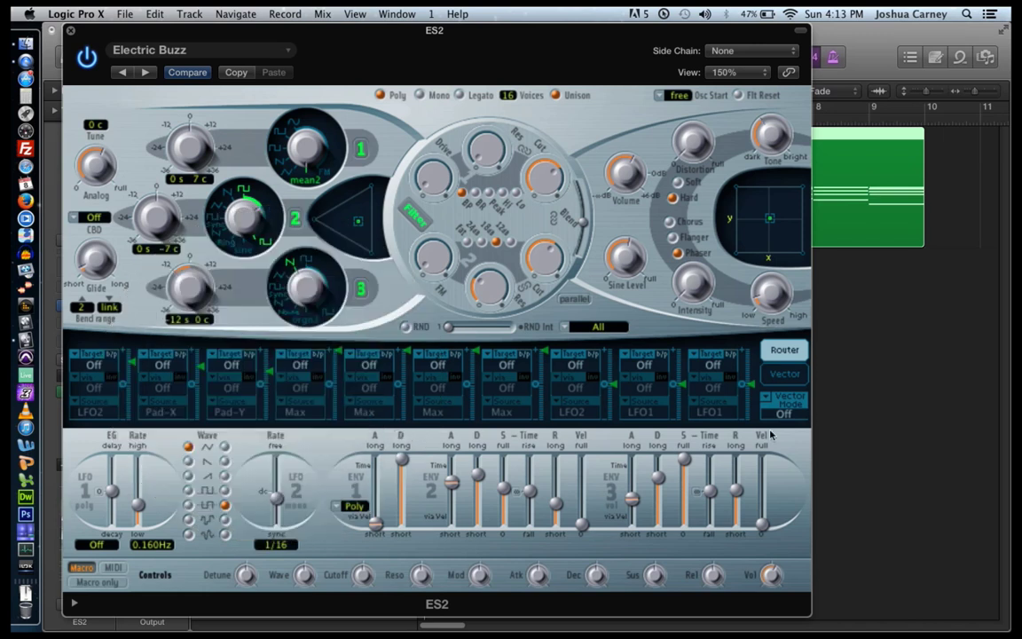
{"action": "left_click", "coordinate": [786, 375]}
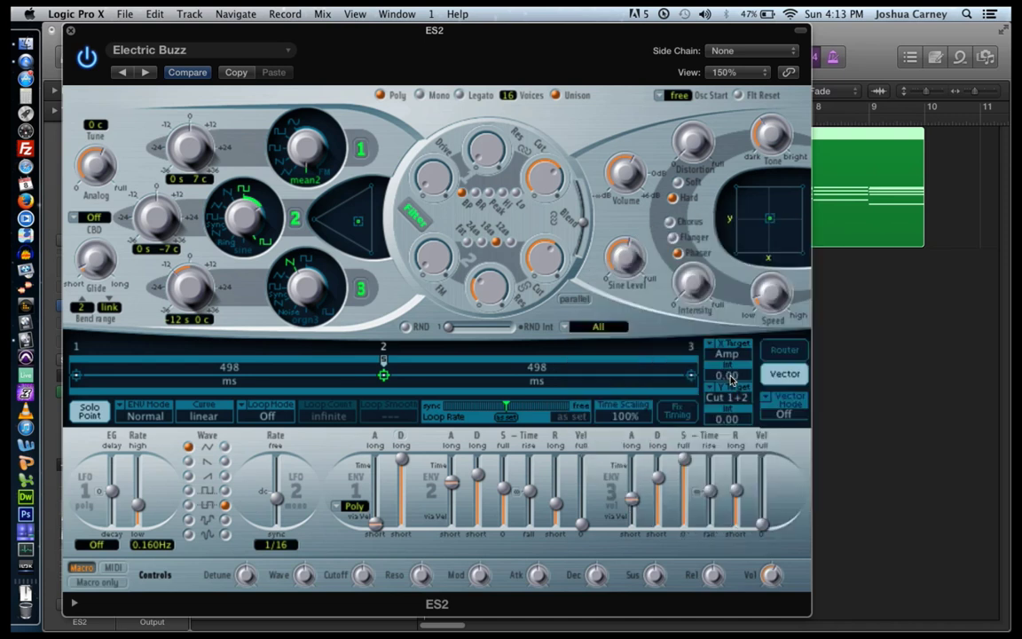
{"action": "left_click_drag", "start_coordinate": [727, 374], "coordinate": [716, 274]}
{"action": "mouse_move", "coordinate": [721, 421]}
{"action": "left_mouse_down"}
{"action": "mouse_move", "coordinate": [719, 371]}
{"action": "mouse_move", "coordinate": [733, 433]}
{"action": "left_mouse_up"}
{"action": "left_click", "coordinate": [785, 414]}
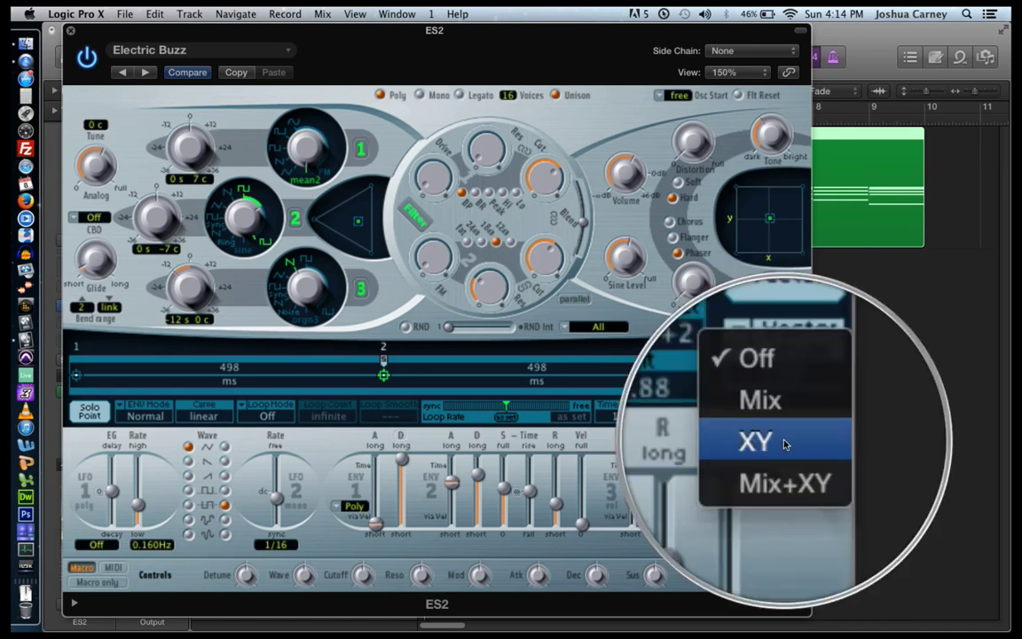
{"action": "left_click", "coordinate": [785, 442]}
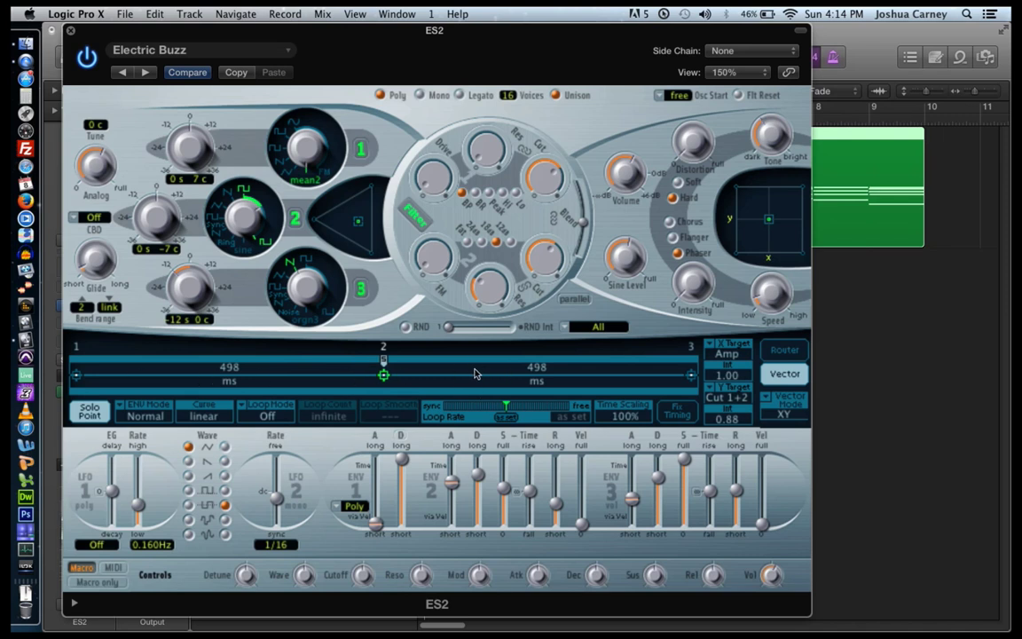
- Initialise the vector envelope to an 8/8 loop and replace it with a 16/16 loop
{"action": "right_click", "coordinate": [423, 374]}
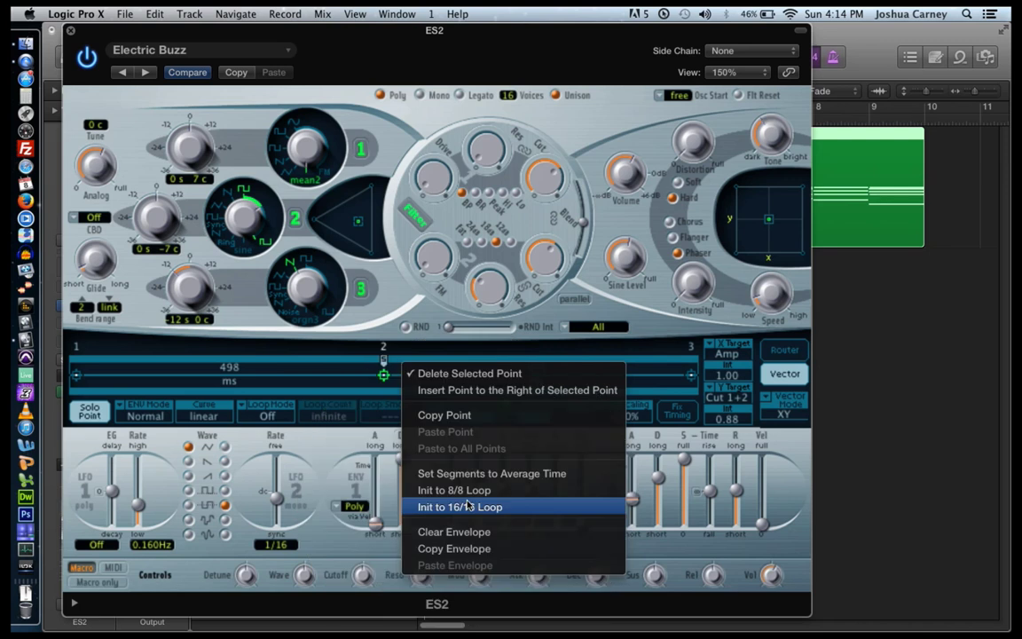
{"action": "left_click", "coordinate": [465, 492]}
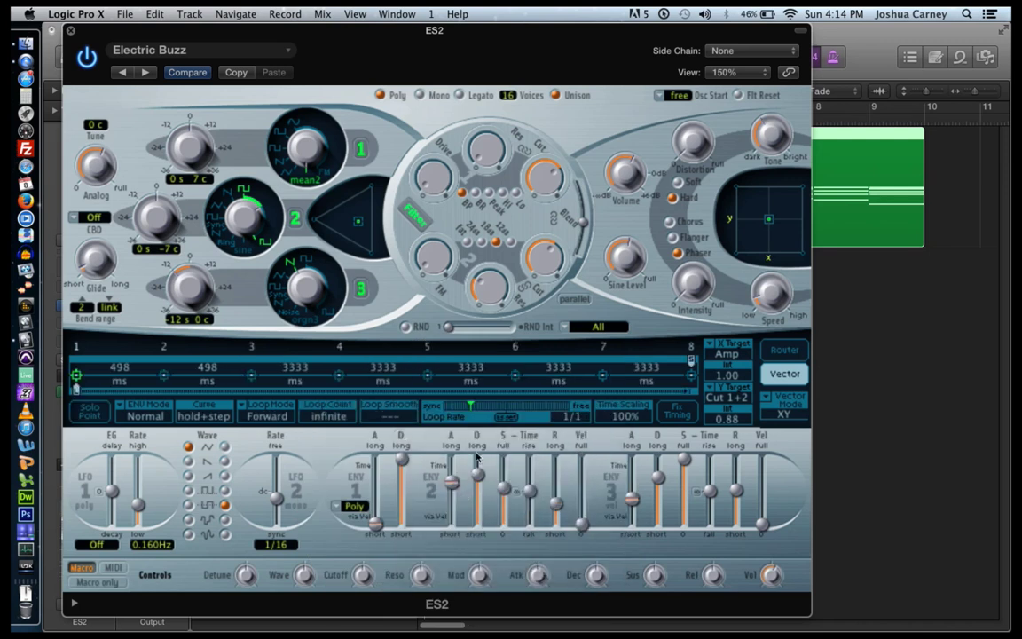
{"action": "right_click", "coordinate": [386, 362]}
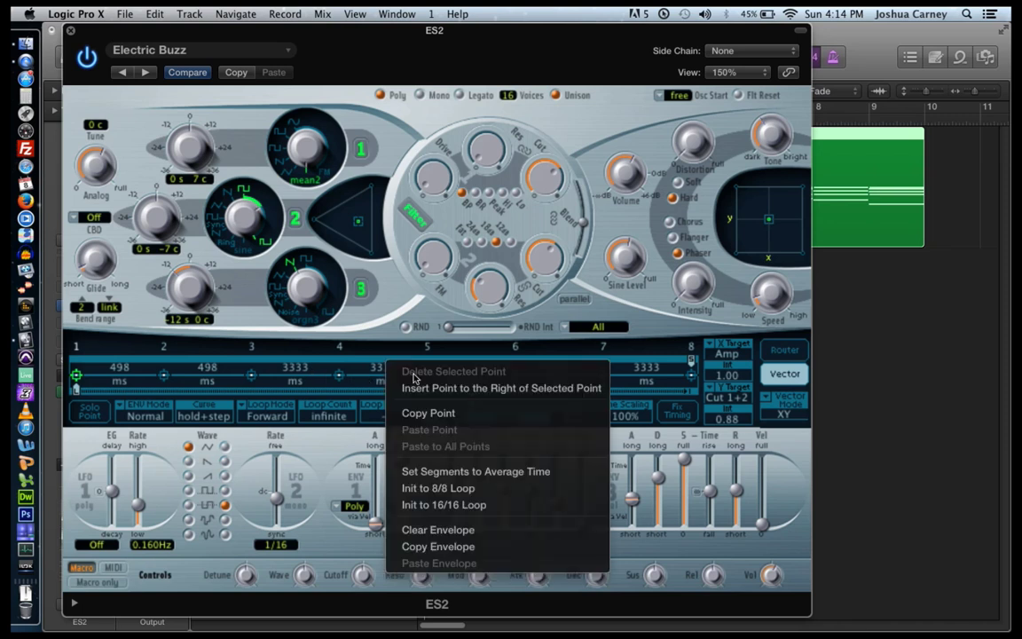
{"action": "left_click", "coordinate": [435, 504]}
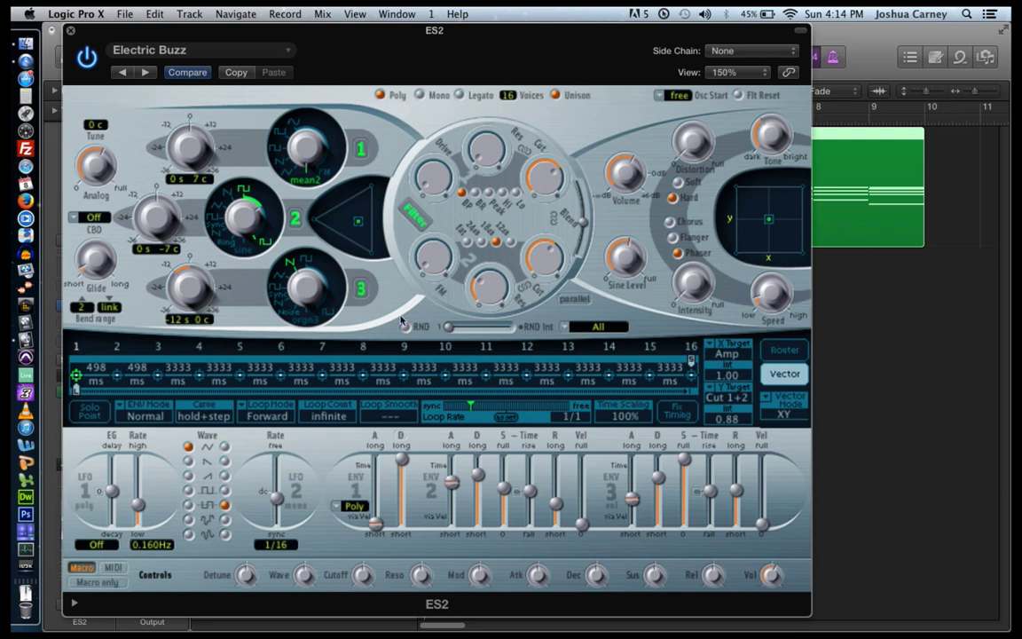
- Clear the vector envelope and initialise it again to a 16/16 loop
{"action": "left_click", "coordinate": [157, 376]}
{"action": "right_click", "coordinate": [157, 377]}
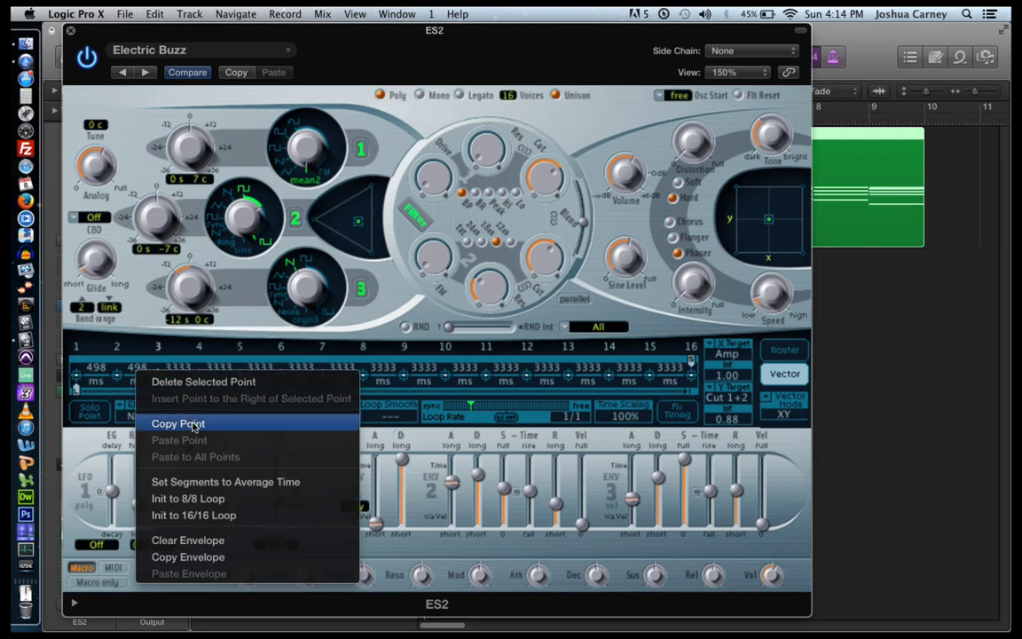
{"action": "left_click", "coordinate": [221, 542]}
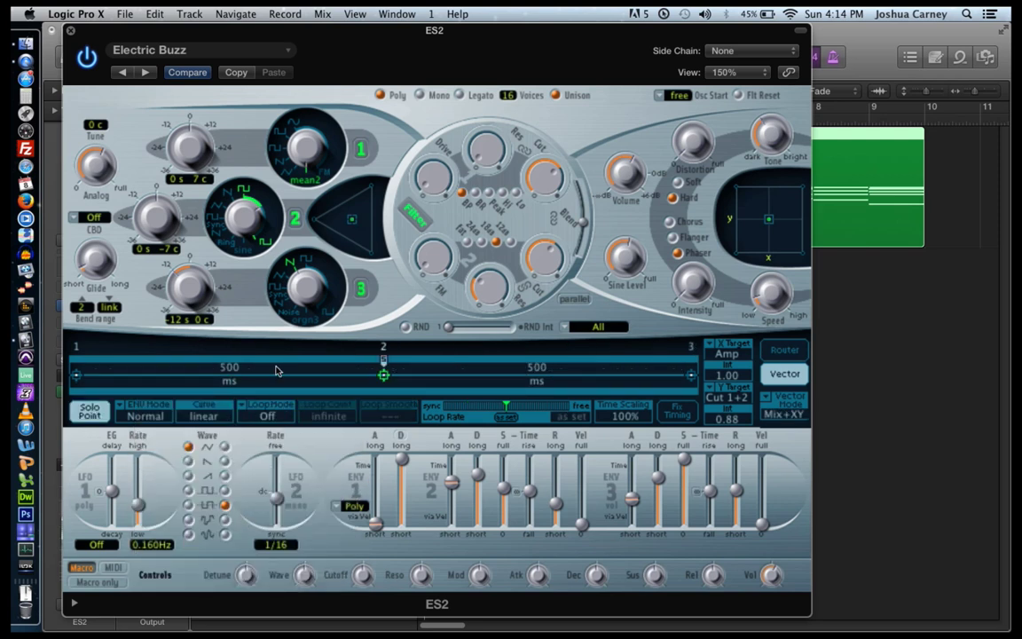
{"action": "left_click", "coordinate": [78, 375]}
{"action": "right_click", "coordinate": [117, 364]}
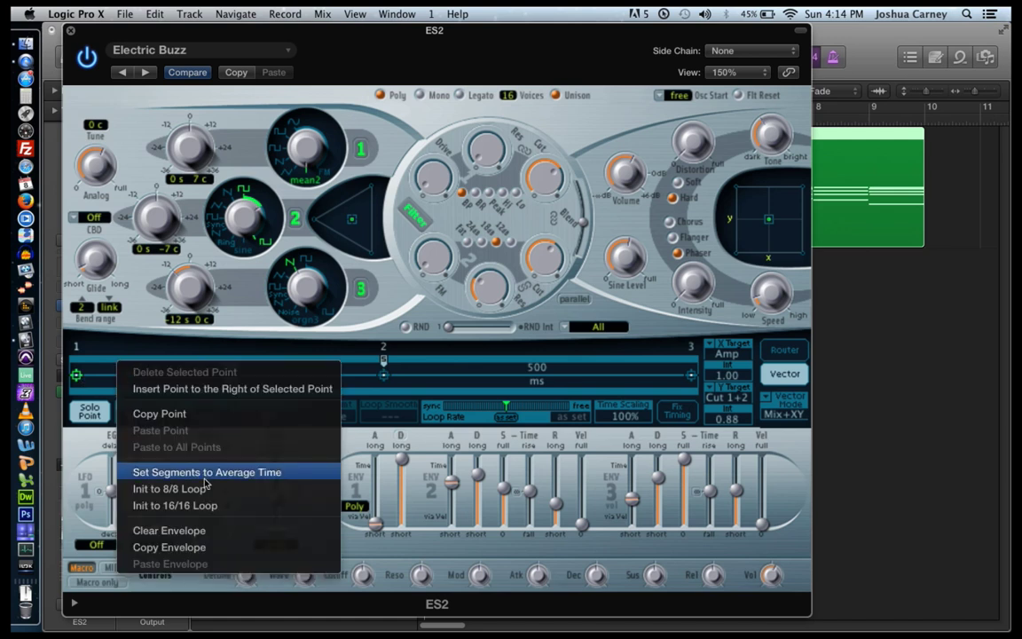
{"action": "left_click", "coordinate": [204, 505]}
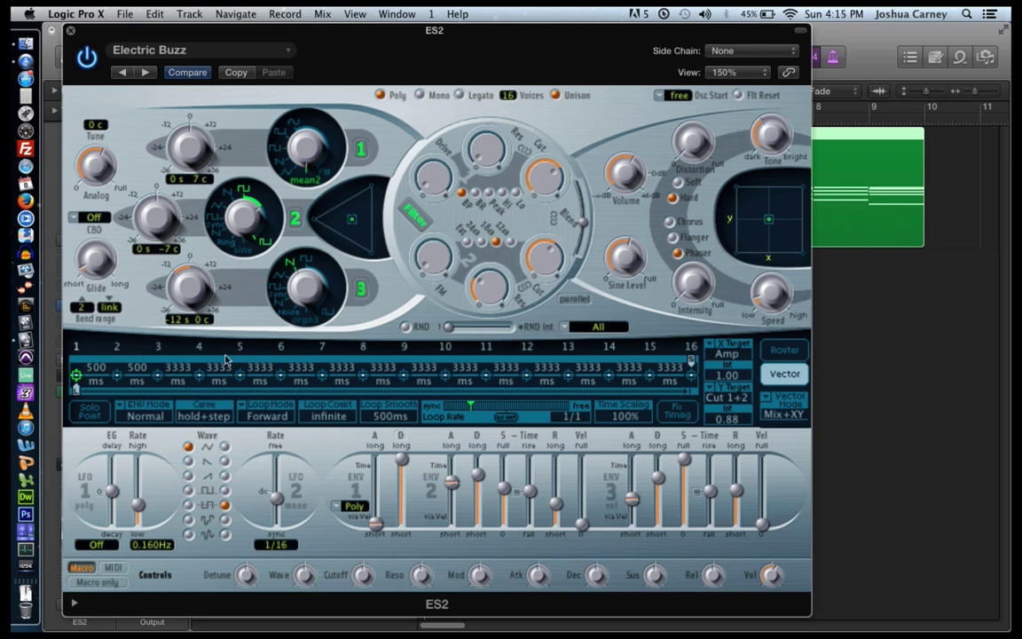
- Step through the first few envelope points and set the Vector Mode back to XY
{"action": "left_click", "coordinate": [118, 378]}
{"action": "left_click", "coordinate": [159, 378]}
{"action": "left_click", "coordinate": [200, 377]}
{"action": "left_click", "coordinate": [236, 378]}
{"action": "left_click", "coordinate": [76, 377]}
{"action": "left_click", "coordinate": [118, 377]}
{"action": "left_click", "coordinate": [157, 378]}
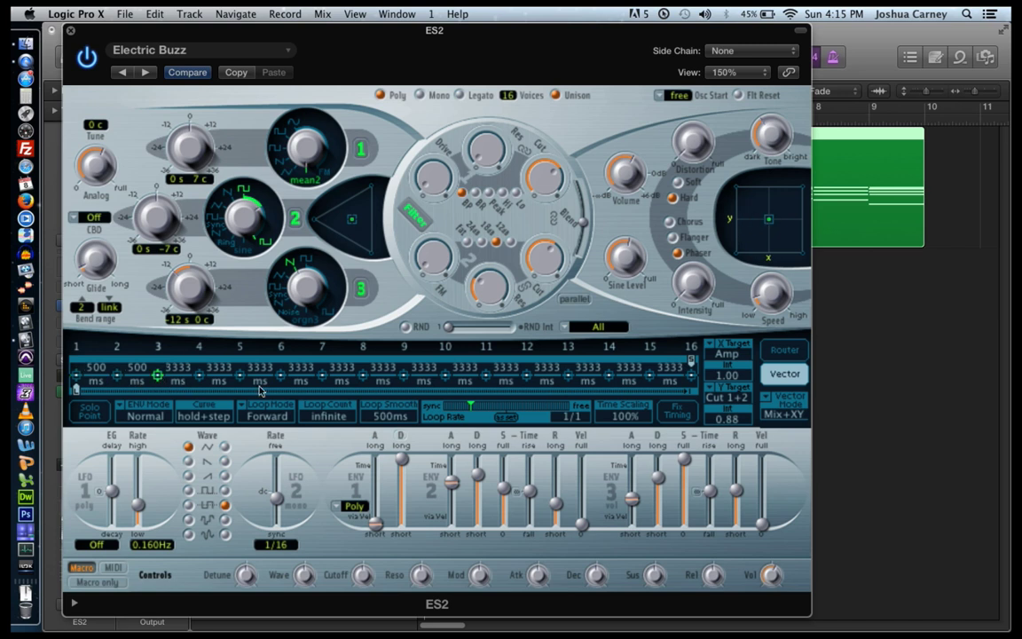
{"action": "left_click", "coordinate": [782, 413]}
{"action": "left_click", "coordinate": [784, 391]}
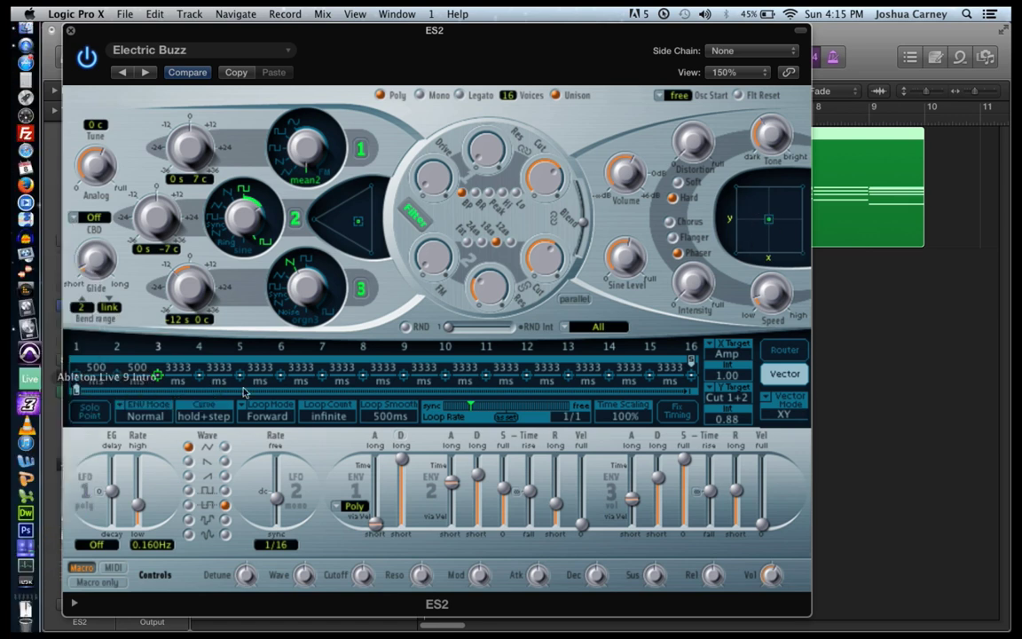
- Place envelope point 1 at the XY pad's upper left, point 2 at its upper right and point 3 at its lower left
{"action": "left_click", "coordinate": [79, 375]}
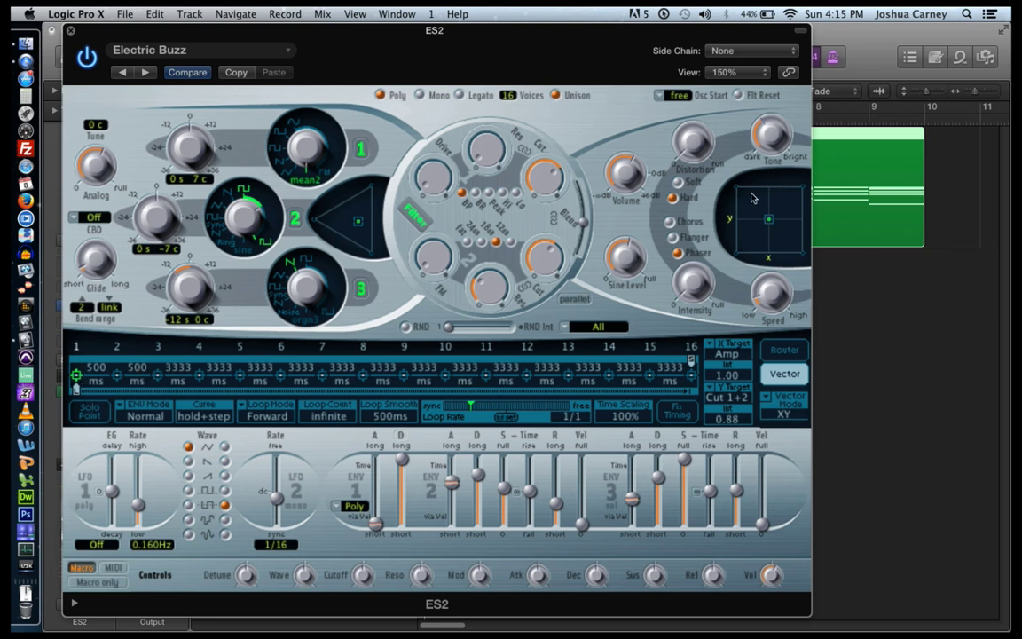
{"action": "left_click", "coordinate": [748, 200]}
{"action": "left_click", "coordinate": [116, 375]}
{"action": "left_click", "coordinate": [784, 205]}
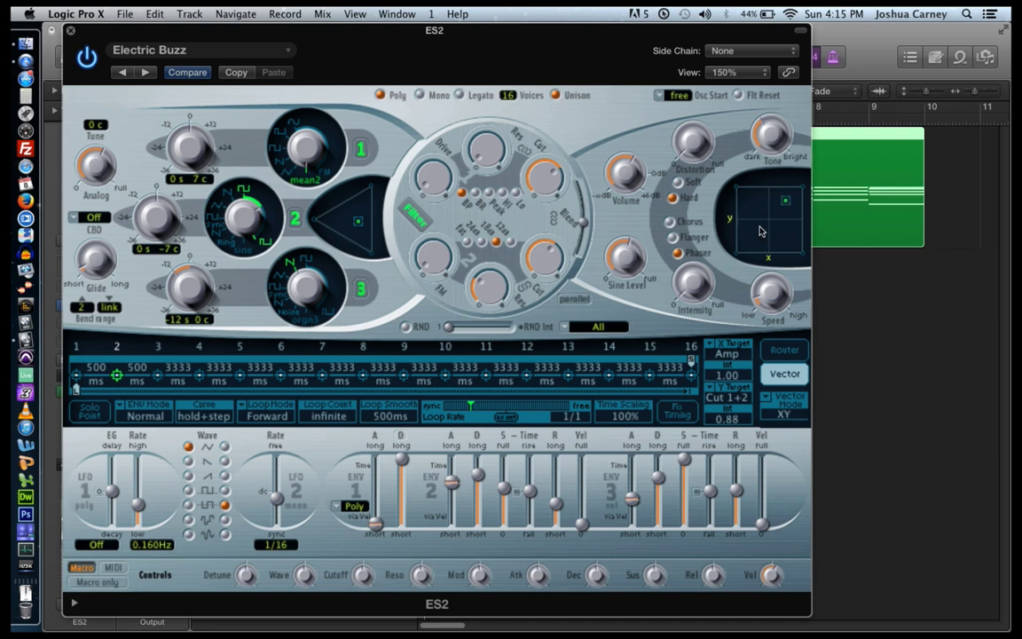
{"action": "left_click", "coordinate": [157, 375]}
{"action": "left_click", "coordinate": [760, 234]}
- Go through envelope points 4 to 8, placing point 6 at the XY pad's upper right, point 7 toward its right edge and point 8 lower left
{"action": "left_click", "coordinate": [200, 375]}
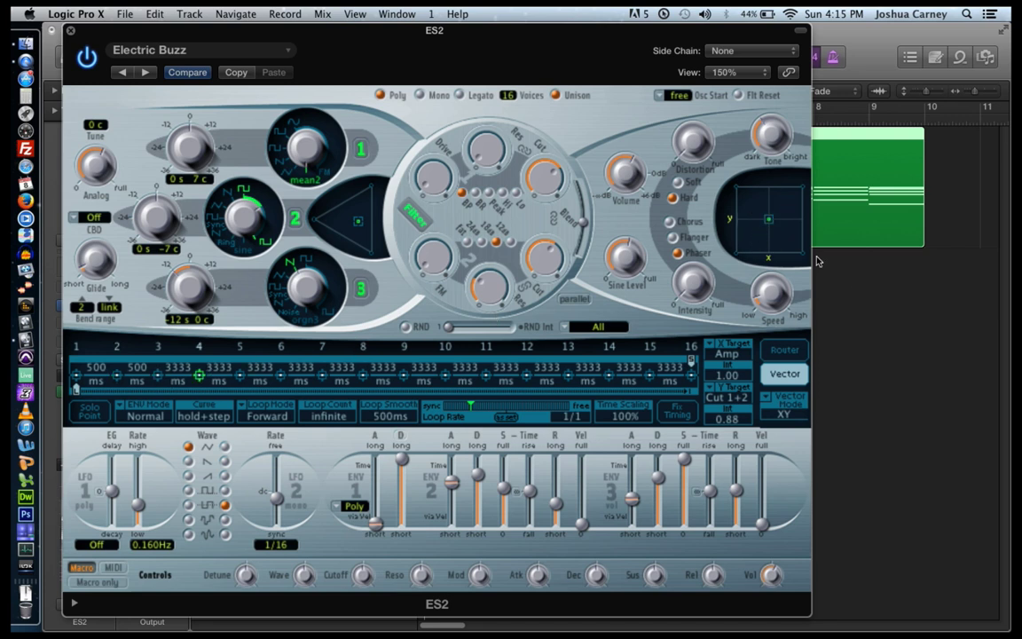
{"action": "left_click", "coordinate": [240, 376]}
{"action": "left_click", "coordinate": [280, 376]}
{"action": "left_click", "coordinate": [789, 198]}
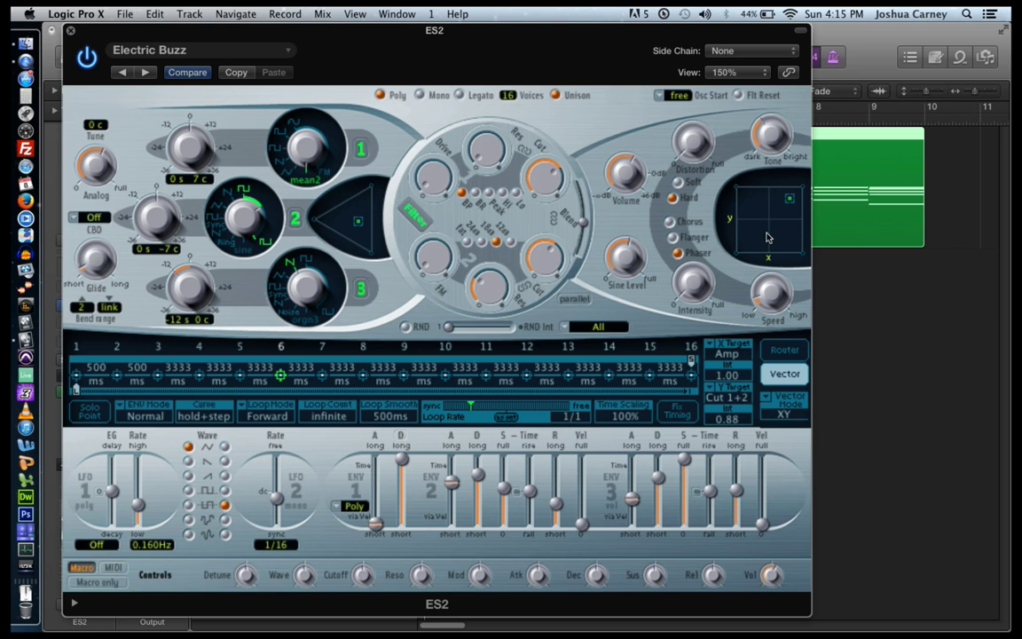
{"action": "left_click", "coordinate": [321, 377]}
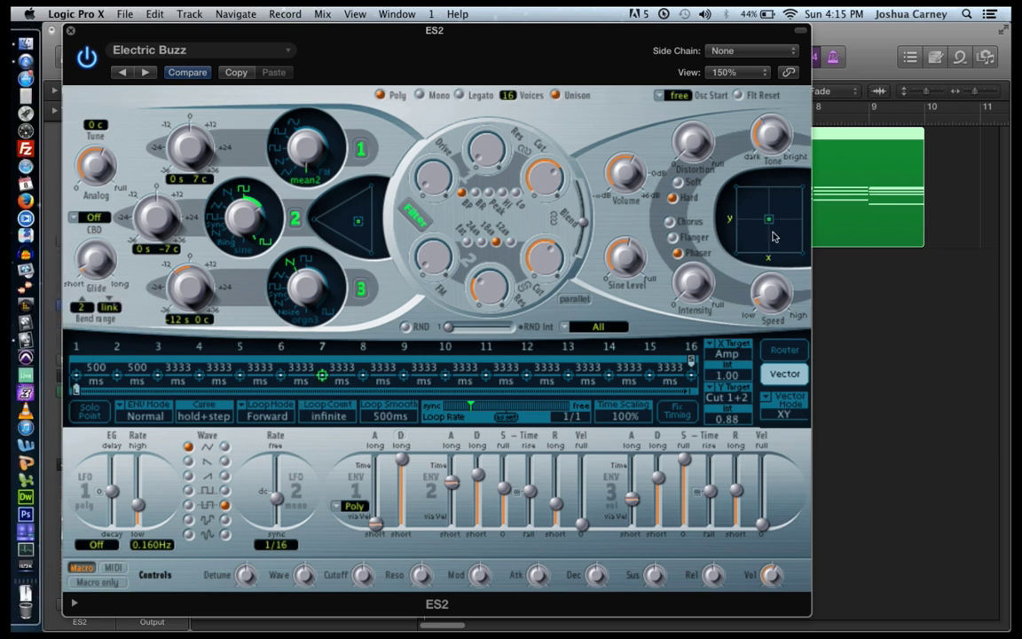
{"action": "left_click", "coordinate": [791, 221]}
{"action": "left_click", "coordinate": [360, 346]}
{"action": "left_click", "coordinate": [748, 235]}
- Select envelope point 9, move it to the XY pad's lower left with Solo Point enabled, and disable Solo Point
{"action": "left_click", "coordinate": [406, 375]}
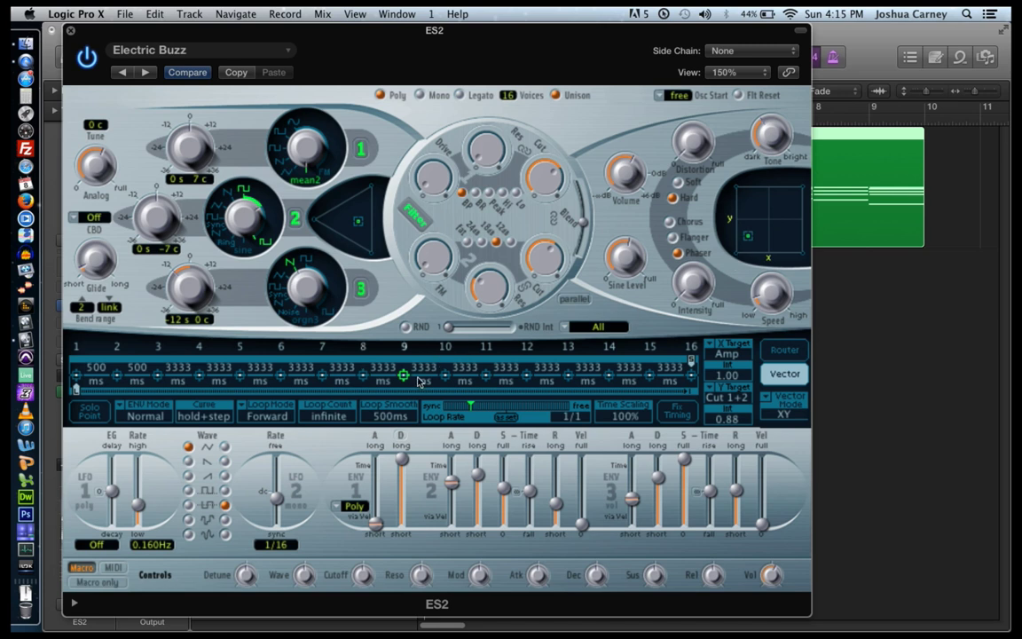
{"action": "left_click", "coordinate": [85, 413]}
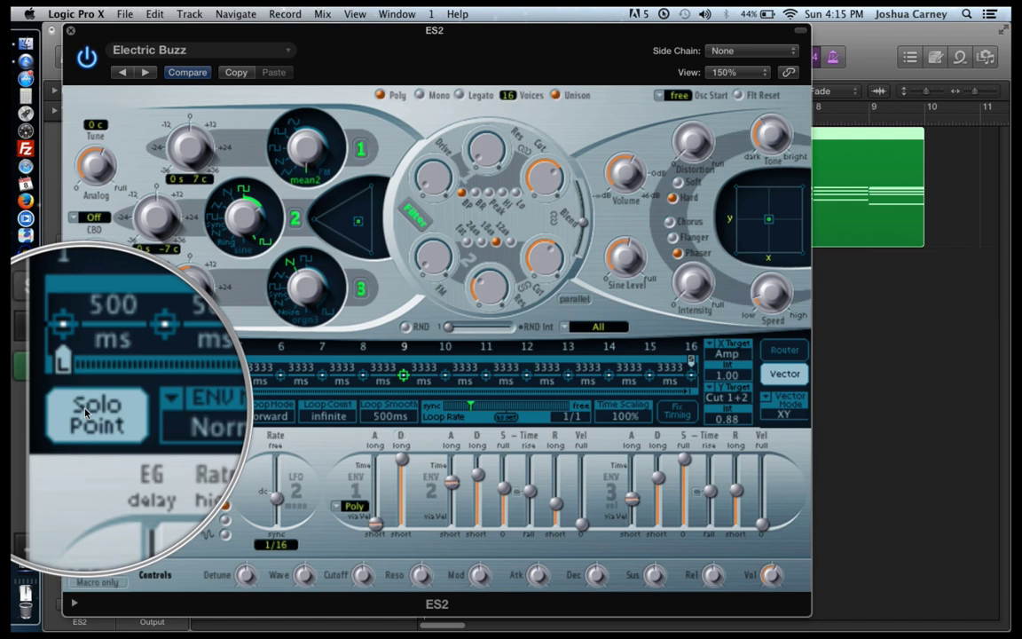
{"action": "left_click", "coordinate": [748, 229]}
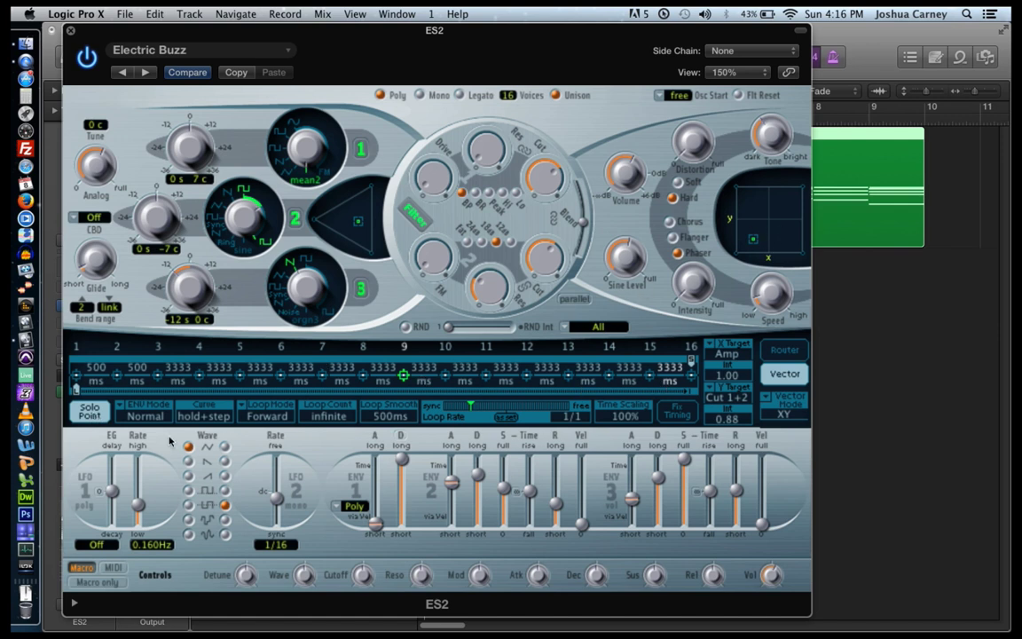
{"action": "left_click", "coordinate": [89, 413]}
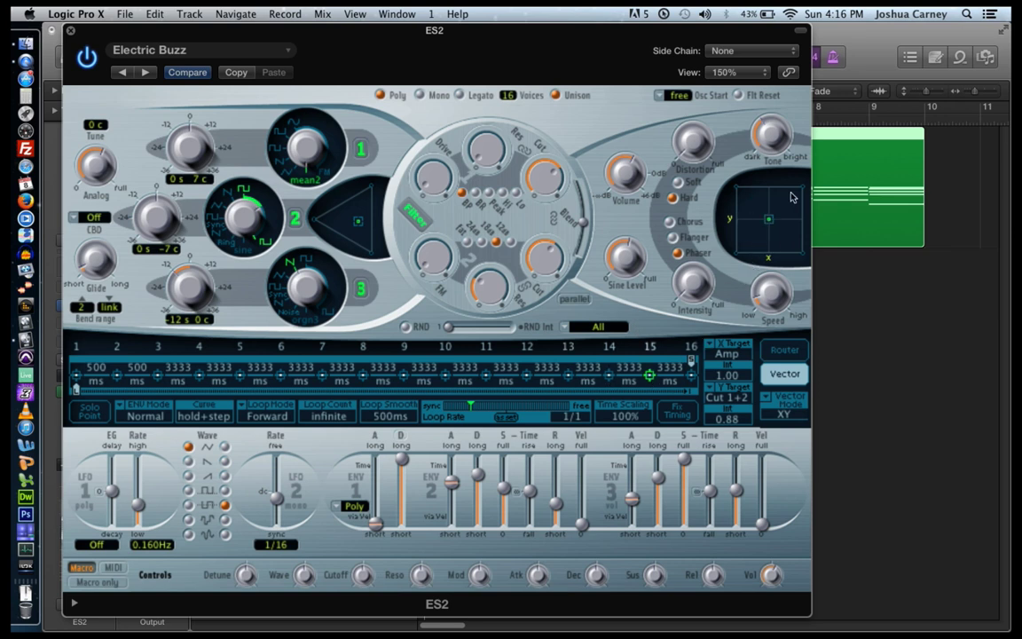
- Place envelope point 16 in the XY pad's lower-right corner and play the track from envelope point 1's selection
{"action": "left_click_drag", "start_coordinate": [803, 252], "coordinate": [809, 257]}
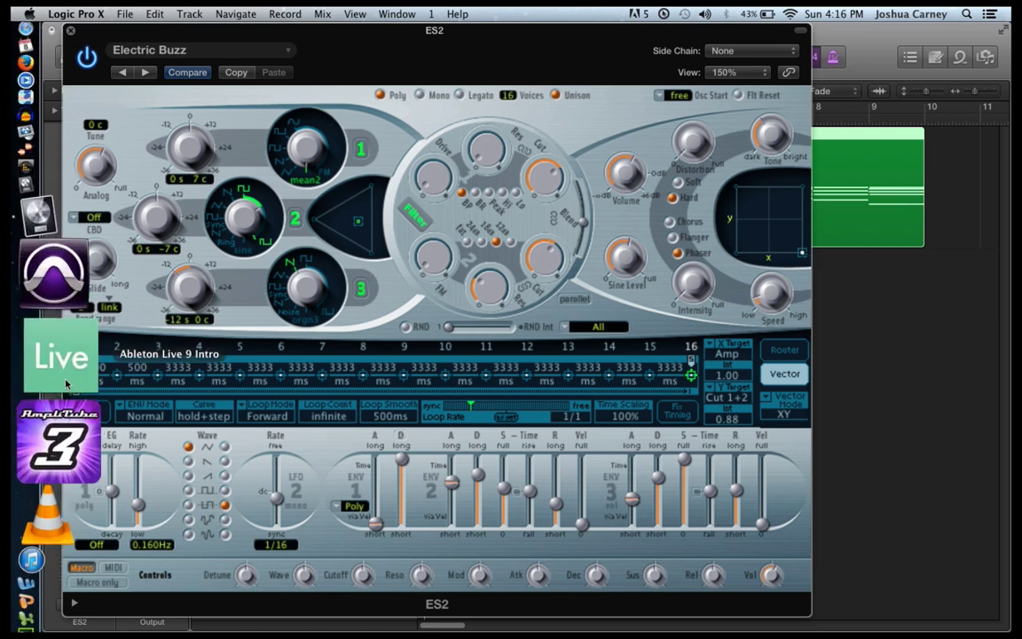
{"action": "left_click", "coordinate": [78, 377]}
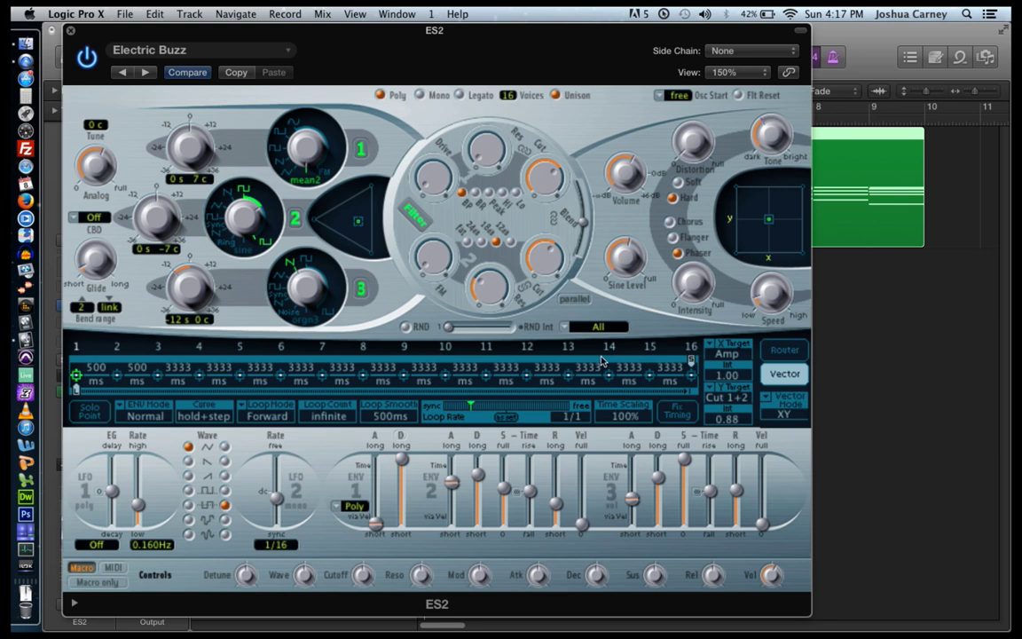
{"action": "left_click_drag", "start_coordinate": [429, 30], "coordinate": [446, 76]}
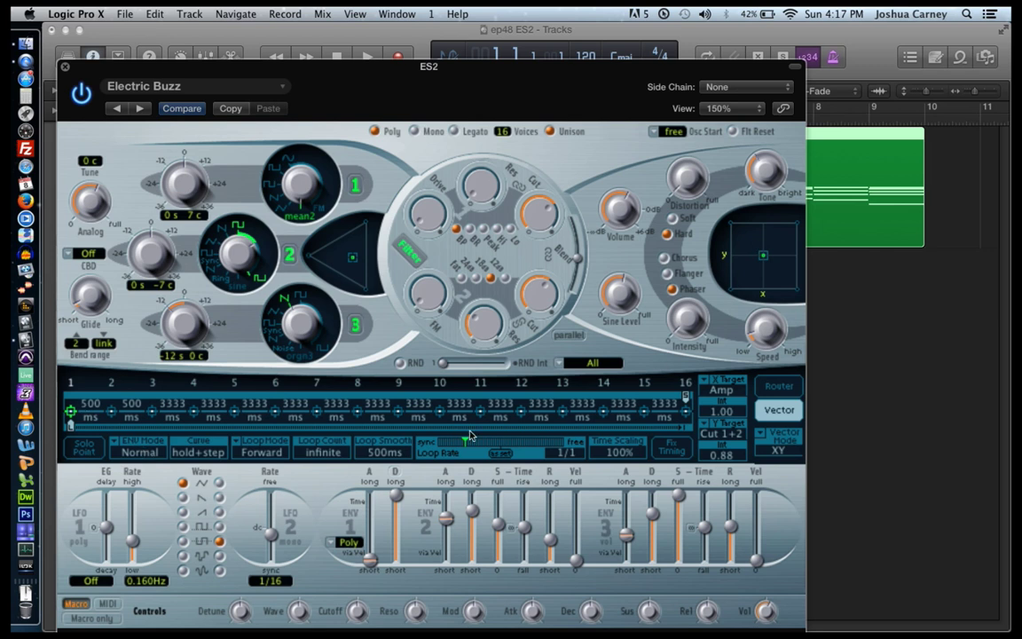
{"action": "key", "text": "space"}
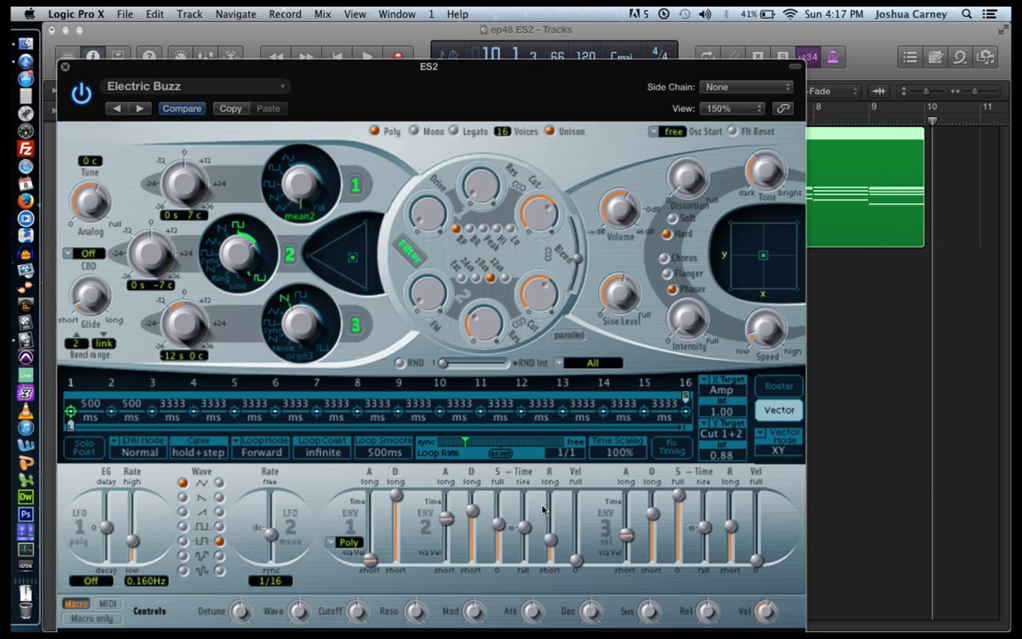
- Try a Loop Rate of 1 bar for the envelope, set it to 1/2 and play the track
{"action": "left_click_drag", "start_coordinate": [465, 442], "coordinate": [461, 447]}
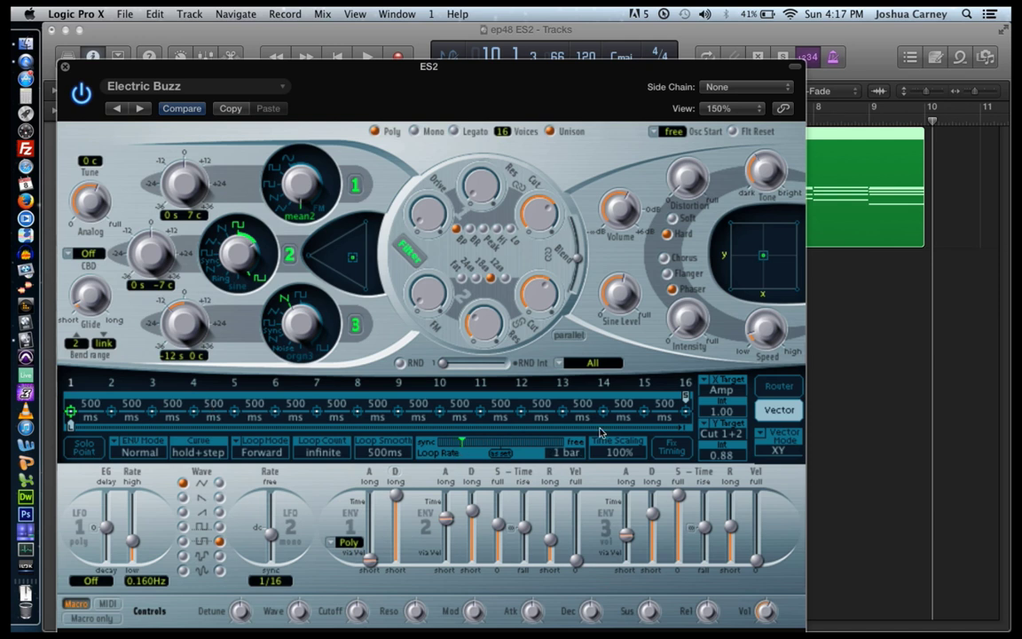
{"action": "left_click_drag", "start_coordinate": [462, 443], "coordinate": [469, 443]}
{"action": "key", "text": "space"}
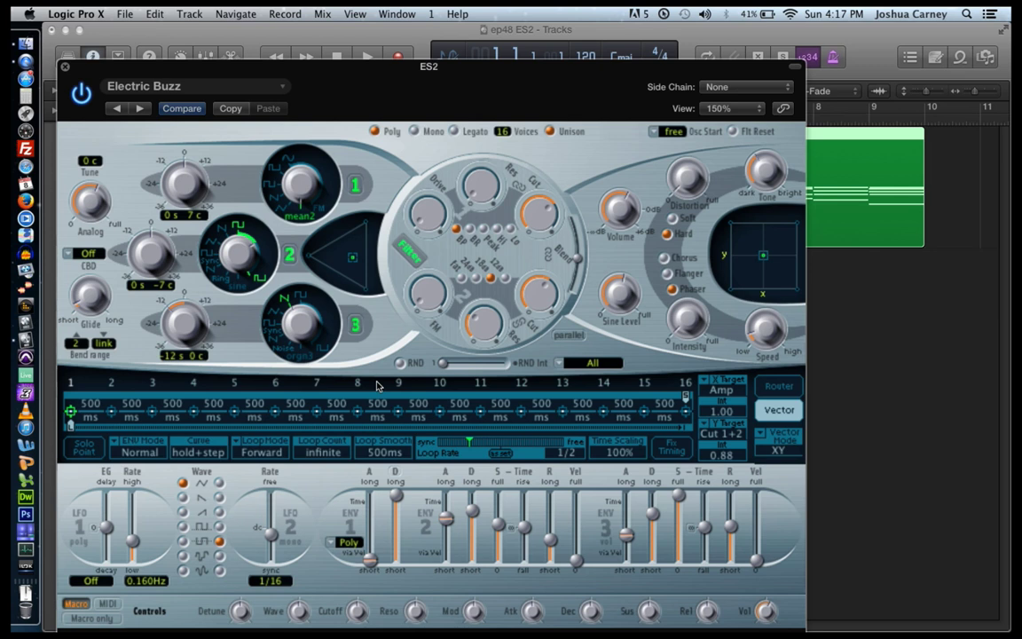
- Play the track, set the vector envelope's Loop Rate to 2 bars, and play it again to compare
{"action": "key", "text": "space"}
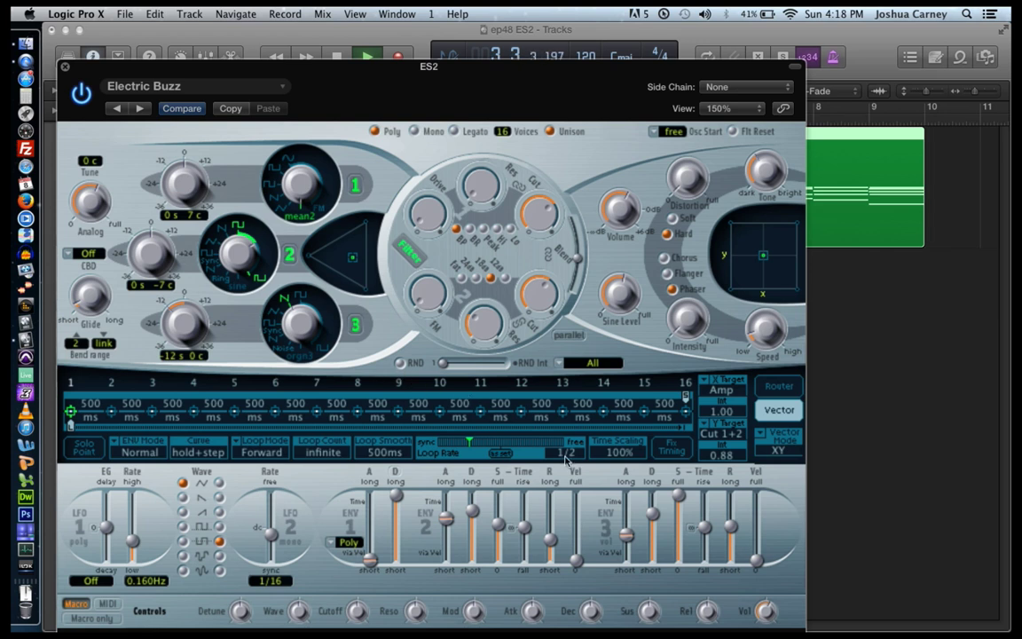
{"action": "key", "text": "space"}
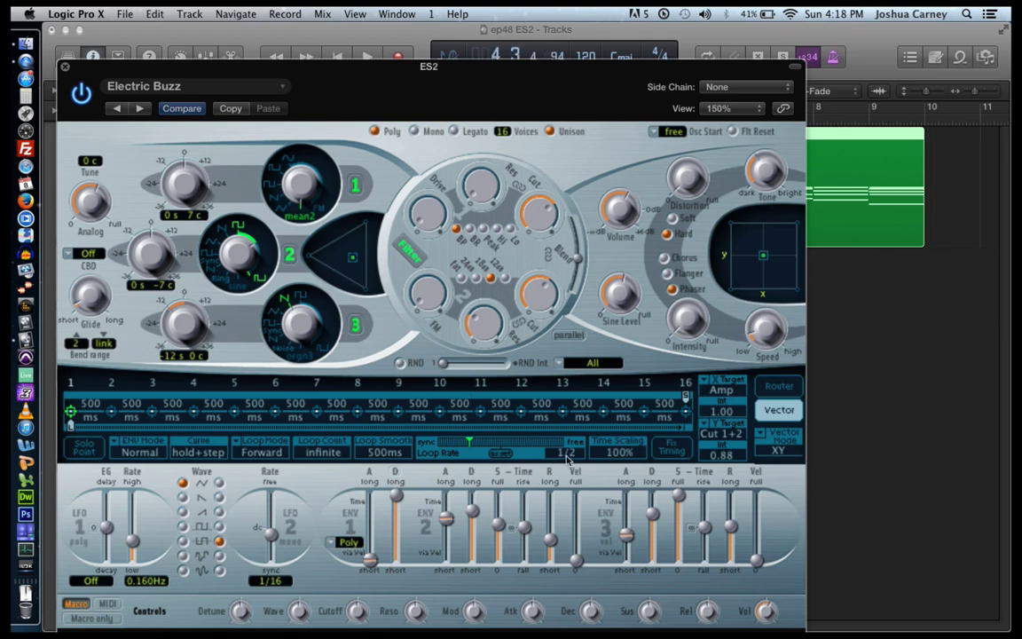
{"action": "left_click_drag", "start_coordinate": [563, 456], "coordinate": [565, 469]}
{"action": "left_click_drag", "start_coordinate": [461, 444], "coordinate": [456, 449]}
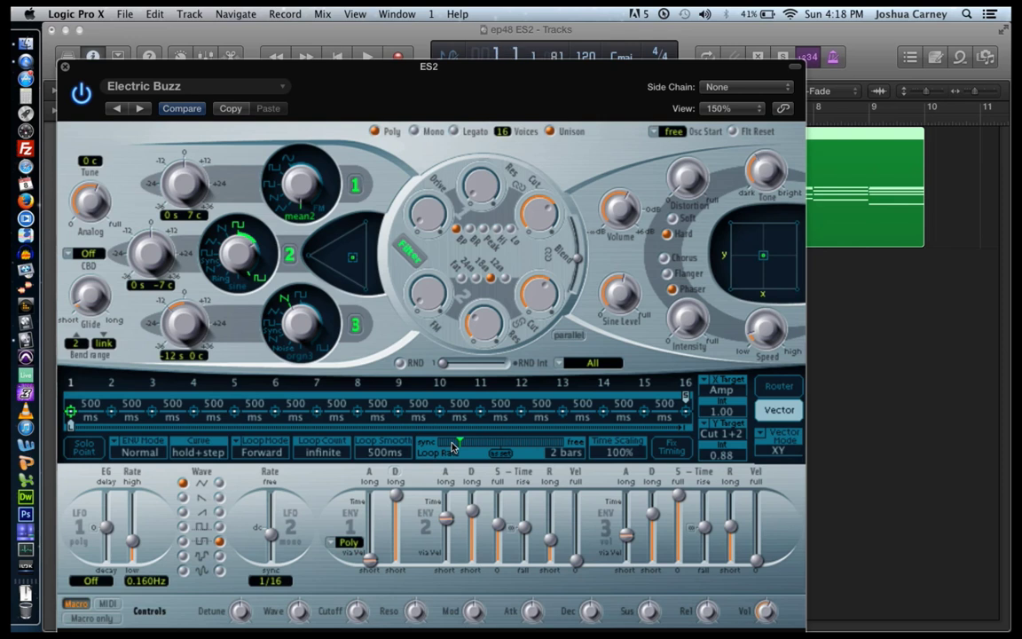
{"action": "key", "text": "space"}
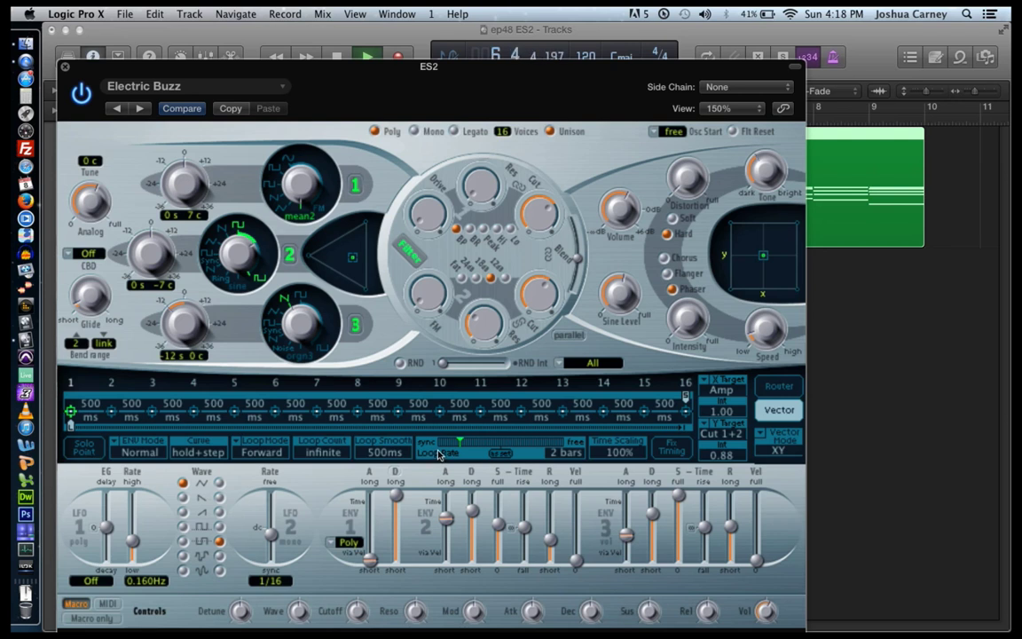
{"action": "key", "text": "space"}
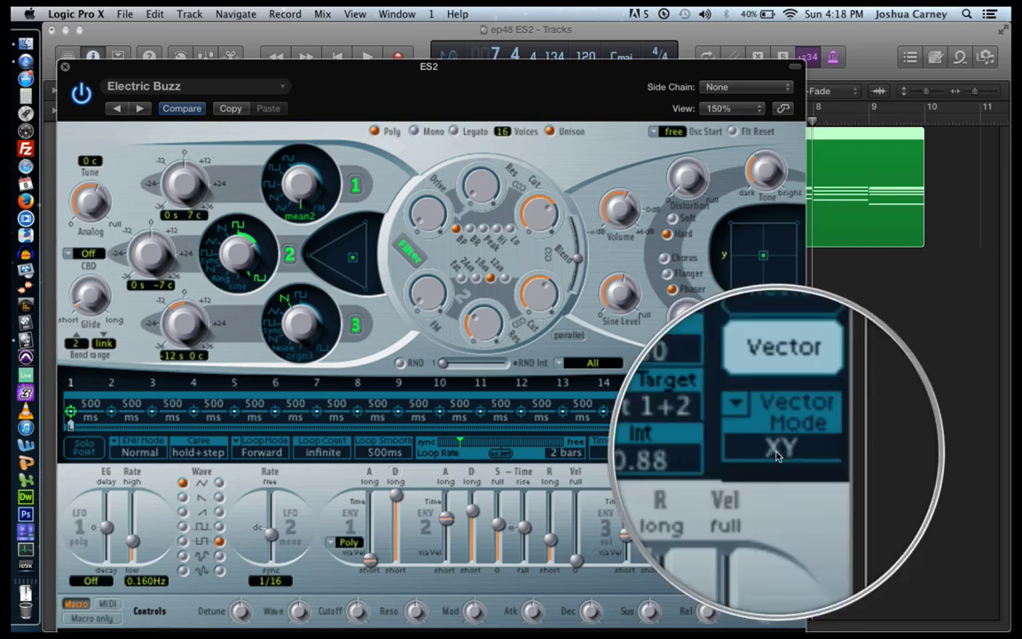
- Set Vector Mode to Mix+XY and place envelope point 2 in the oscillator triangle's lower-right corner and point 3 toward its upper right
{"action": "left_click", "coordinate": [774, 443]}
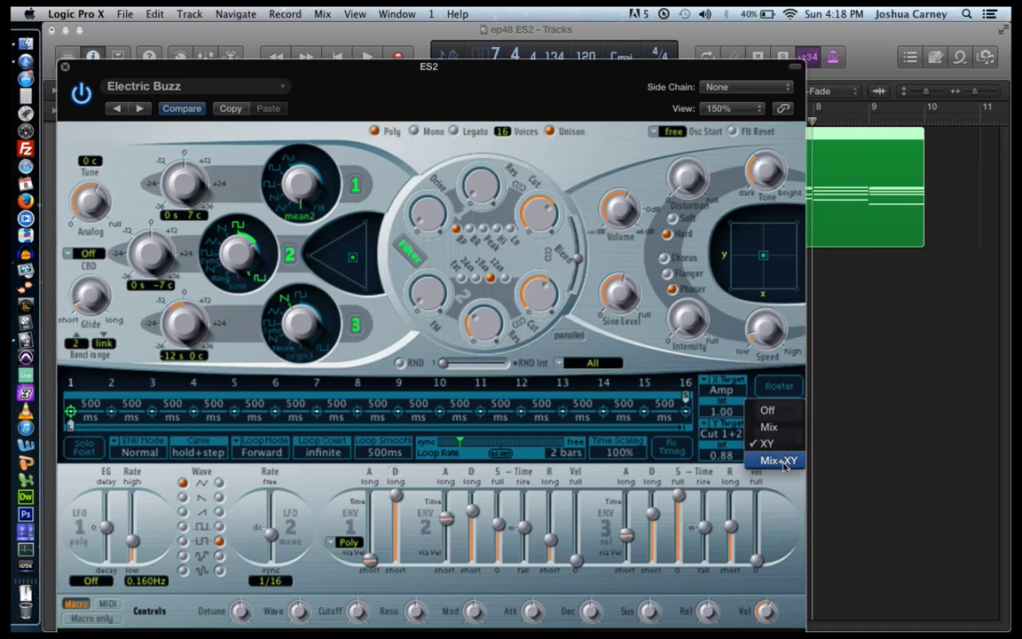
{"action": "left_click", "coordinate": [779, 461]}
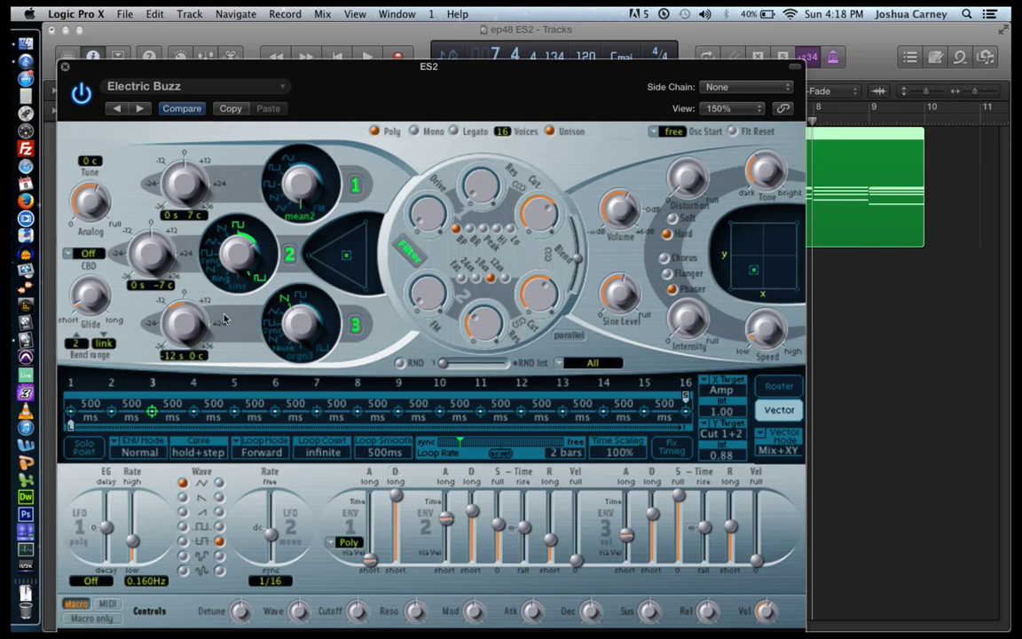
{"action": "left_click", "coordinate": [70, 413]}
{"action": "left_click", "coordinate": [111, 411]}
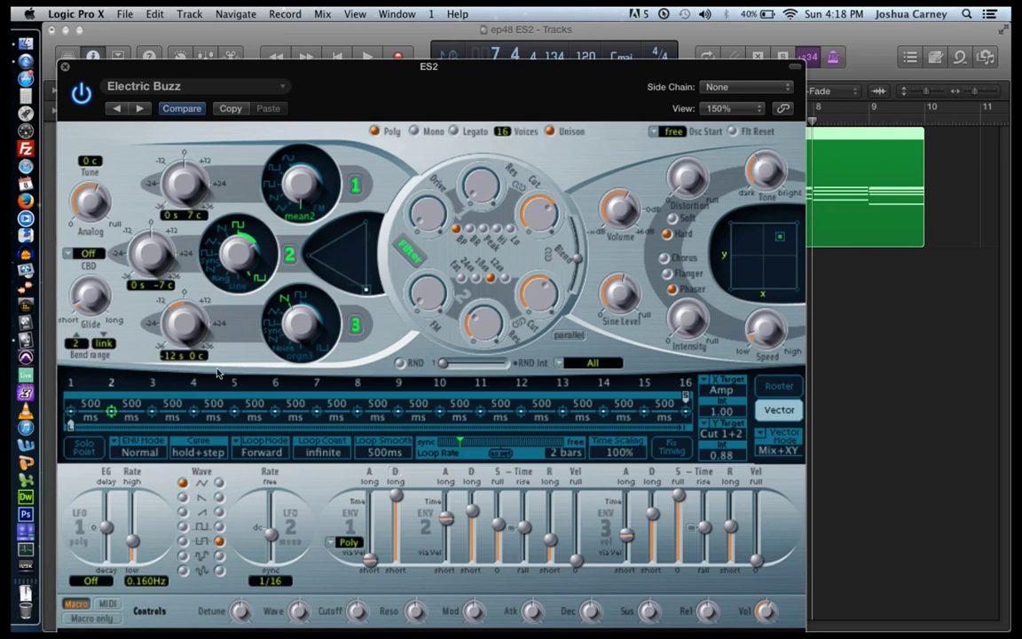
{"action": "left_click", "coordinate": [153, 411]}
{"action": "left_click", "coordinate": [360, 239]}
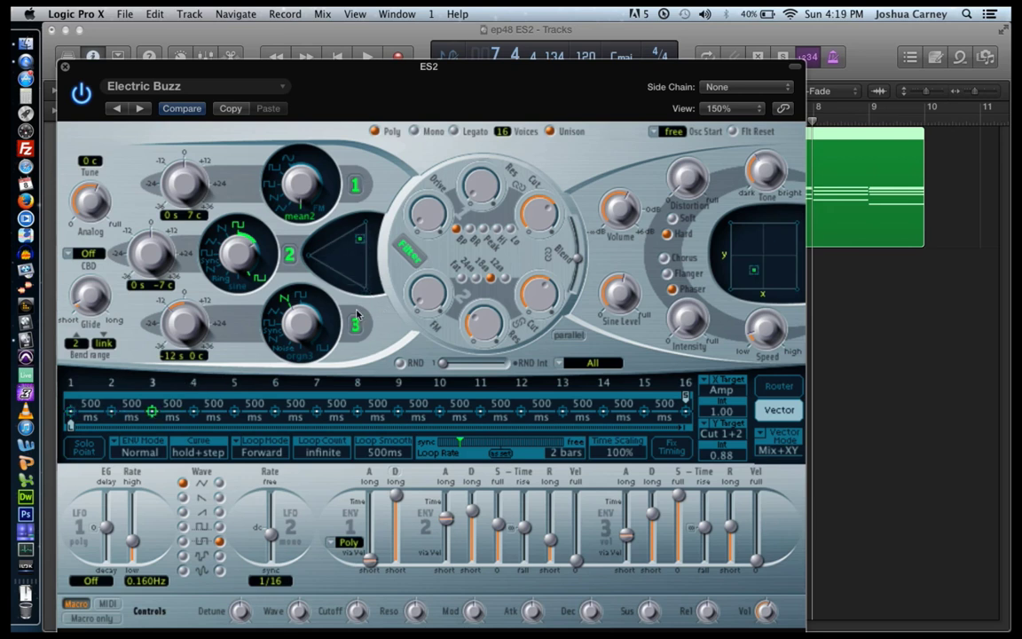
- Go through envelope points 4 to 9 setting their oscillator mix, placing point 9 slightly lower left of the triangle's centre
{"action": "left_click", "coordinate": [195, 412]}
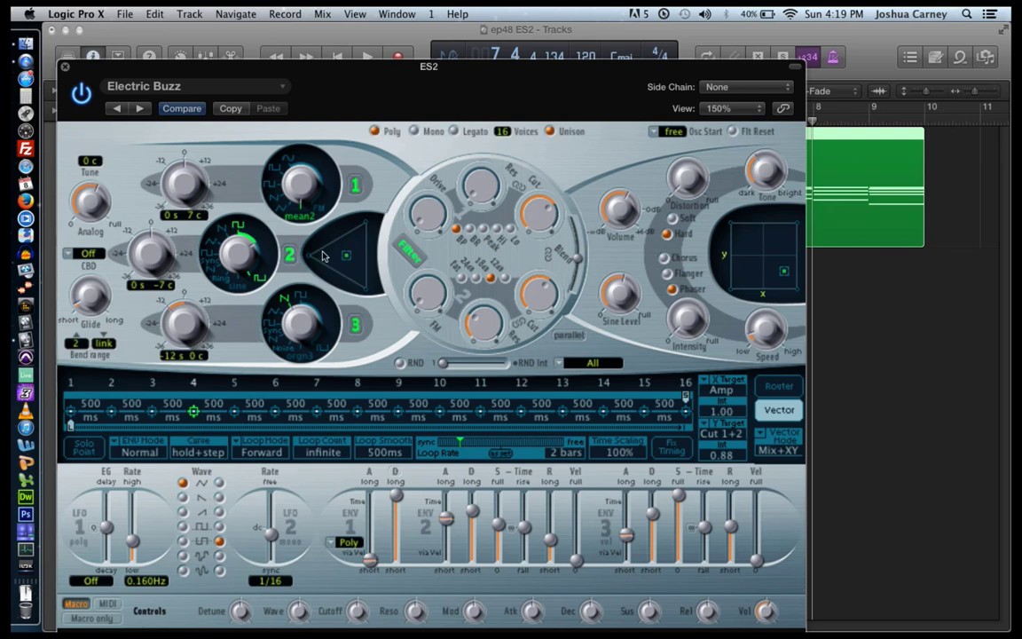
{"action": "left_click", "coordinate": [235, 410]}
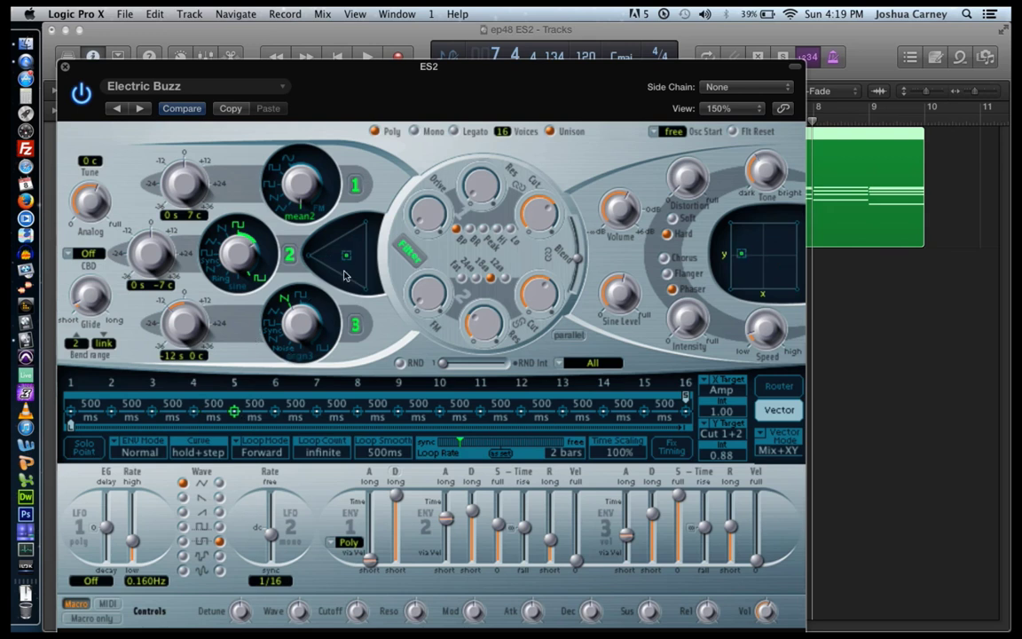
{"action": "left_click", "coordinate": [275, 411]}
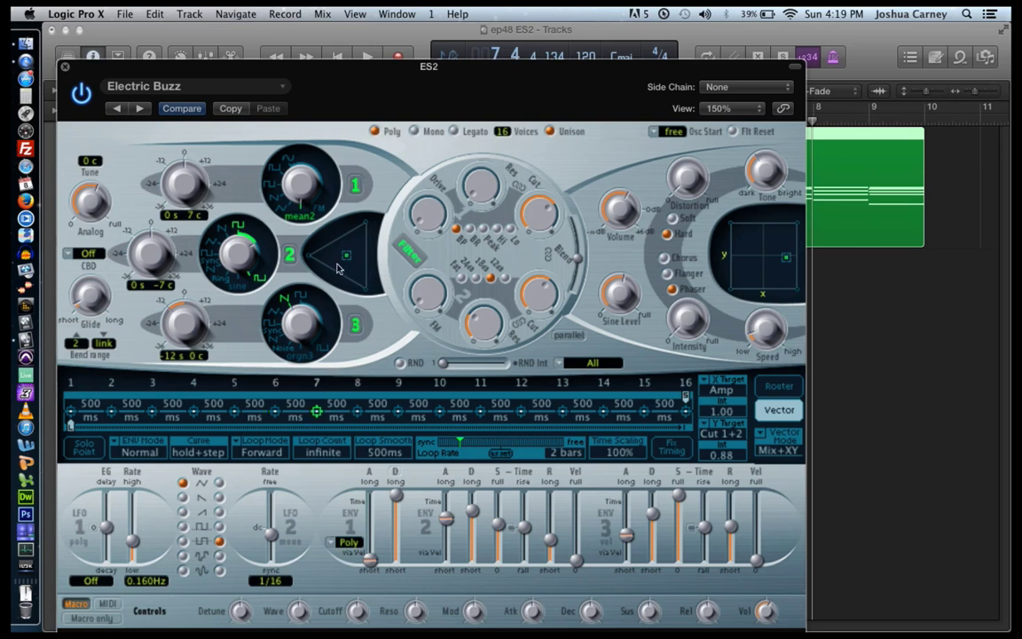
{"action": "left_click", "coordinate": [316, 411]}
{"action": "left_click", "coordinate": [358, 411]}
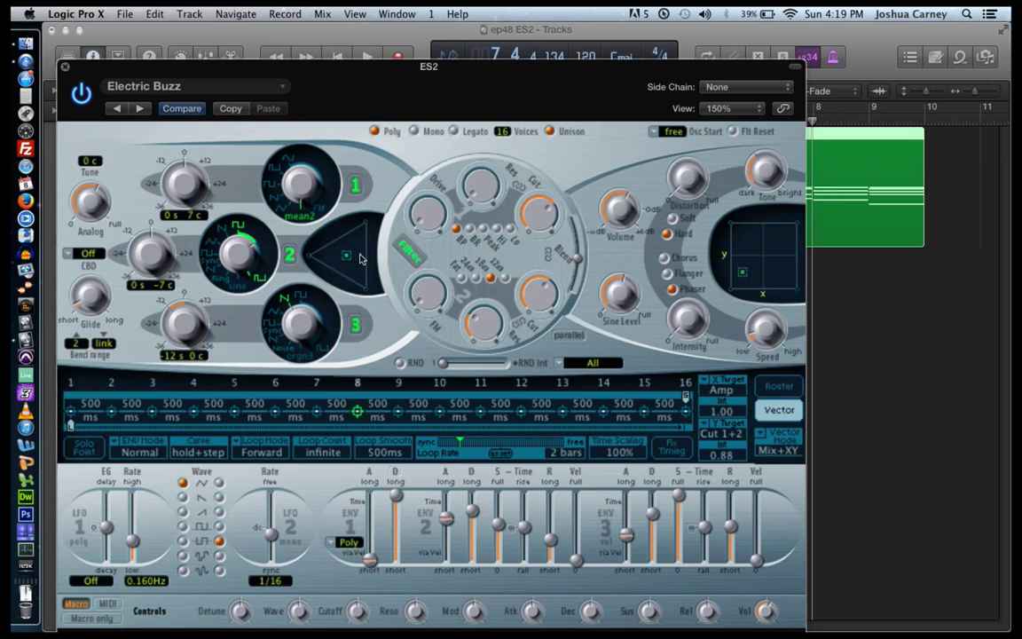
{"action": "left_click", "coordinate": [395, 412]}
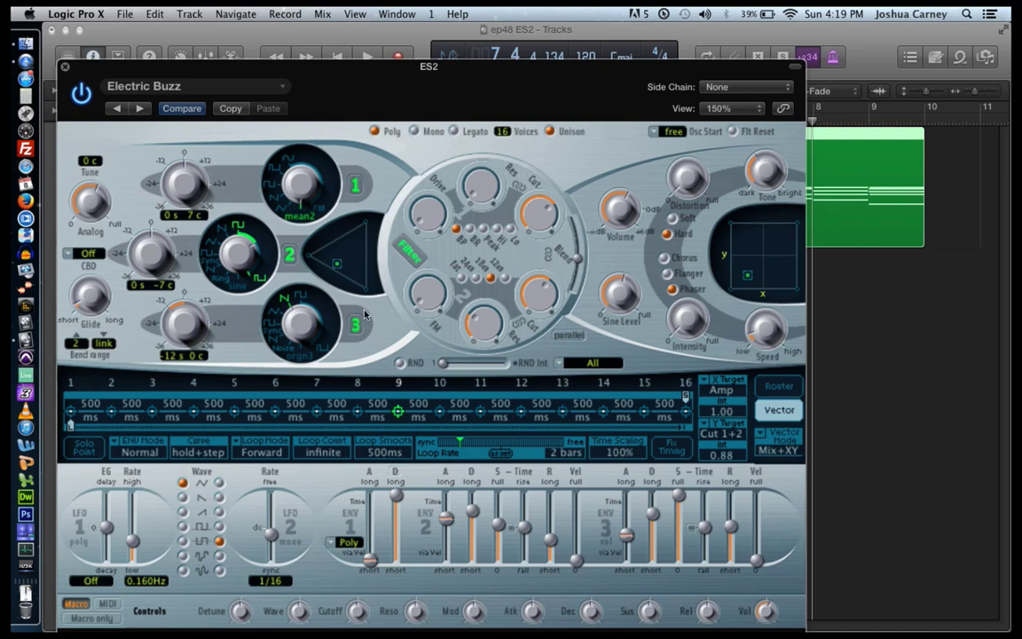
- Go through envelope points 10 to 15 setting their oscillator mix, with point 10 at the triangle's upper right and point 15 near its left tip
{"action": "left_click", "coordinate": [439, 411]}
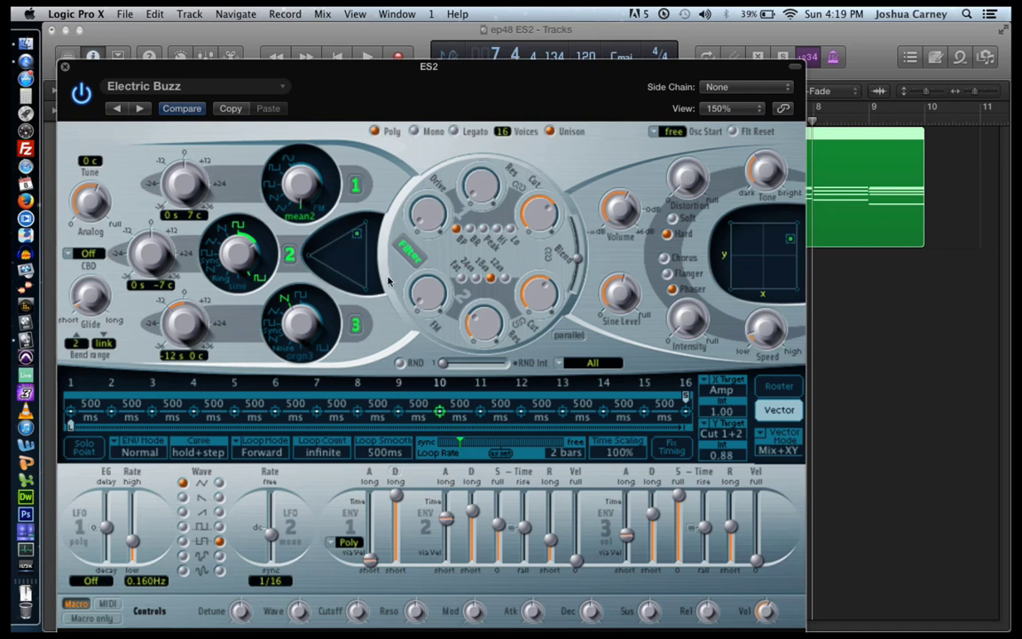
{"action": "left_click", "coordinate": [480, 411]}
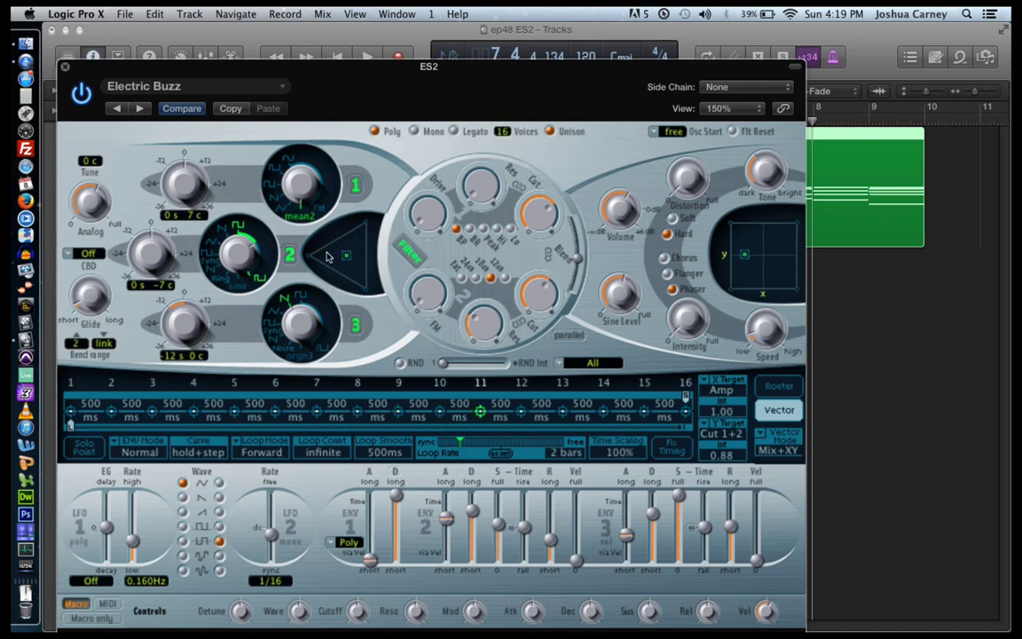
{"action": "left_click", "coordinate": [521, 412]}
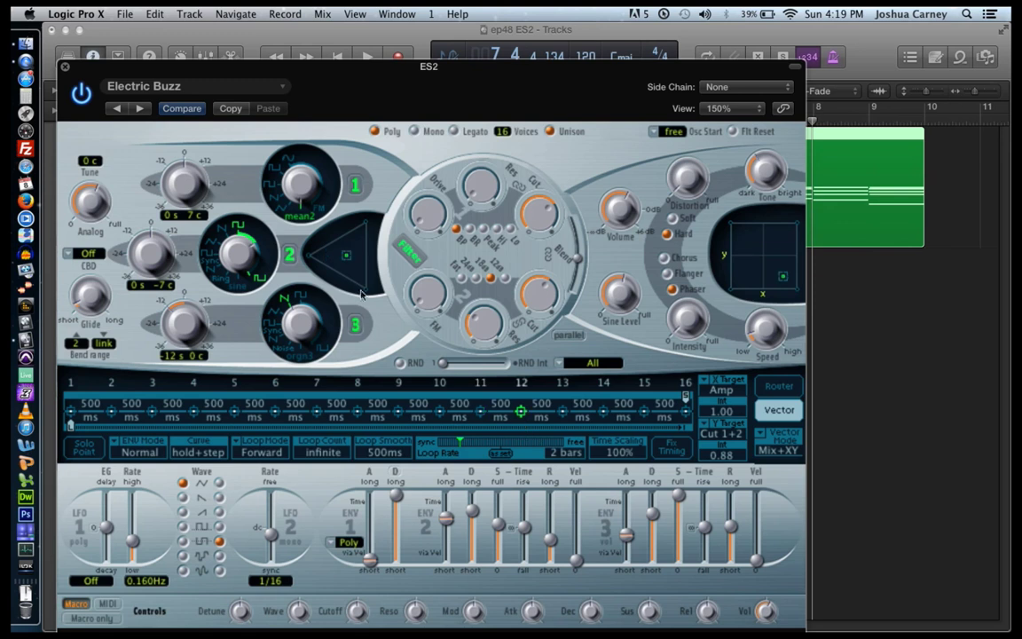
{"action": "left_click", "coordinate": [563, 412]}
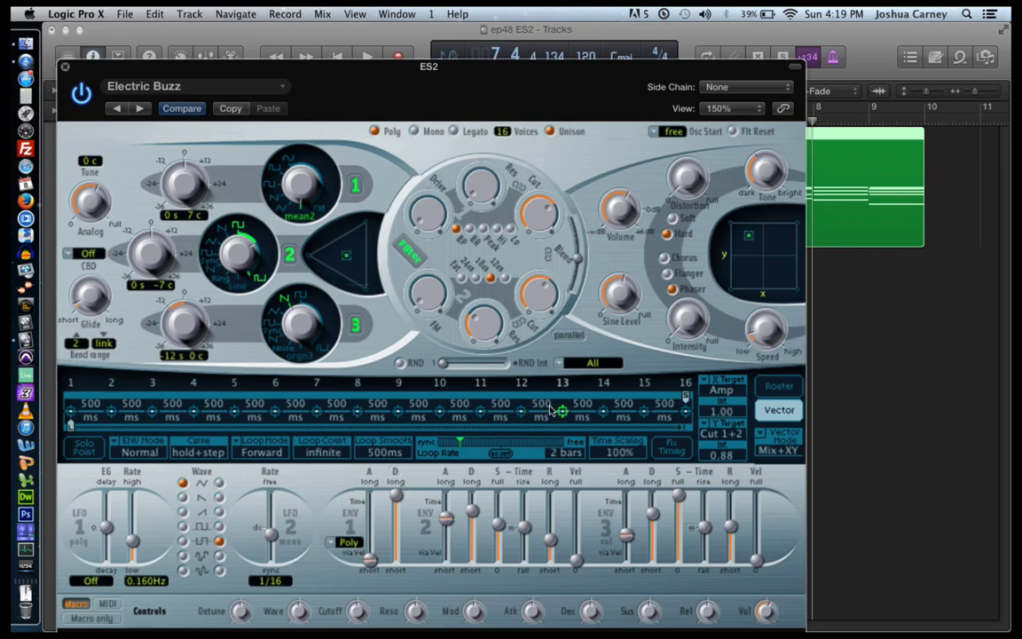
{"action": "left_click", "coordinate": [604, 412]}
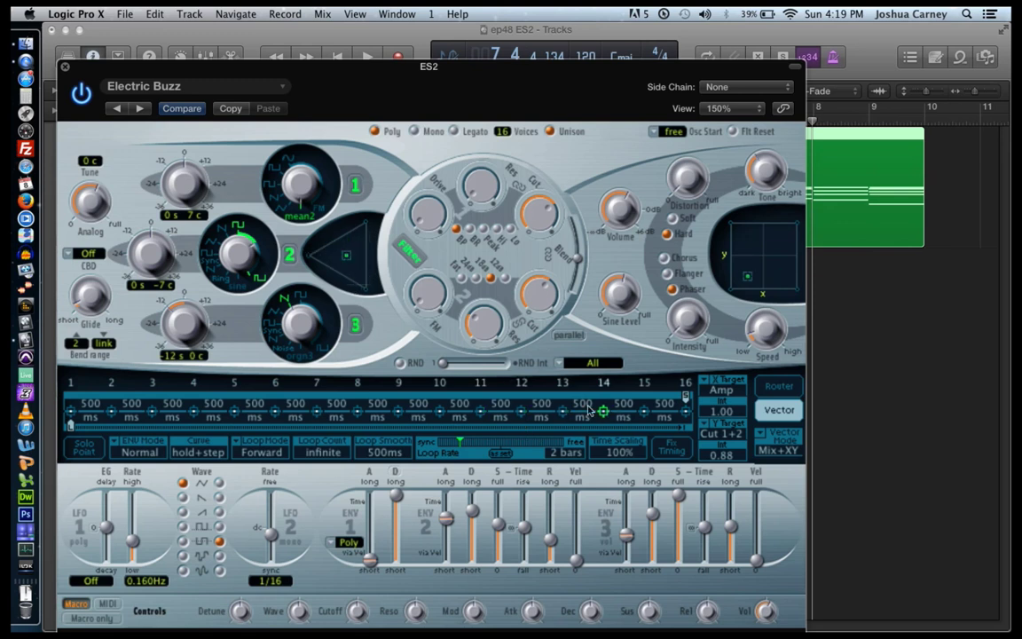
{"action": "left_click", "coordinate": [646, 414]}
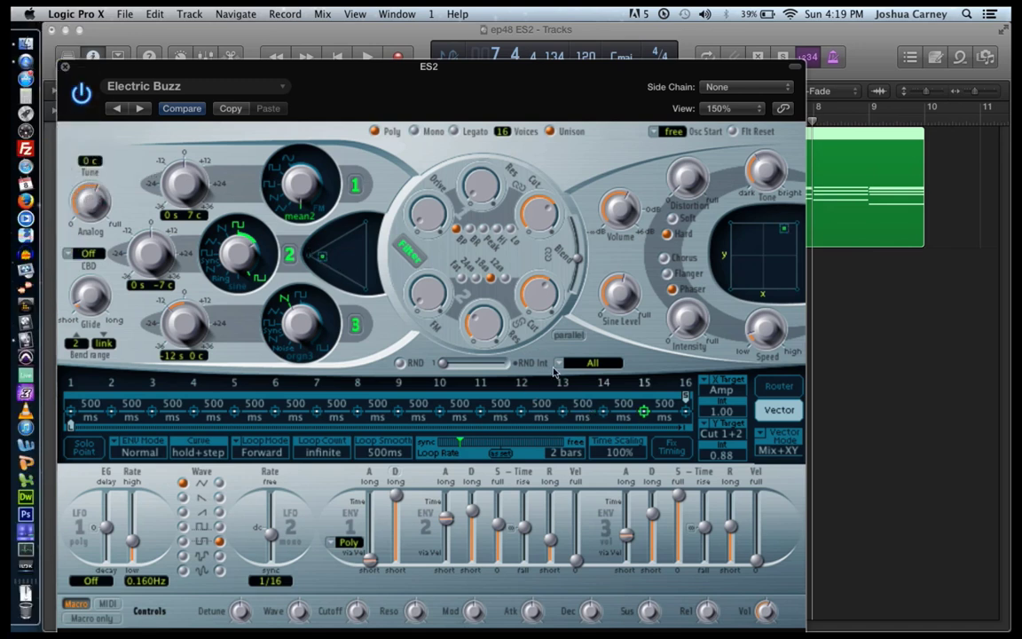
- Place envelope point 16 toward the right edge of the oscillator triangle, just below its middle, and start playing the track
{"action": "left_click", "coordinate": [685, 412]}
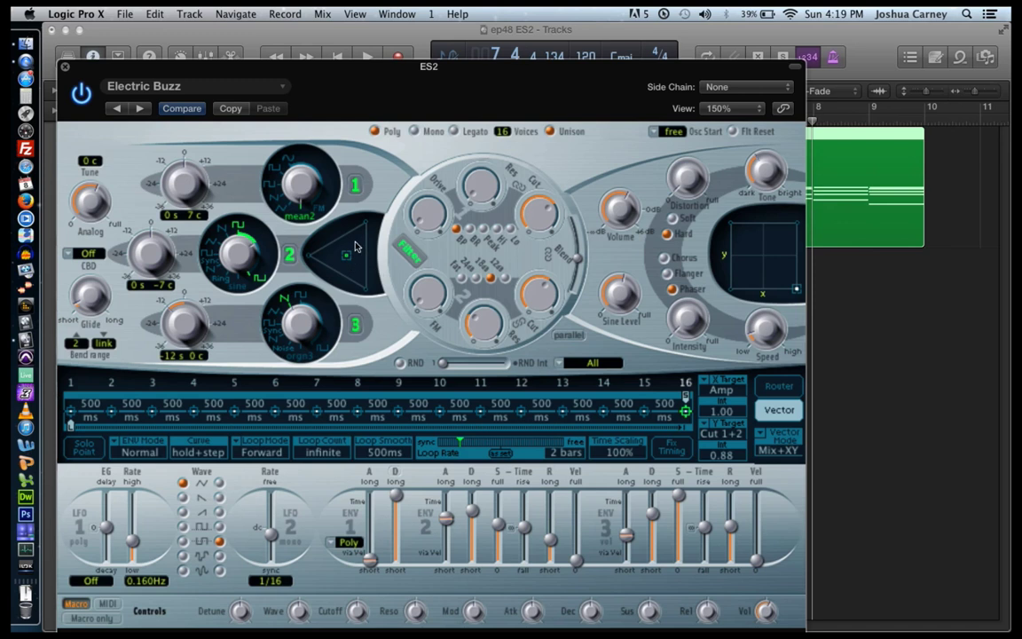
{"action": "left_click_drag", "start_coordinate": [354, 257], "coordinate": [365, 271]}
{"action": "left_click", "coordinate": [959, 358]}
{"action": "key", "text": "space"}
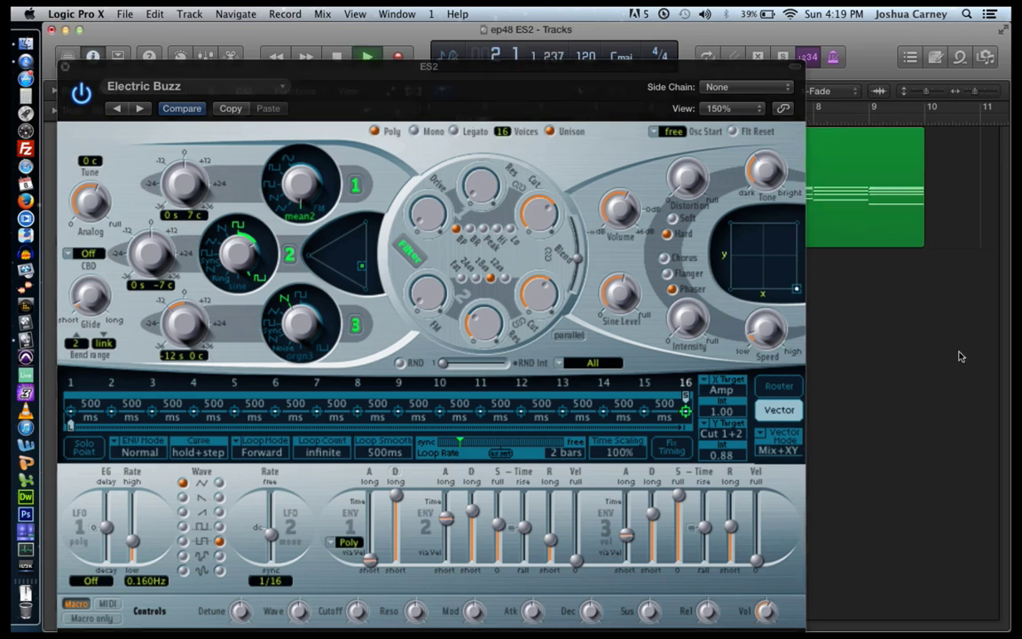
- Shorten the attack and release of ENV 3 while the track plays, and stop playback
{"action": "left_click", "coordinate": [628, 551]}
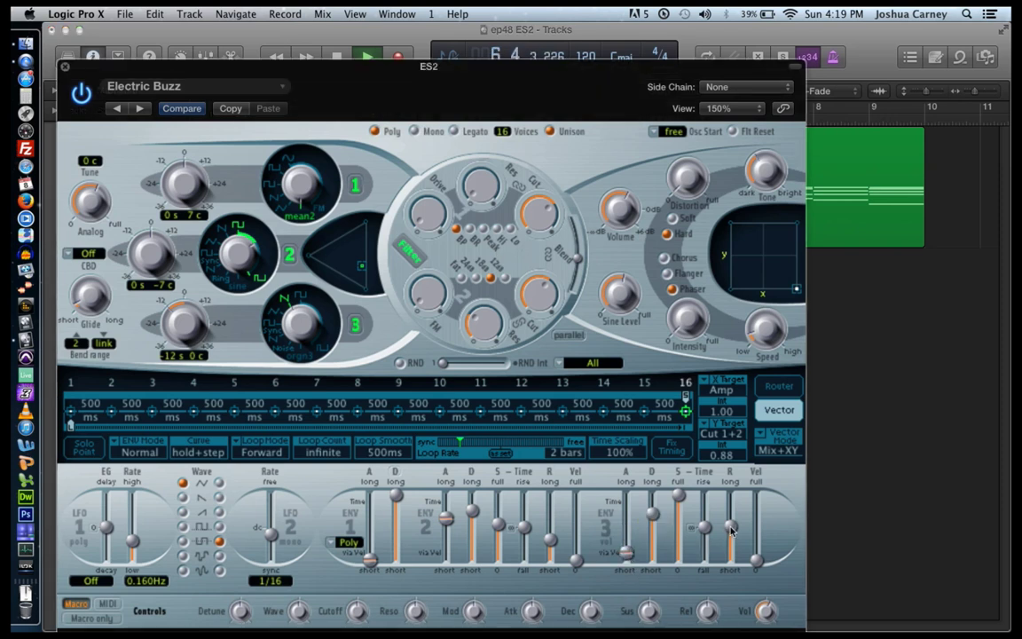
{"action": "left_click", "coordinate": [736, 545]}
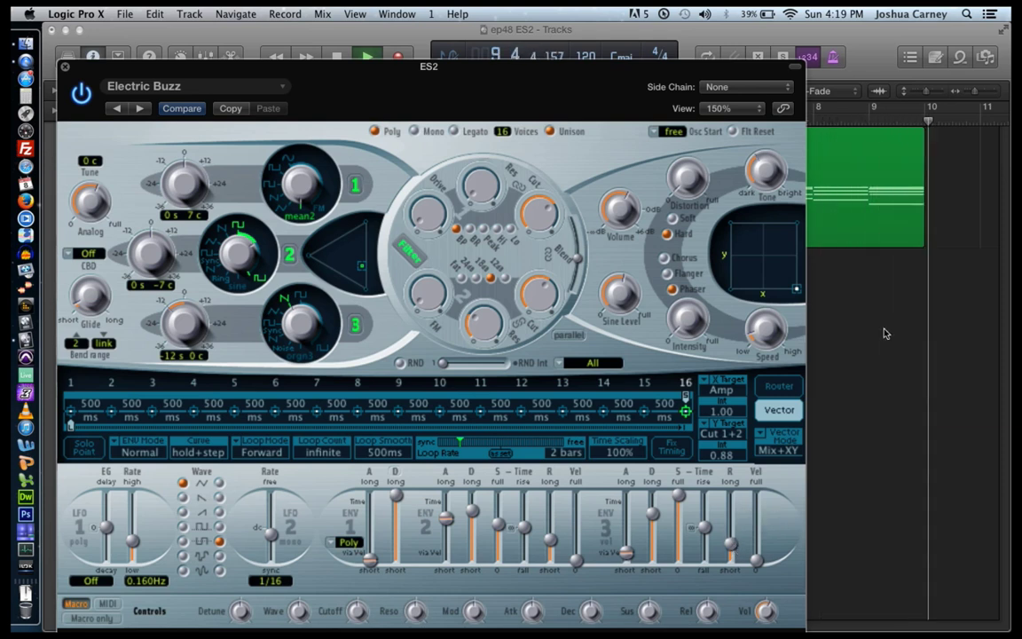
{"action": "key", "text": "space"}
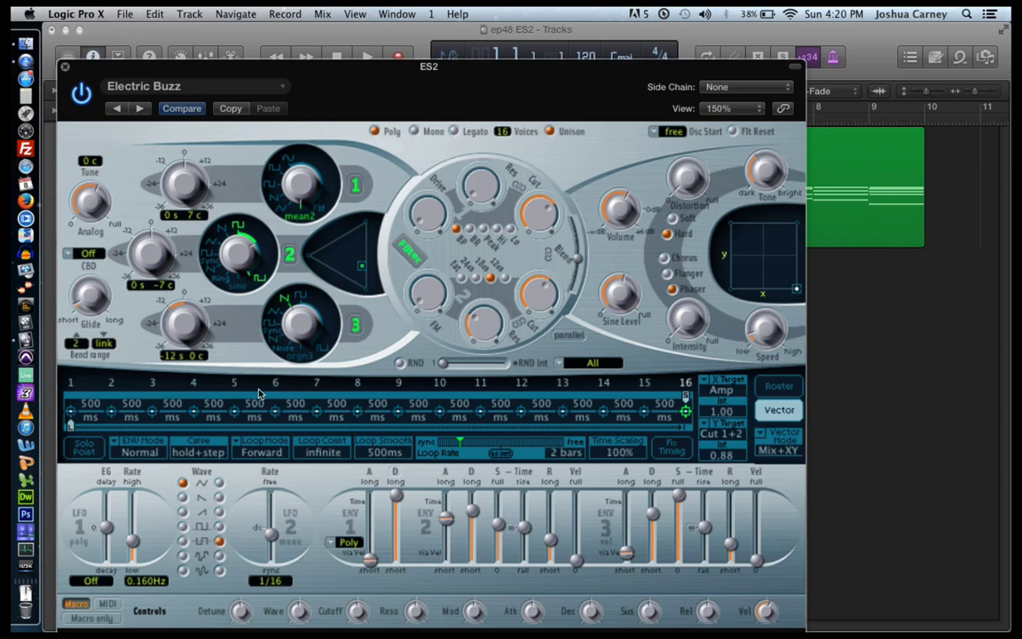
- Show the modulation router instead of the vector envelope and set Vector Mode to Off
{"action": "left_click", "coordinate": [777, 391]}
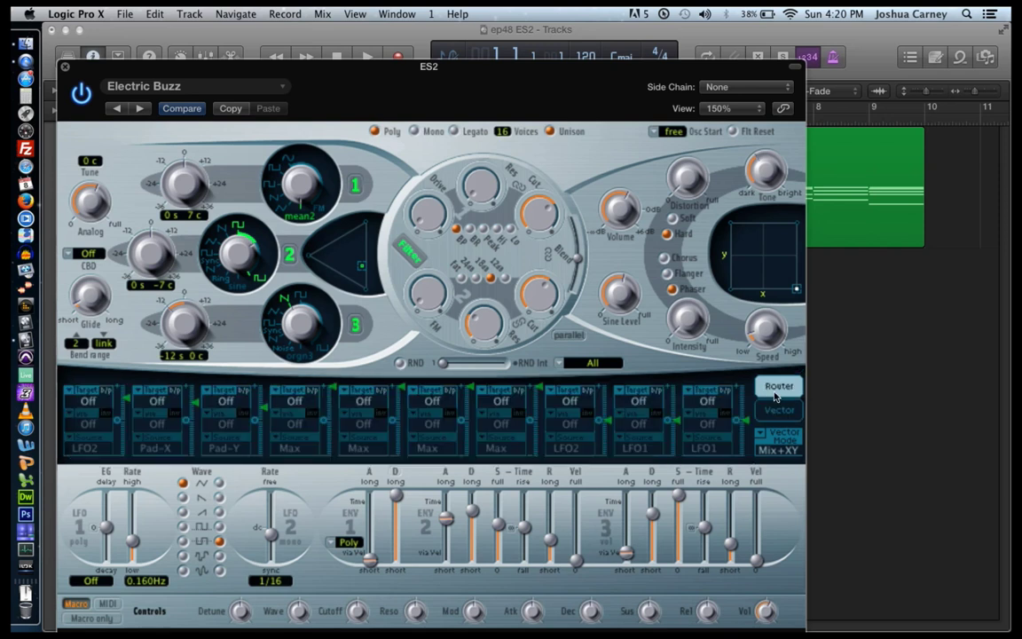
{"action": "left_click", "coordinate": [778, 397]}
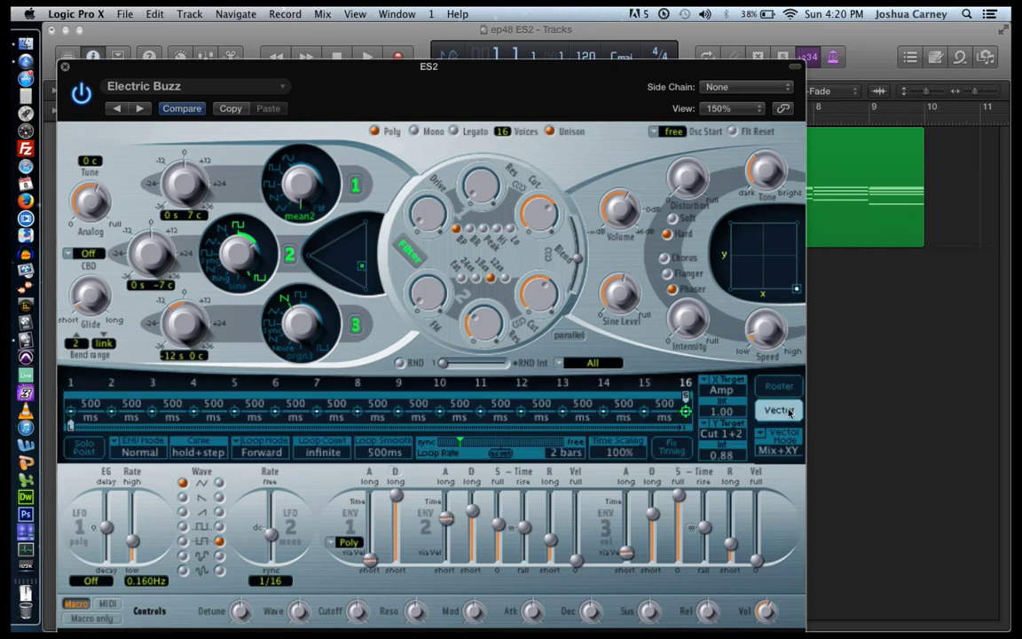
{"action": "left_click", "coordinate": [780, 390]}
{"action": "left_click", "coordinate": [781, 445]}
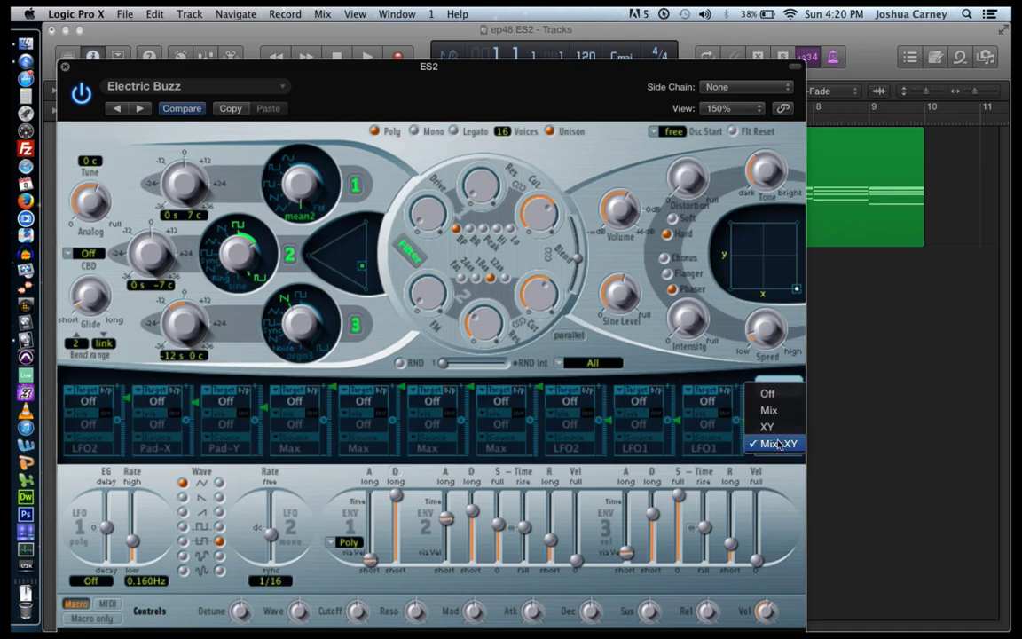
{"action": "left_click", "coordinate": [767, 393]}
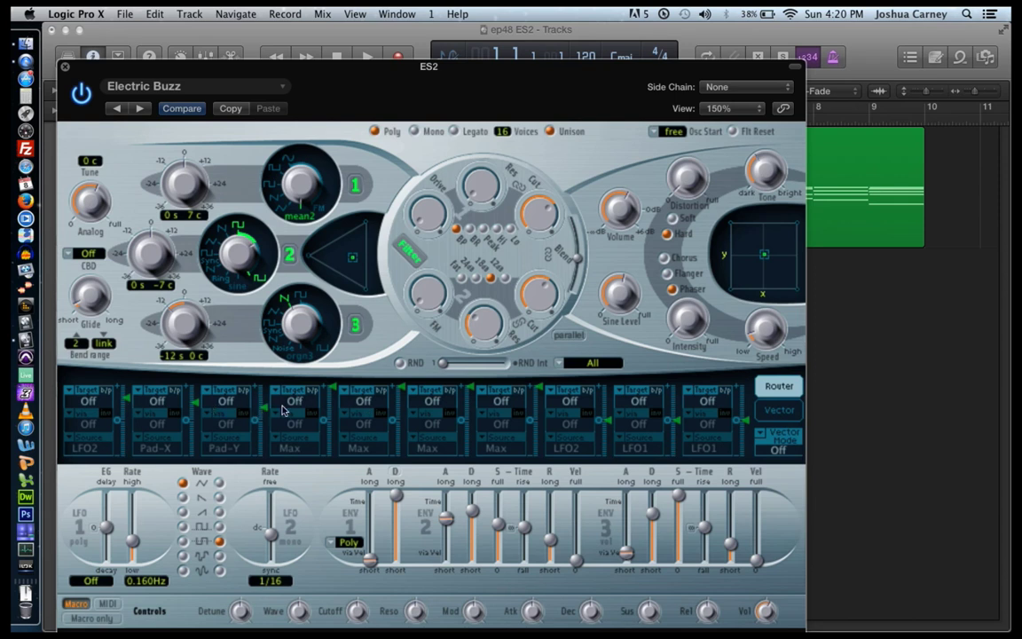
- Move the ES2 window up and set the first router slot's target to Amp
{"action": "left_click_drag", "start_coordinate": [334, 63], "coordinate": [366, 26]}
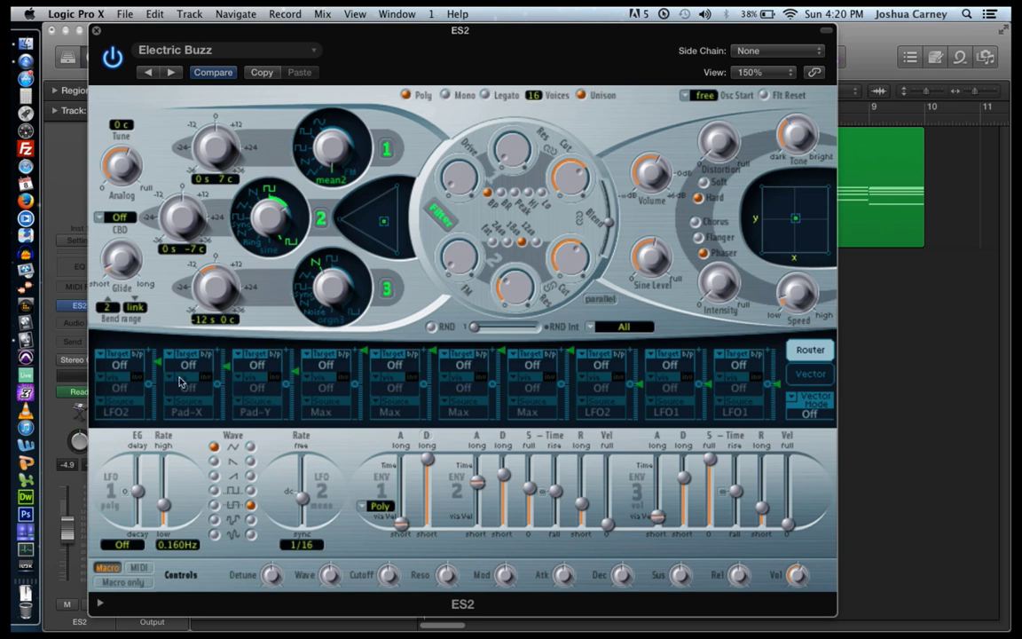
{"action": "left_click", "coordinate": [119, 365]}
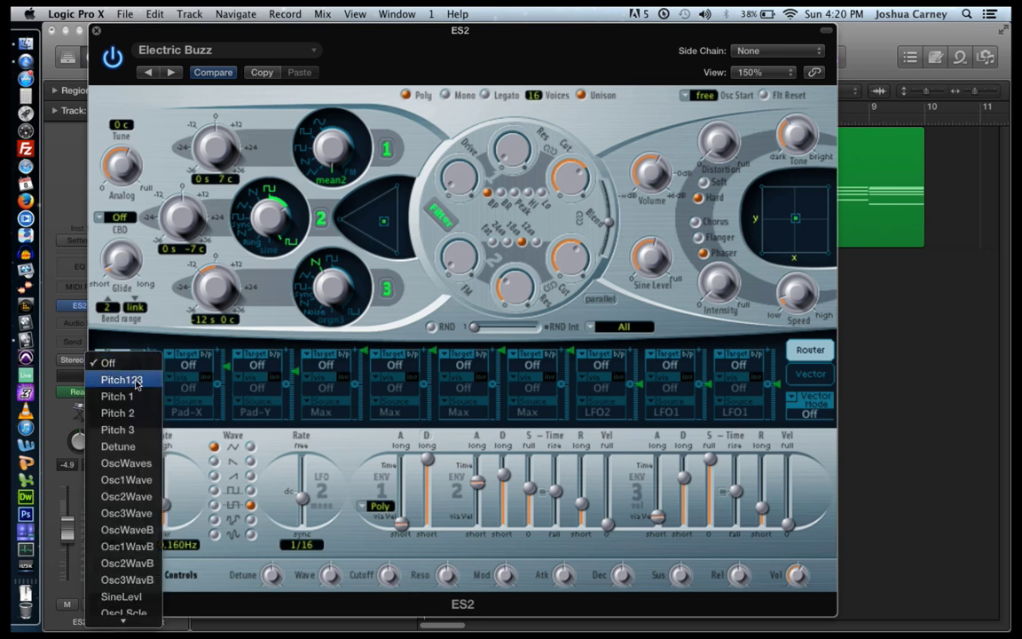
{"action": "mouse_move", "coordinate": [136, 621]}
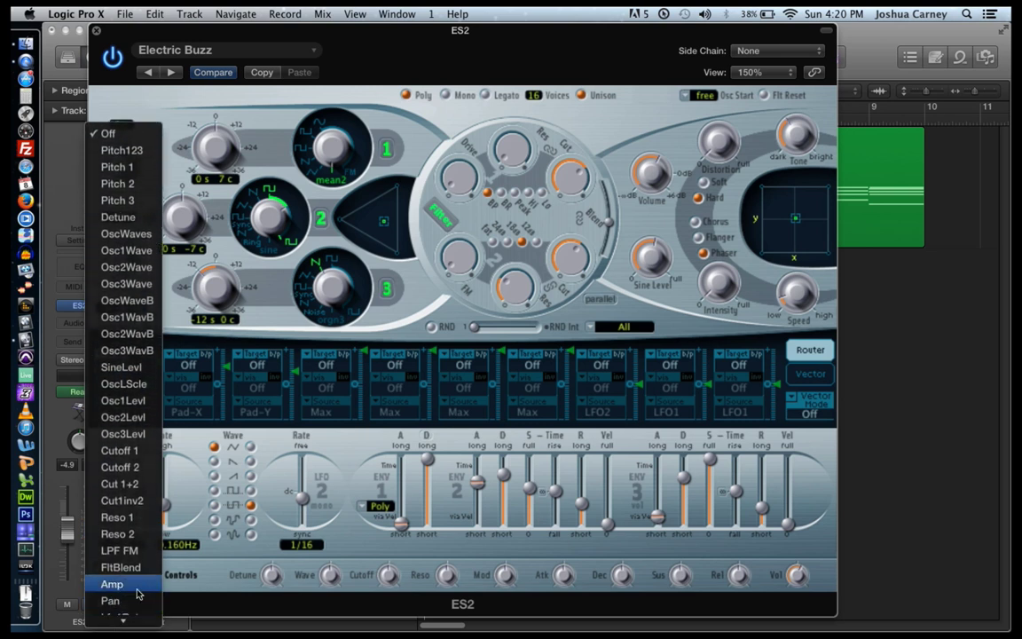
{"action": "left_click", "coordinate": [135, 585]}
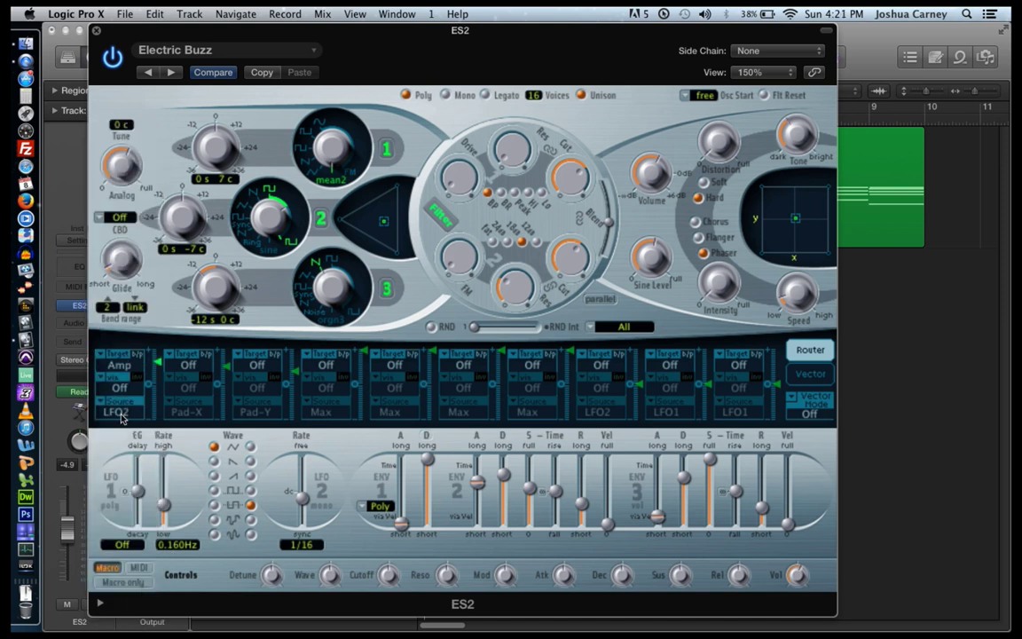
- Keep LFO2 as the first router slot's source and set its via to Ctrl A (4 Foot)
{"action": "left_click", "coordinate": [122, 415]}
{"action": "left_click", "coordinate": [96, 334]}
{"action": "left_click", "coordinate": [127, 391]}
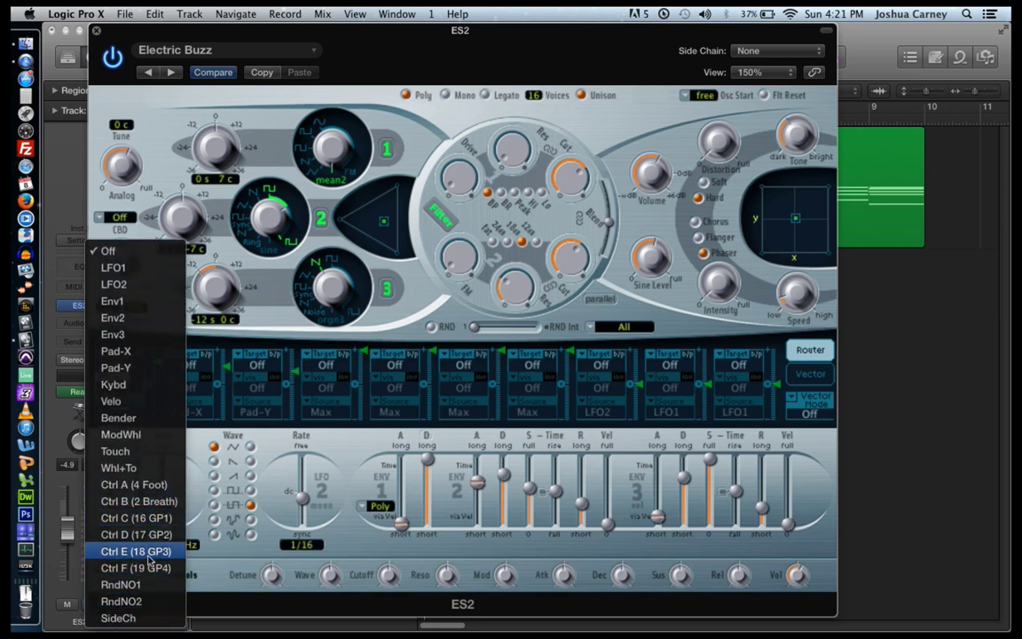
{"action": "left_click", "coordinate": [129, 488]}
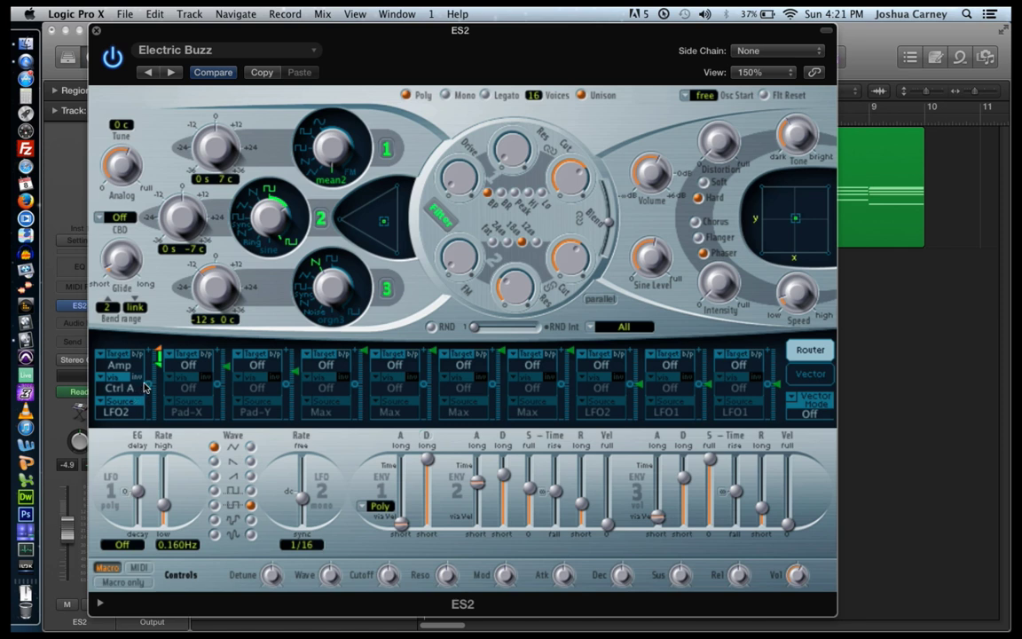
- Widen the first router slot's modulation intensity range downward and show the MIDI controller assignments instead of the macro controls
{"action": "left_click_drag", "start_coordinate": [158, 383], "coordinate": [161, 406]}
{"action": "left_click", "coordinate": [139, 569]}
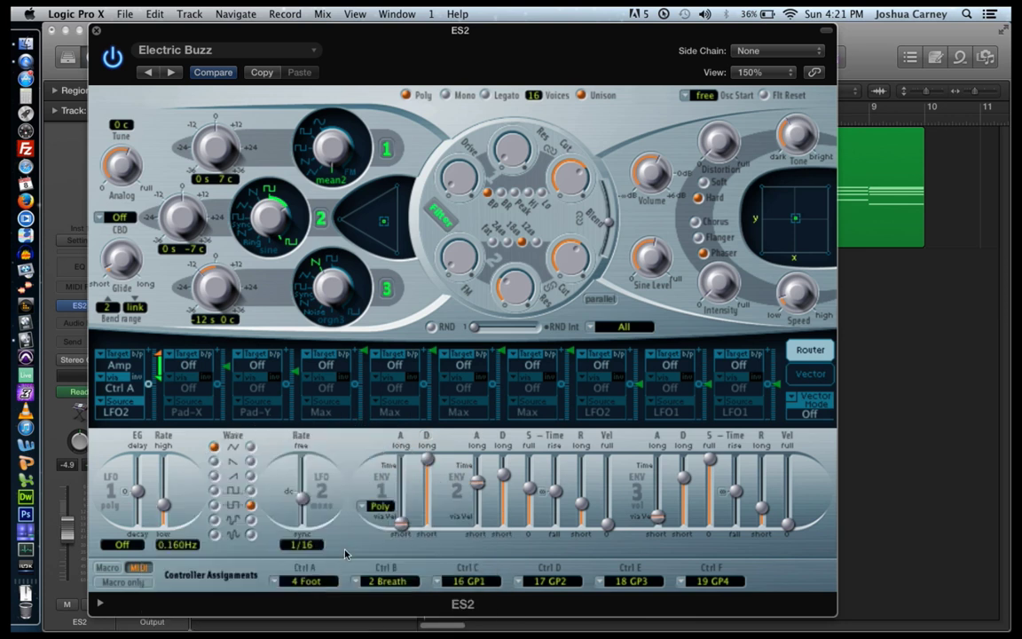
- Assign Ctrl A to MIDI controller 7 Vol
{"action": "left_click", "coordinate": [311, 583]}
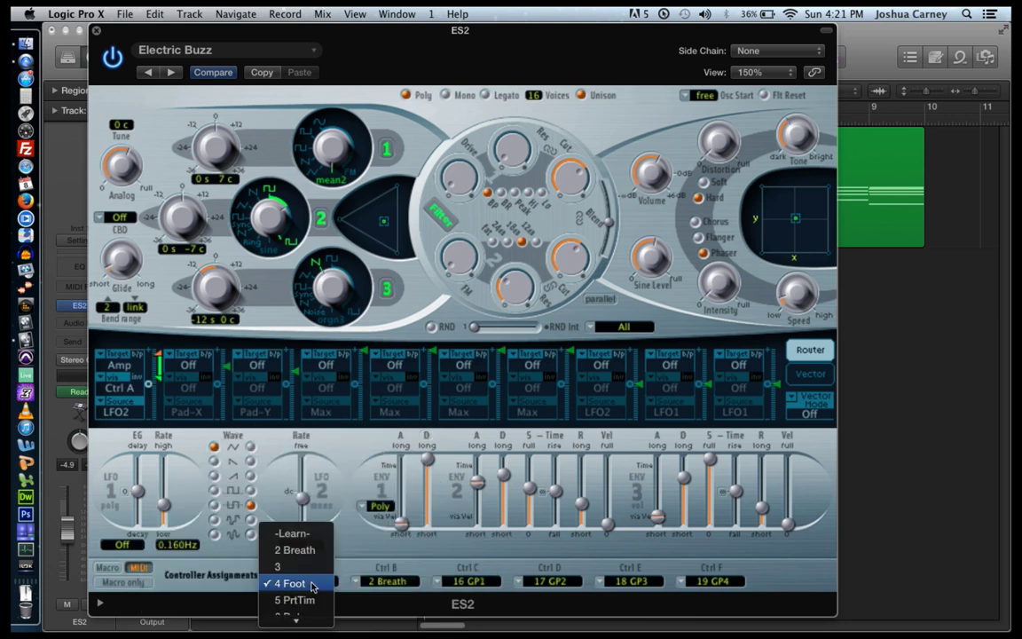
{"action": "mouse_move", "coordinate": [305, 621]}
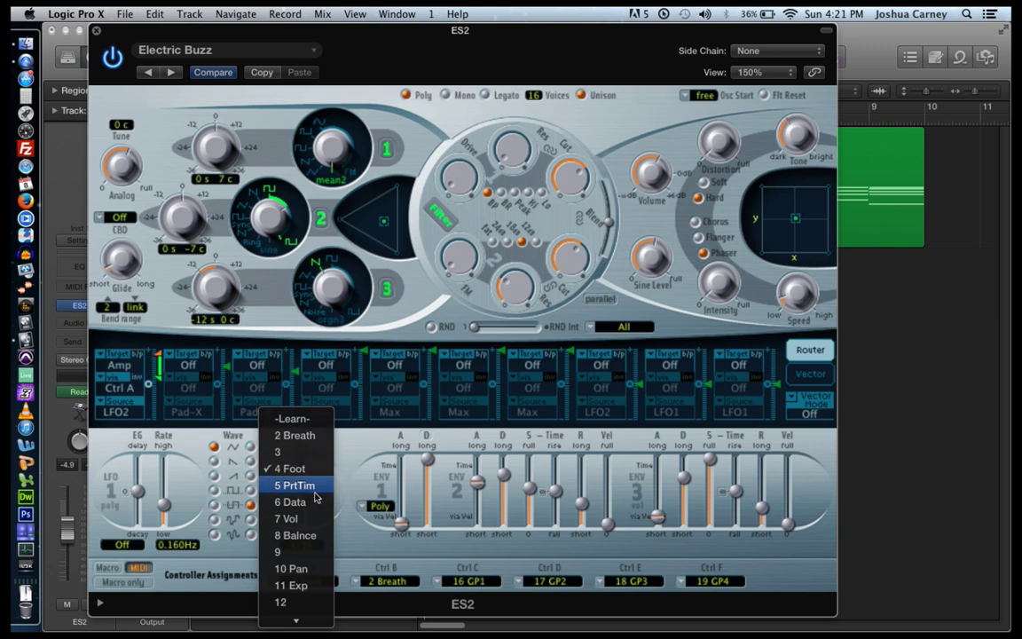
{"action": "left_click", "coordinate": [311, 520]}
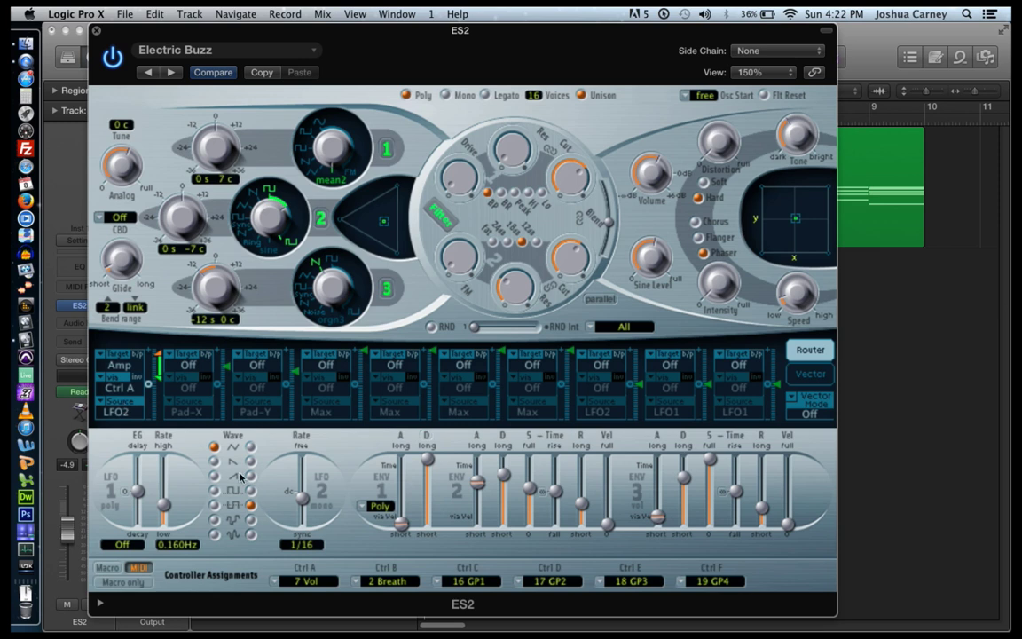
- Use the Learn function to assign Ctrl A to the hardware control sending 72 RelTim
{"action": "left_click", "coordinate": [302, 581]}
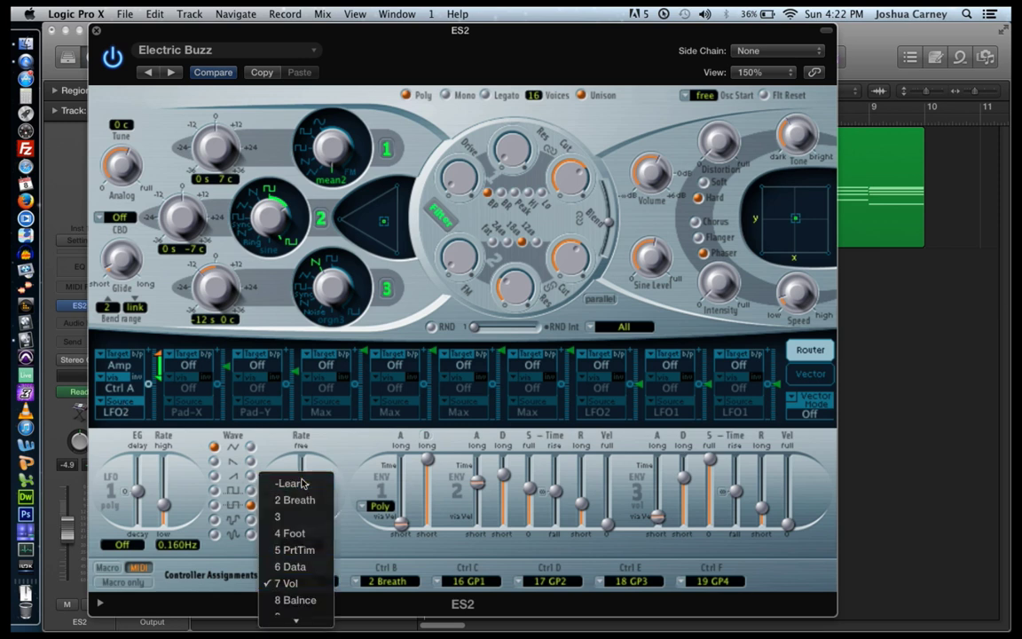
{"action": "left_click", "coordinate": [302, 484]}
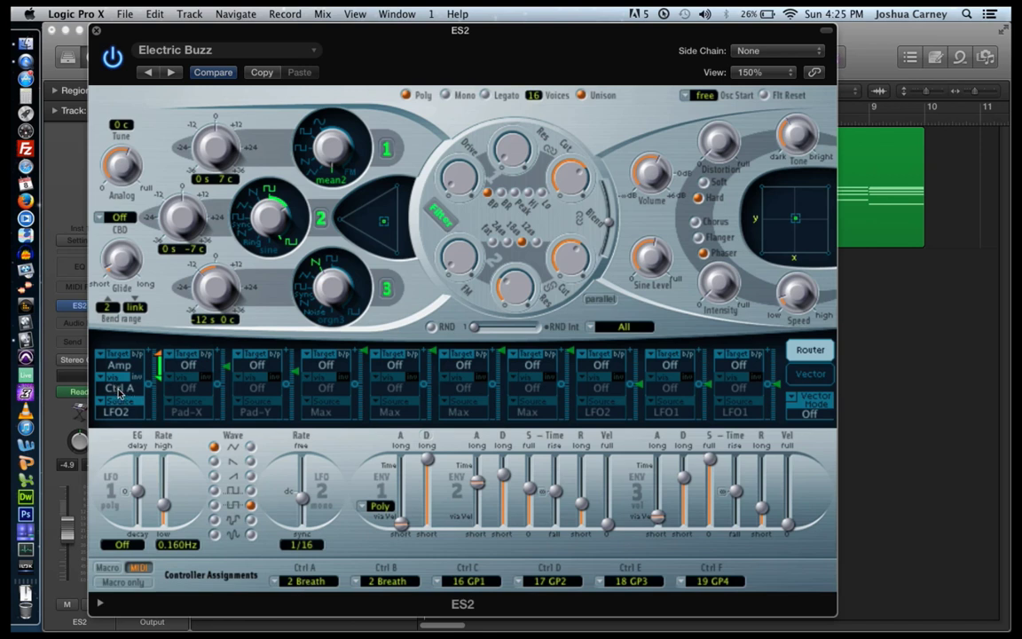
{"action": "left_click", "coordinate": [302, 581]}
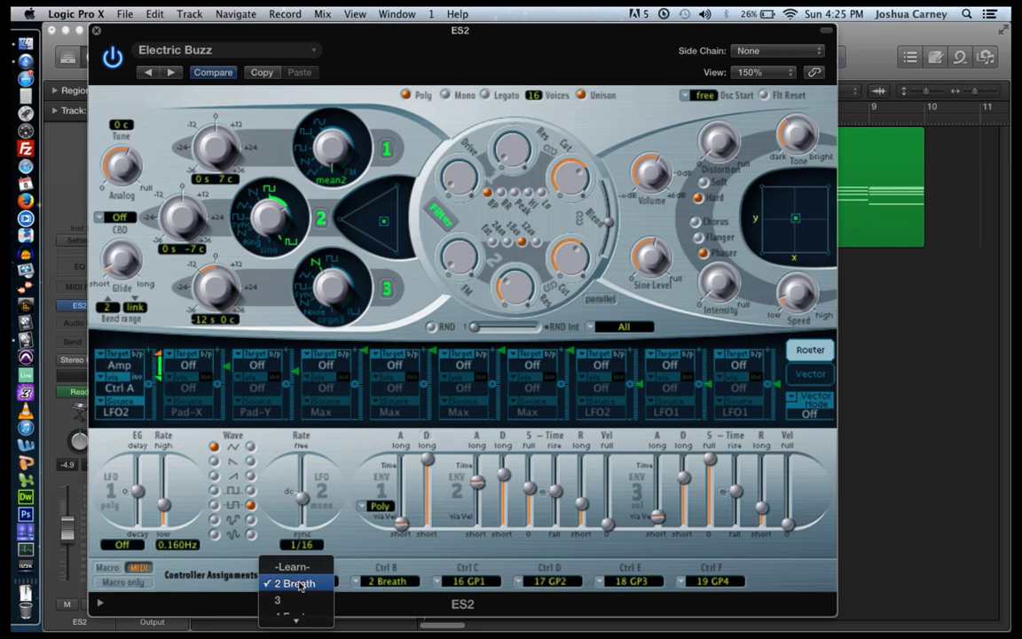
{"action": "left_click", "coordinate": [299, 569]}
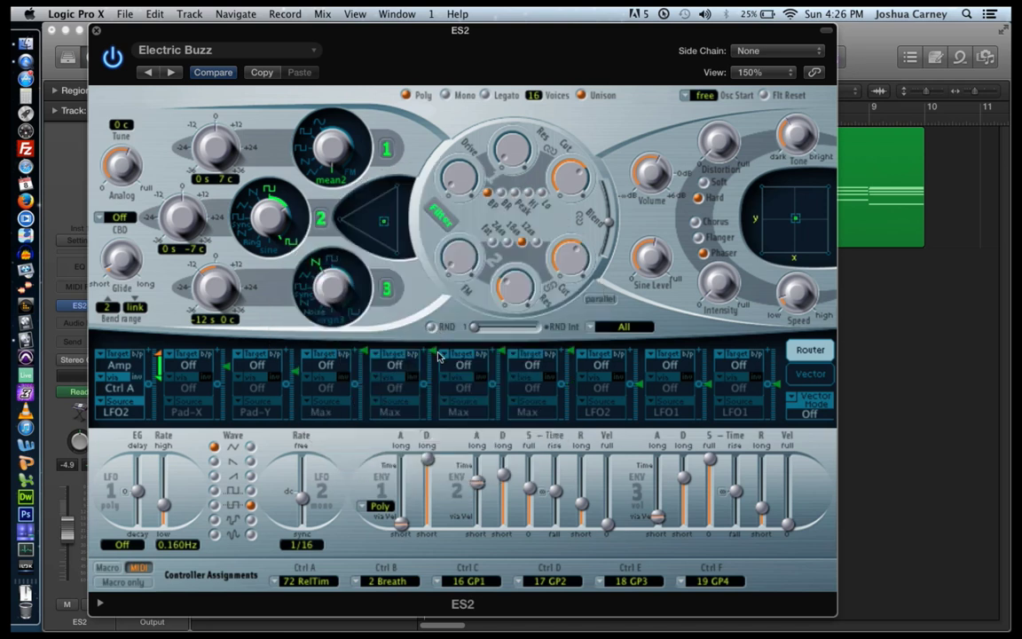
- Raise the random intensity (RND Int) to its maximum and keep All as the group of parameters for randomizing
{"action": "left_click_drag", "start_coordinate": [469, 339], "coordinate": [520, 344]}
{"action": "left_click", "coordinate": [632, 329]}
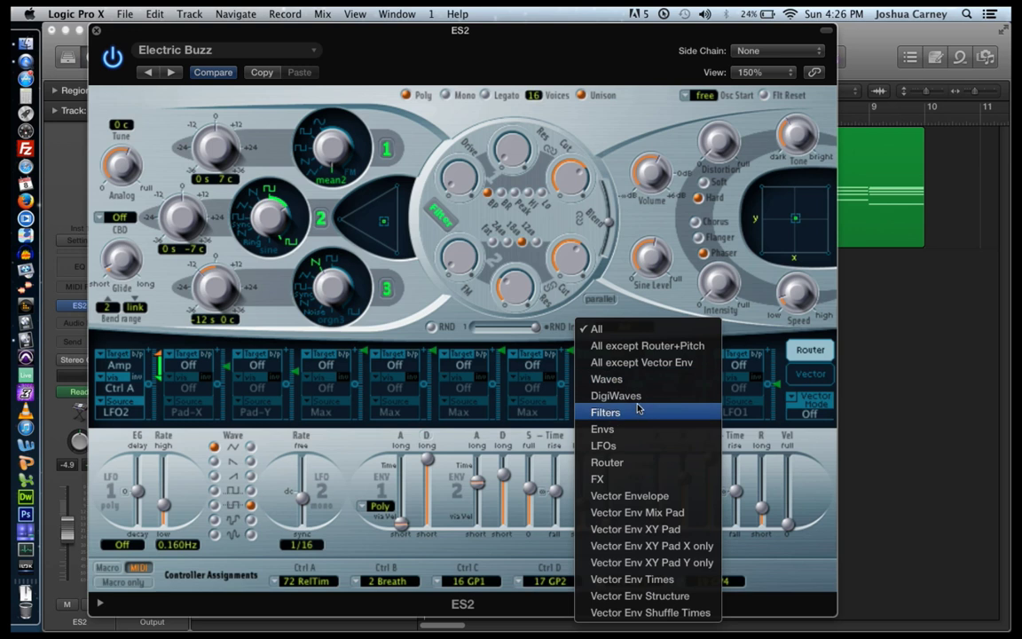
{"action": "left_click", "coordinate": [601, 330]}
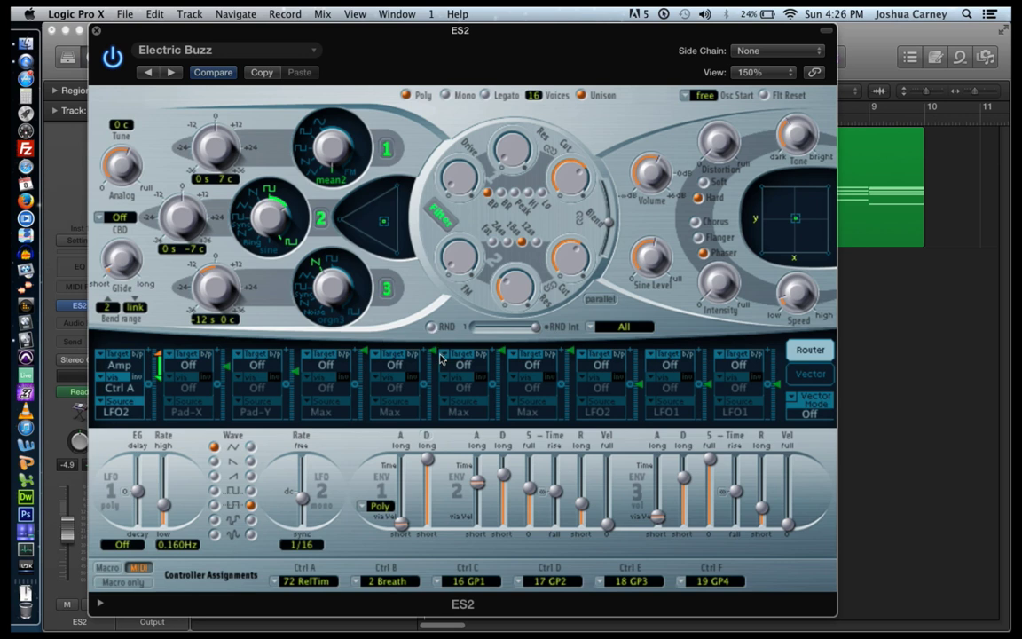
- Randomize the ES2 sound four times and move the synth window aside to uncover the tracks area
{"action": "left_click", "coordinate": [431, 326]}
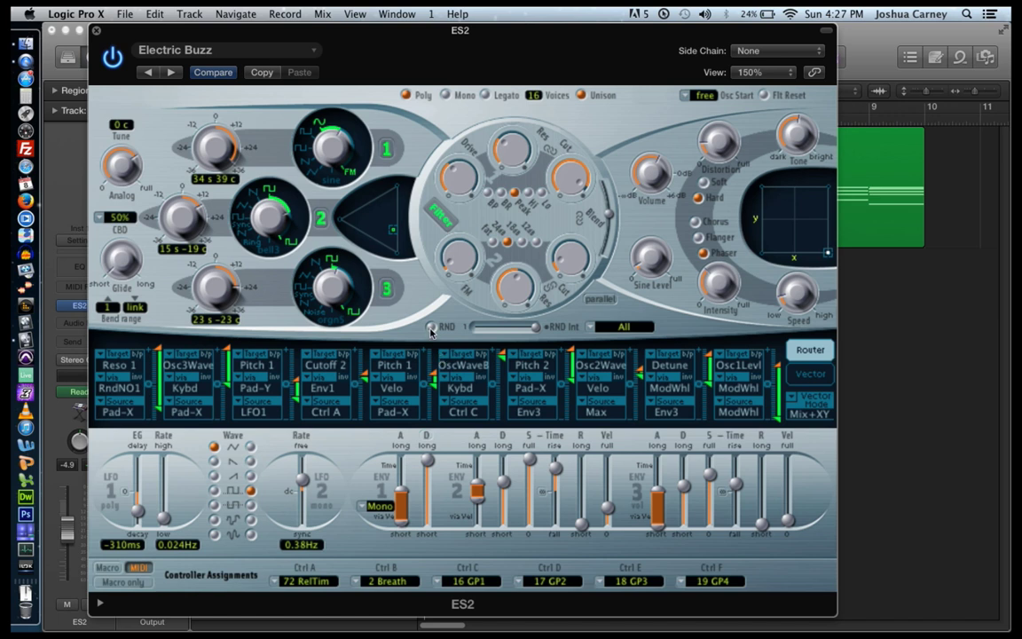
{"action": "left_click", "coordinate": [430, 330]}
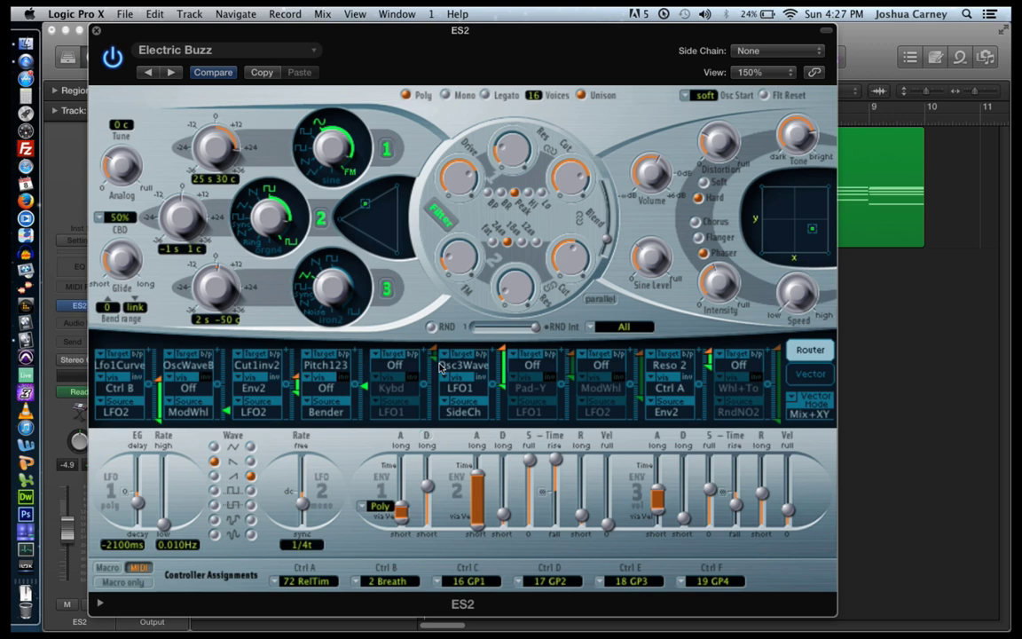
{"action": "left_click", "coordinate": [432, 328]}
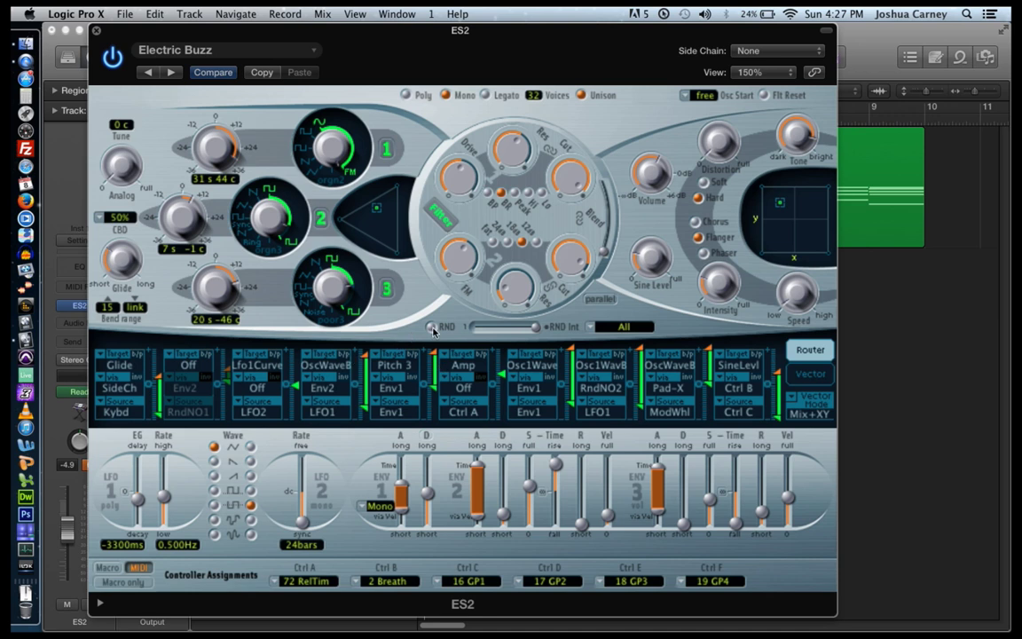
{"action": "left_click", "coordinate": [432, 328]}
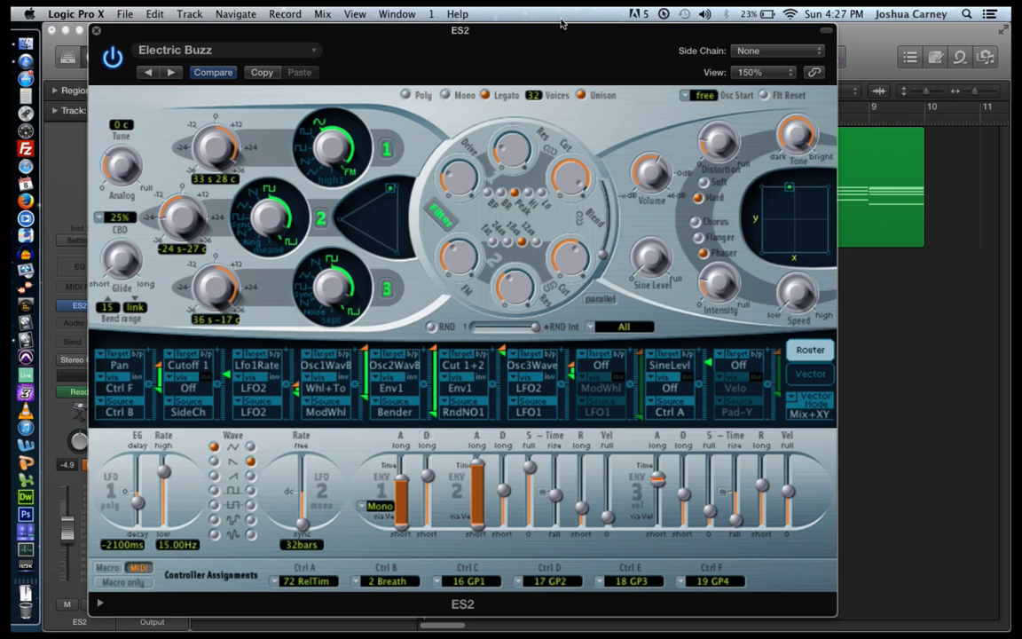
{"action": "left_click_drag", "start_coordinate": [563, 34], "coordinate": [48, 42]}
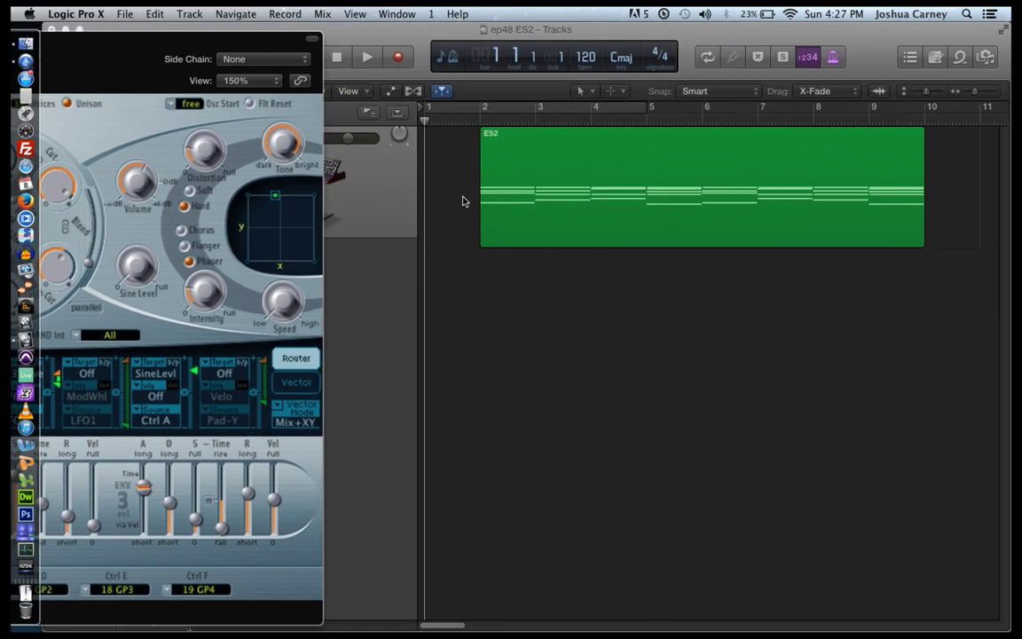